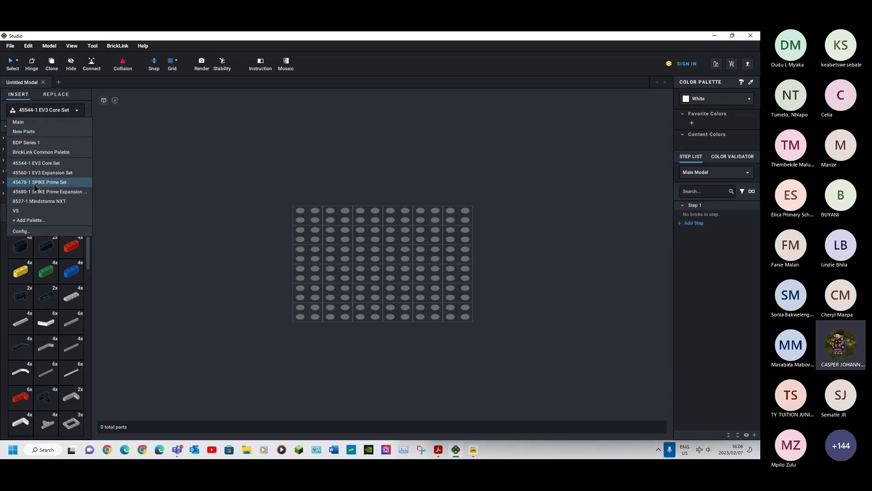
Load the 45678-1 SPIKE Prime Set parts palette, enlarge its part thumbnails to the largest size and browse the parts.
{"action": "left_click", "coordinate": [35, 183]}
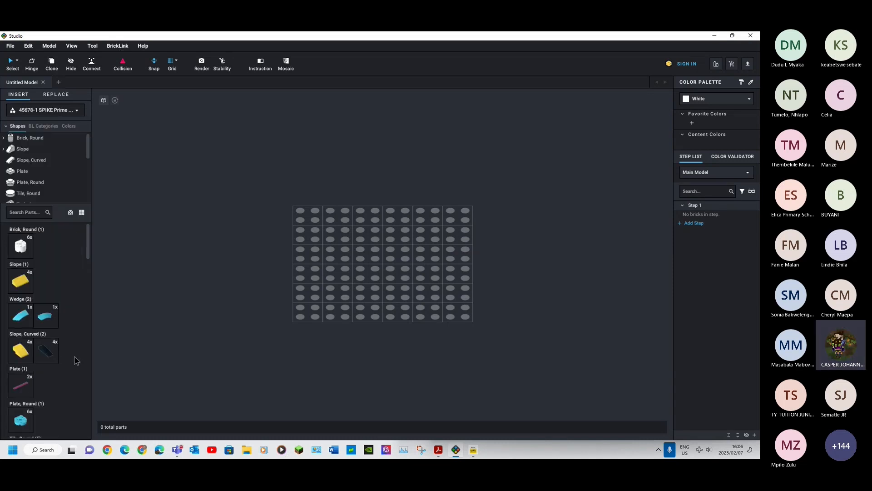
{"action": "left_click", "coordinate": [82, 212]}
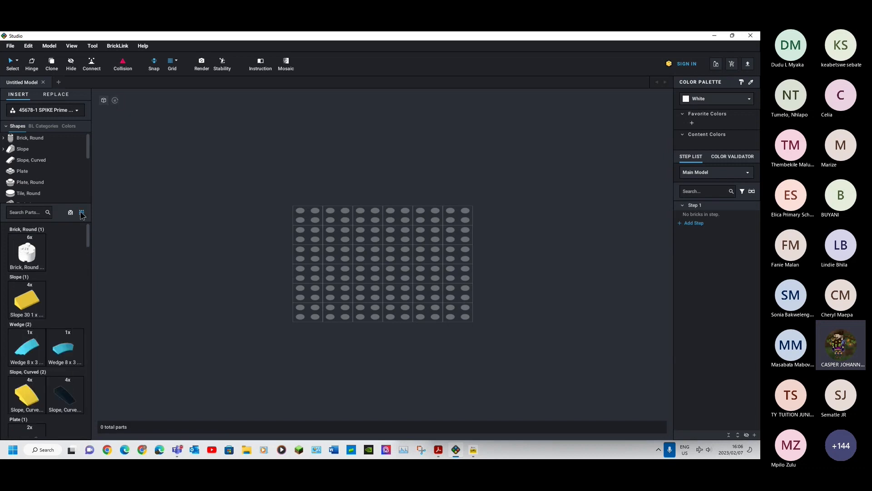
{"action": "left_click", "coordinate": [82, 213]}
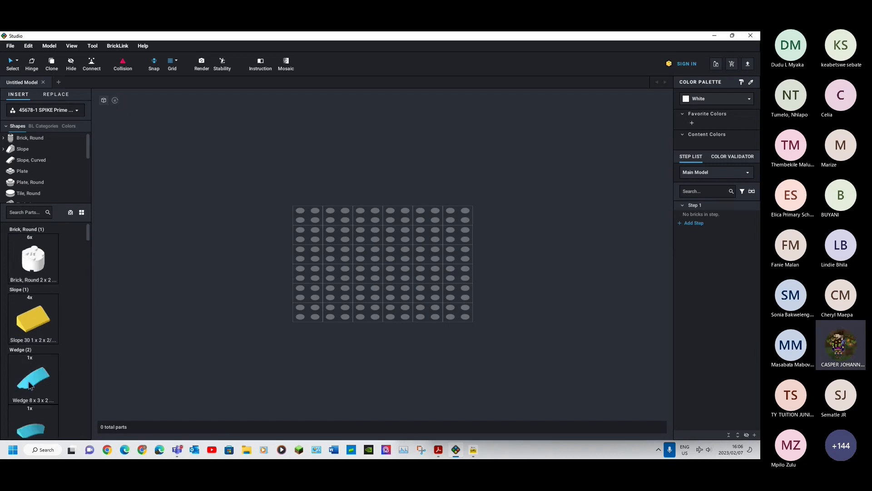
{"action": "scroll", "coordinate": [40, 353], "scroll_direction": "down", "scroll_amount": 1}
{"action": "scroll", "coordinate": [40, 353], "scroll_direction": "down", "scroll_amount": 1}
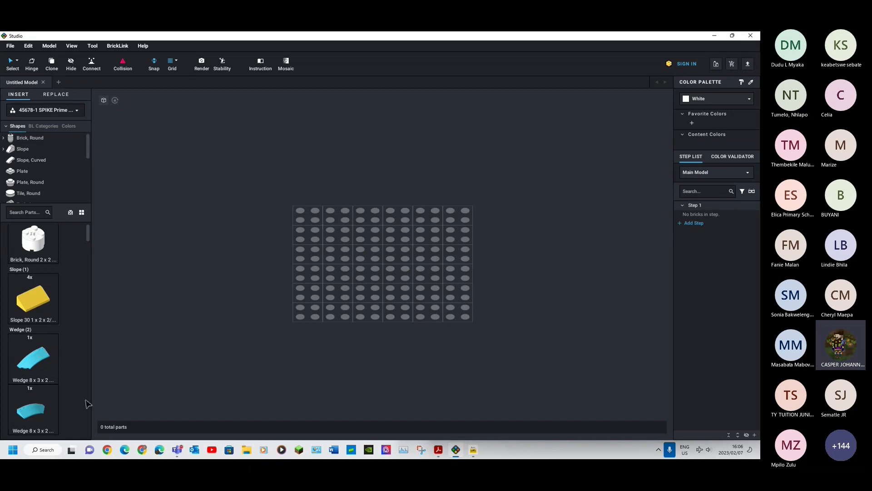
{"action": "scroll", "coordinate": [68, 373], "scroll_direction": "down", "scroll_amount": 5}
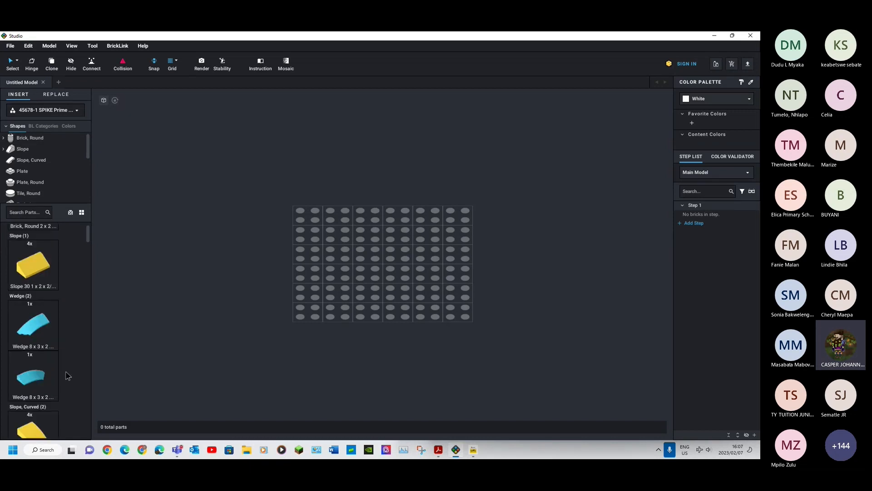
Arrange Studio beside LEGO Education SPIKE, widen Studio's share, and open the Driving Base 1 building instructions at step 1.
{"action": "left_click_drag", "start_coordinate": [177, 35], "coordinate": [1, 184]}
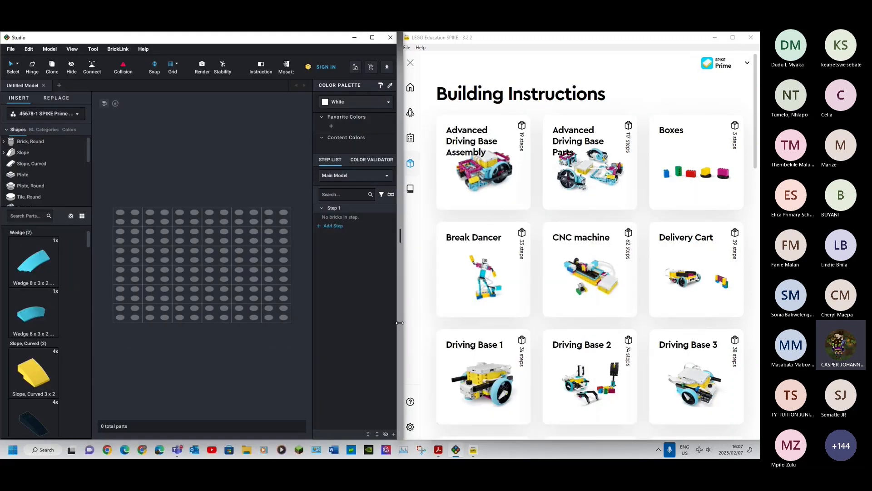
{"action": "left_click_drag", "start_coordinate": [400, 324], "coordinate": [491, 331]}
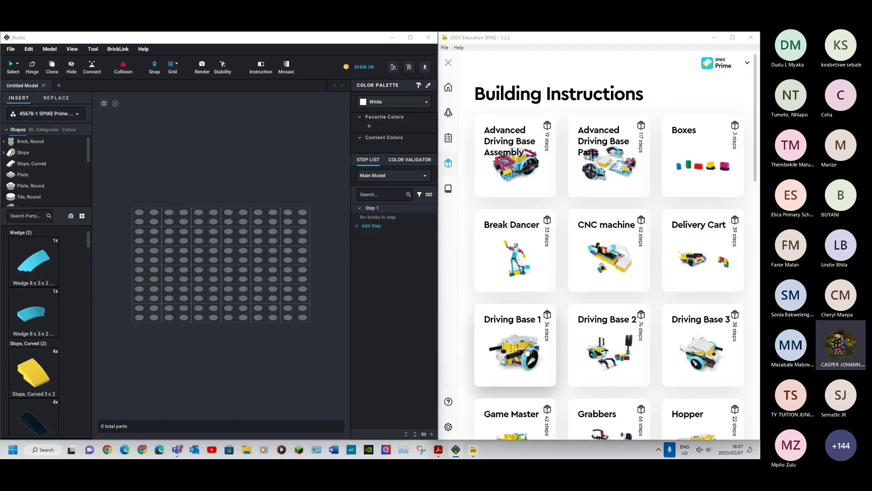
{"action": "left_click", "coordinate": [525, 350]}
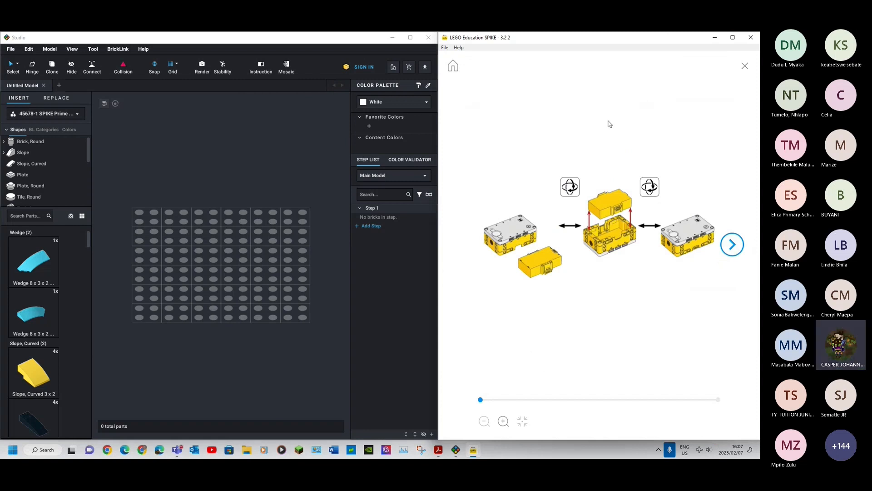
{"action": "left_click", "coordinate": [732, 244]}
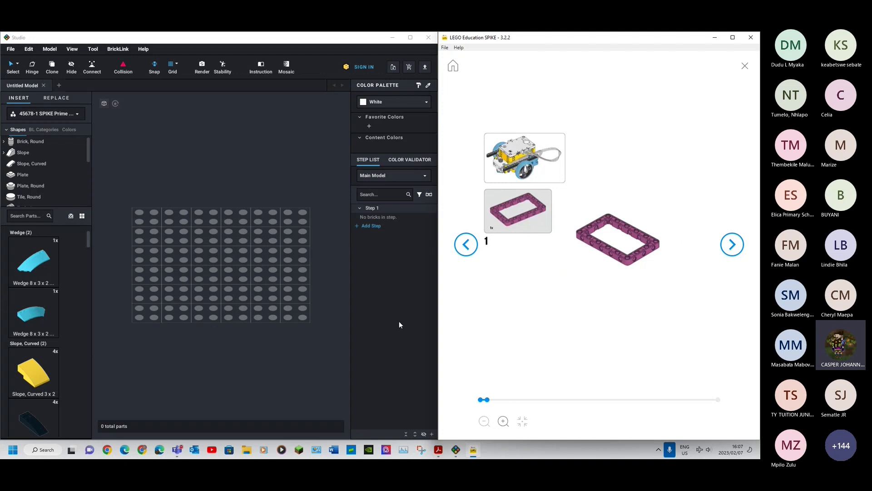
Place the magenta rectangular Technic liftarm frame on the baseplate, oriented as in instruction step 1.
{"action": "left_click_drag", "start_coordinate": [91, 246], "coordinate": [80, 299]}
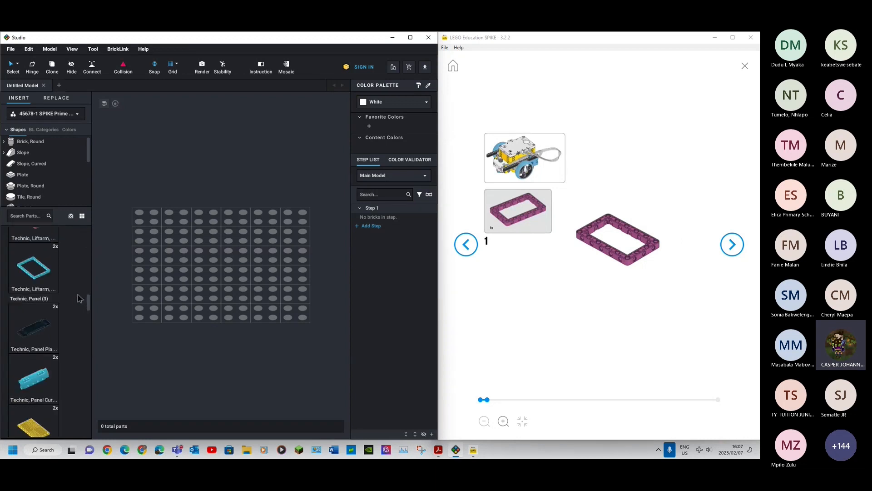
{"action": "scroll", "coordinate": [45, 264], "scroll_direction": "up", "scroll_amount": 1}
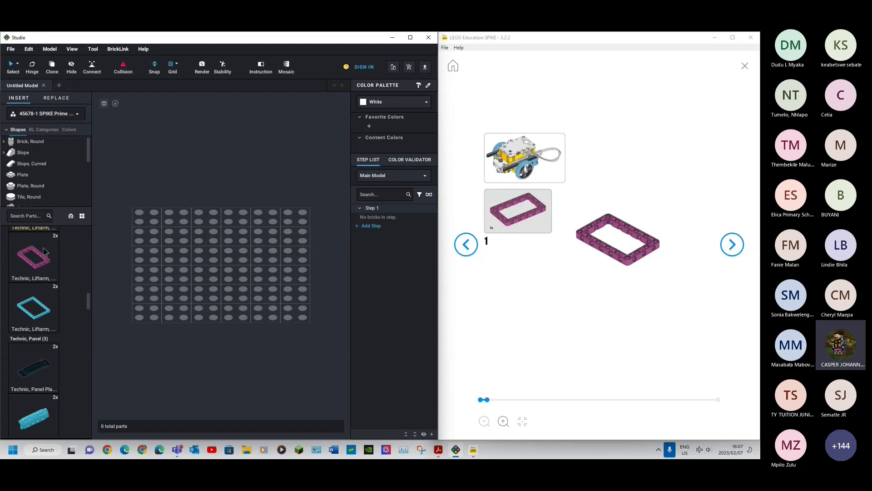
{"action": "left_click_drag", "start_coordinate": [33, 262], "coordinate": [227, 259]}
{"action": "left_click", "coordinate": [176, 346]}
{"action": "mouse_move", "coordinate": [174, 342]}
{"action": "right_mouse_down"}
{"action": "mouse_move", "coordinate": [171, 328]}
{"action": "mouse_move", "coordinate": [201, 321]}
{"action": "mouse_move", "coordinate": [177, 312]}
{"action": "mouse_move", "coordinate": [171, 322]}
{"action": "mouse_move", "coordinate": [184, 329]}
{"action": "right_mouse_up"}
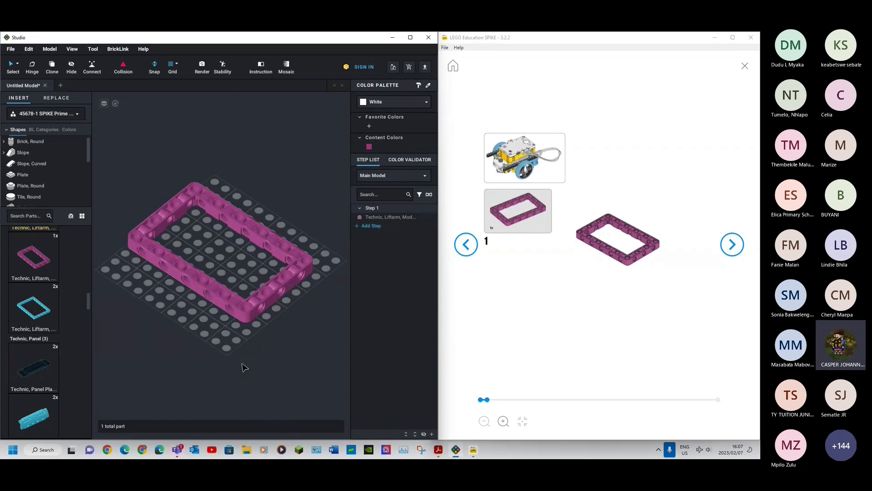
Advance the instructions to step 2 and stand a black Technic pin upright in the hole at the frame's left corner.
{"action": "left_click", "coordinate": [740, 245]}
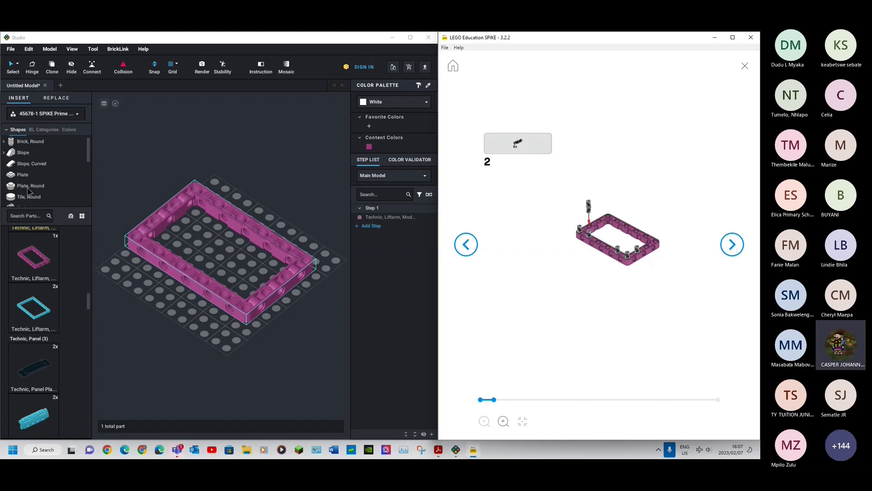
{"action": "left_click", "coordinate": [90, 153]}
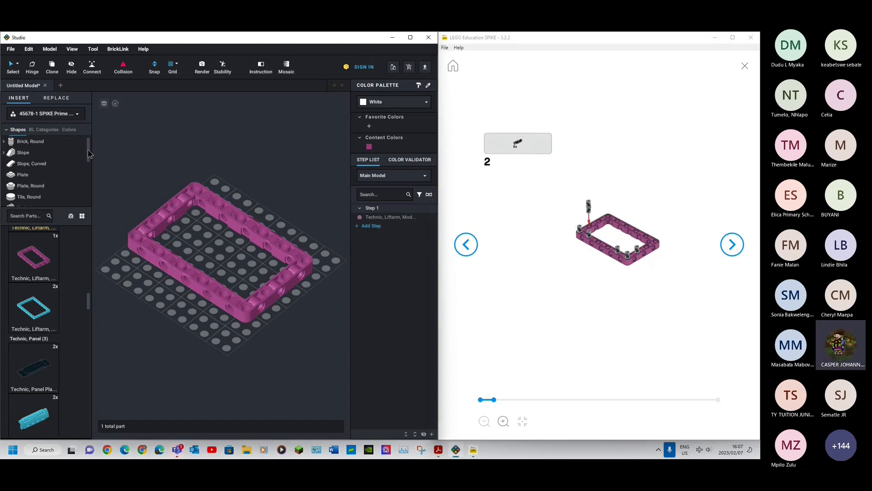
{"action": "scroll", "coordinate": [84, 159], "scroll_direction": "down", "scroll_amount": 1}
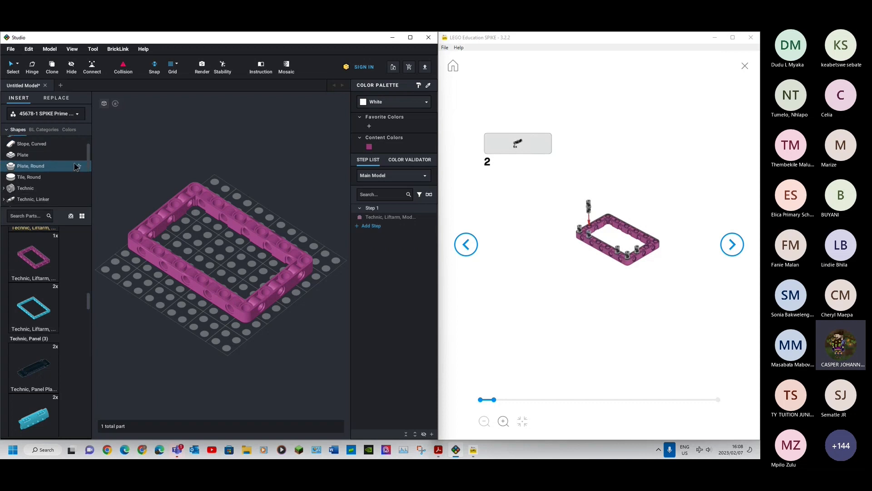
{"action": "scroll", "coordinate": [58, 184], "scroll_direction": "down", "scroll_amount": 1}
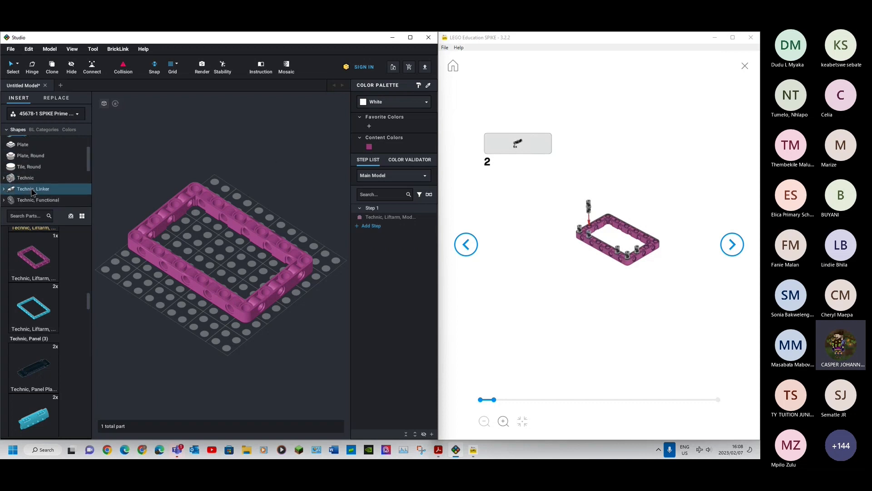
{"action": "scroll", "coordinate": [24, 342], "scroll_direction": "down", "scroll_amount": 5}
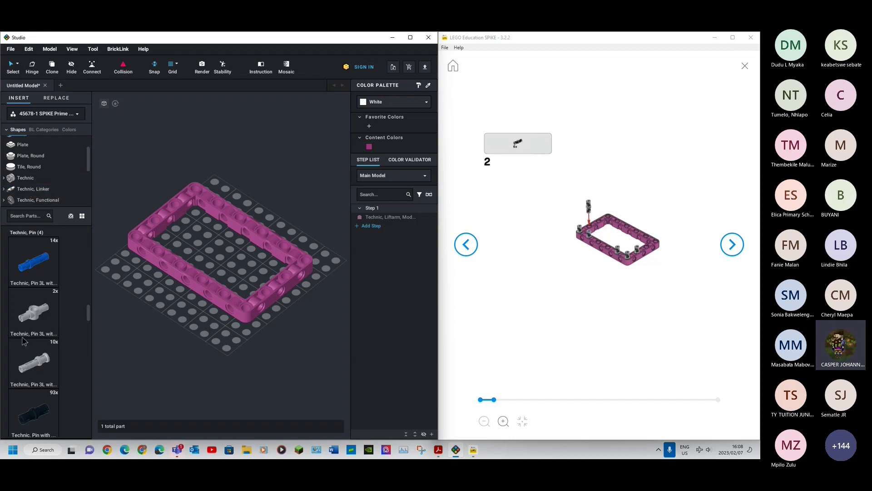
{"action": "scroll", "coordinate": [25, 344], "scroll_direction": "down", "scroll_amount": 2}
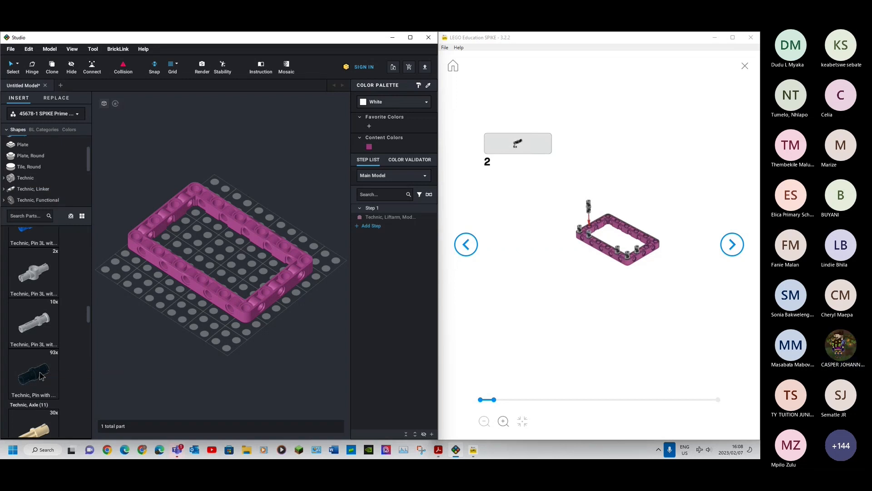
{"action": "left_click_drag", "start_coordinate": [53, 378], "coordinate": [166, 323]}
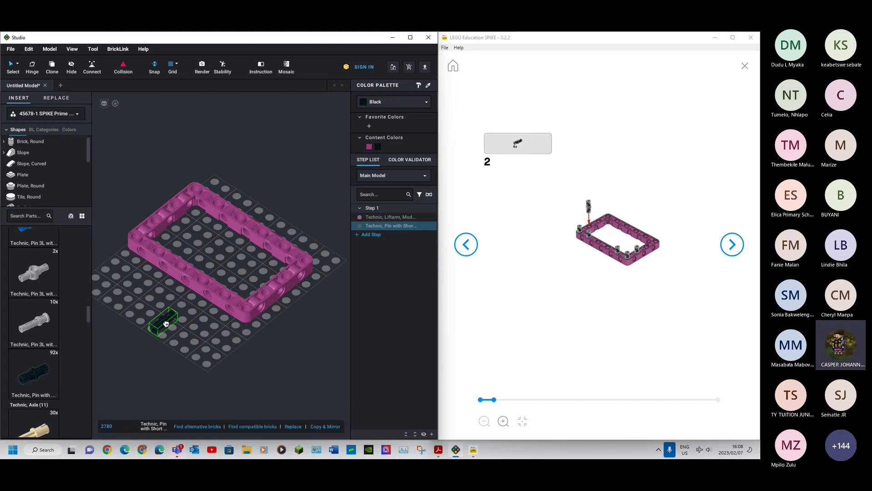
{"action": "key", "text": "Up"}
{"action": "left_click_drag", "start_coordinate": [166, 323], "coordinate": [136, 232]}
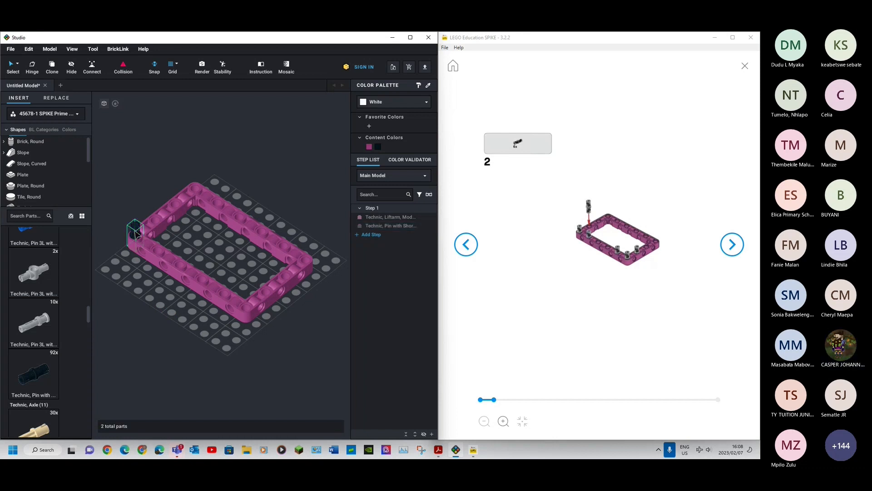
Add two more upright black Technic pins in the frame holes on either side of the left corner pin.
{"action": "left_click", "coordinate": [41, 376]}
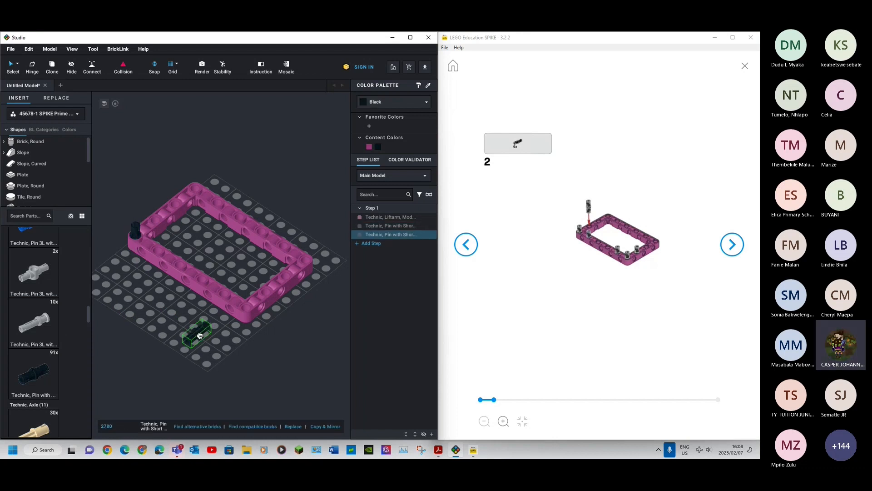
{"action": "left_click", "coordinate": [155, 210]}
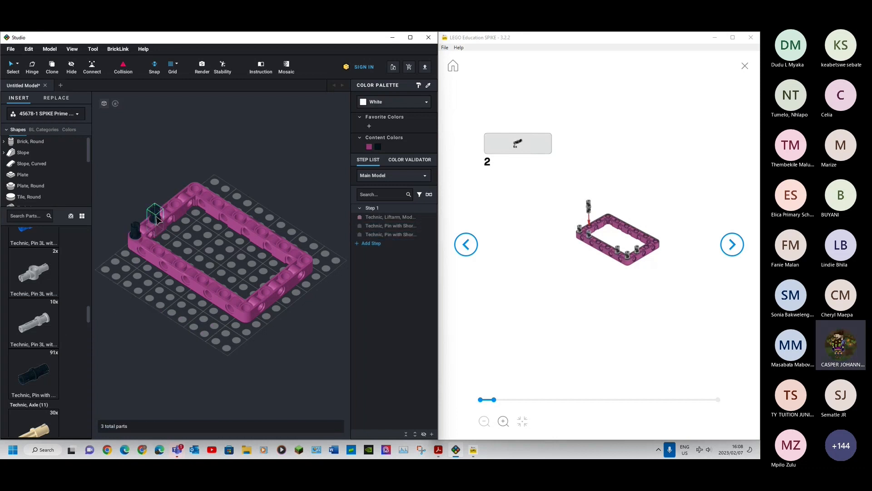
{"action": "left_click", "coordinate": [158, 244]}
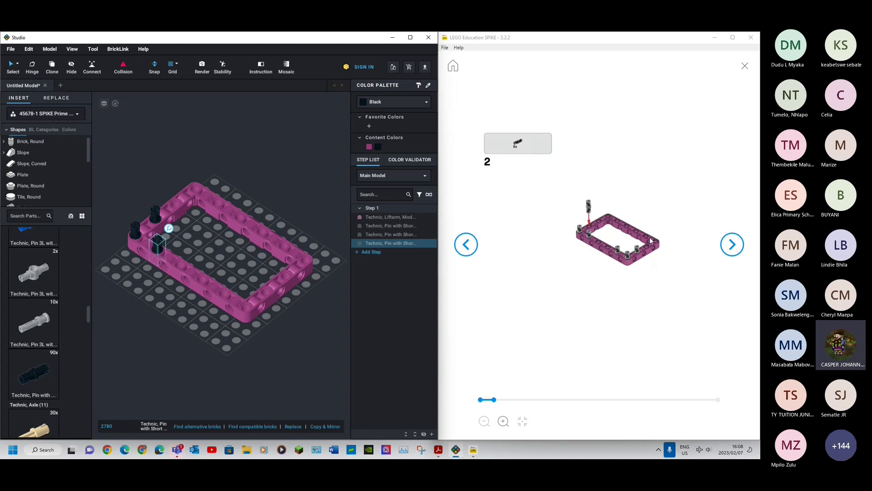
Insert three upright black Technic pins at the frame's front corner, one in the corner hole and one on each side.
{"action": "left_click", "coordinate": [41, 373]}
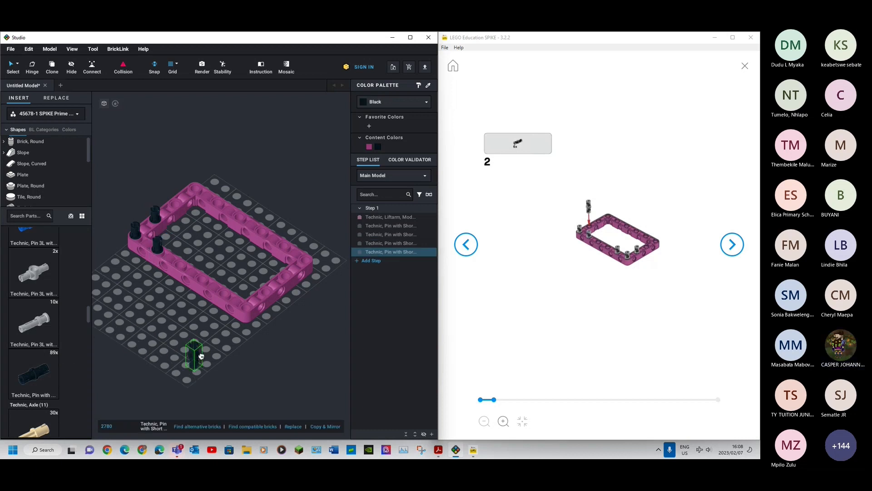
{"action": "left_click", "coordinate": [245, 302]}
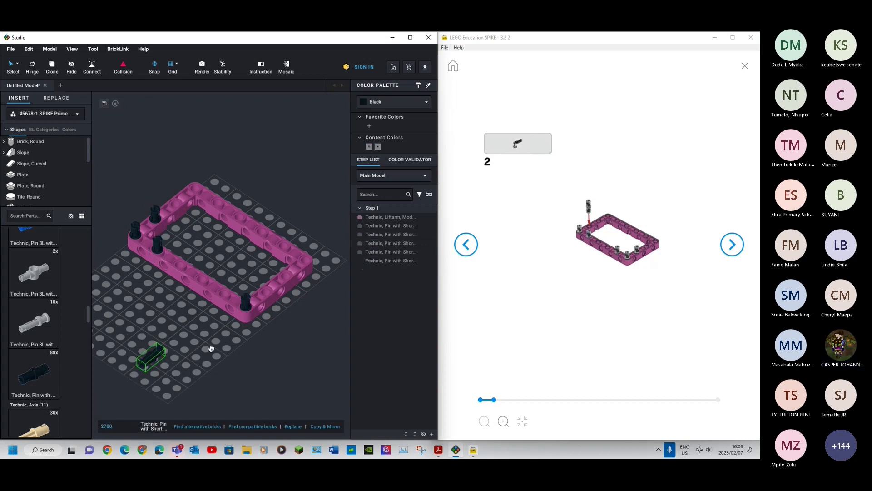
{"action": "left_click", "coordinate": [227, 303]}
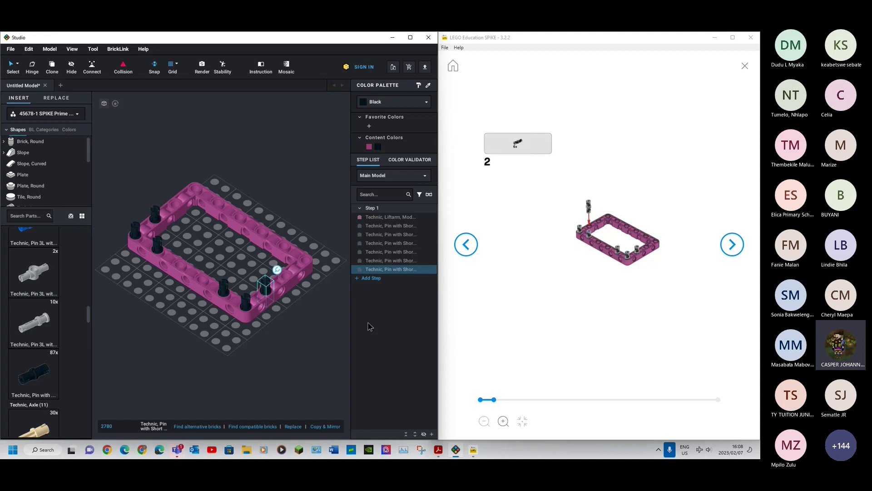
{"action": "left_click", "coordinate": [257, 328]}
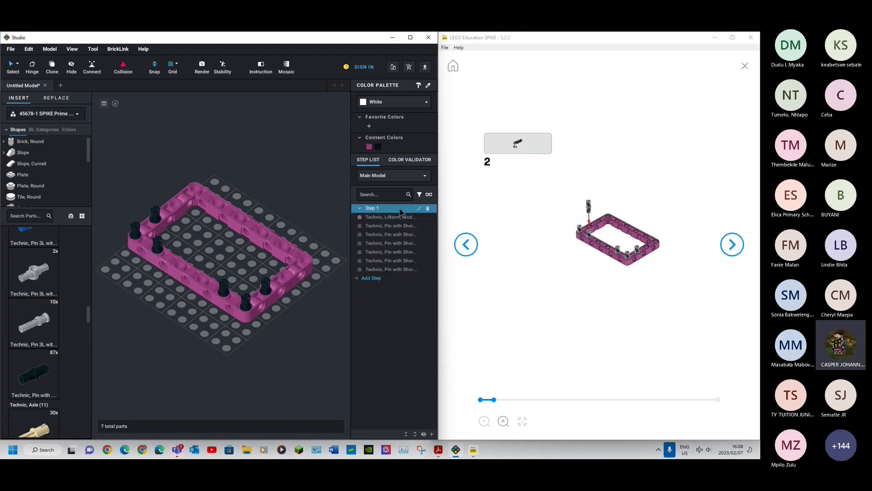
Add Step 2 to the step list and place the azure SPIKE motor from instruction step 3 over the frame's front corner pins.
{"action": "left_click", "coordinate": [381, 284]}
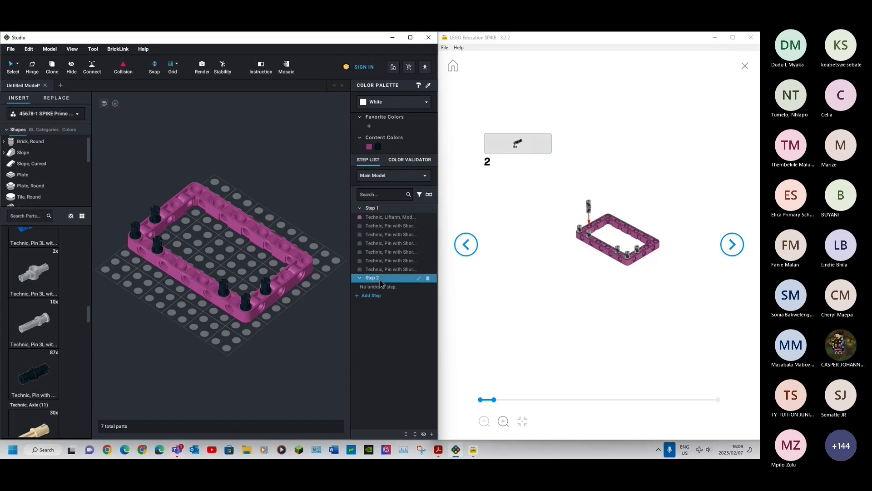
{"action": "left_click", "coordinate": [736, 246]}
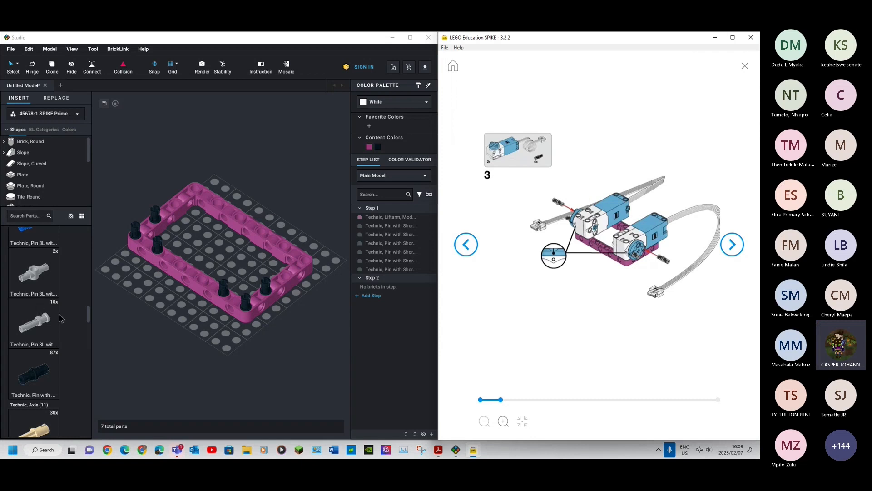
{"action": "left_click", "coordinate": [88, 324]}
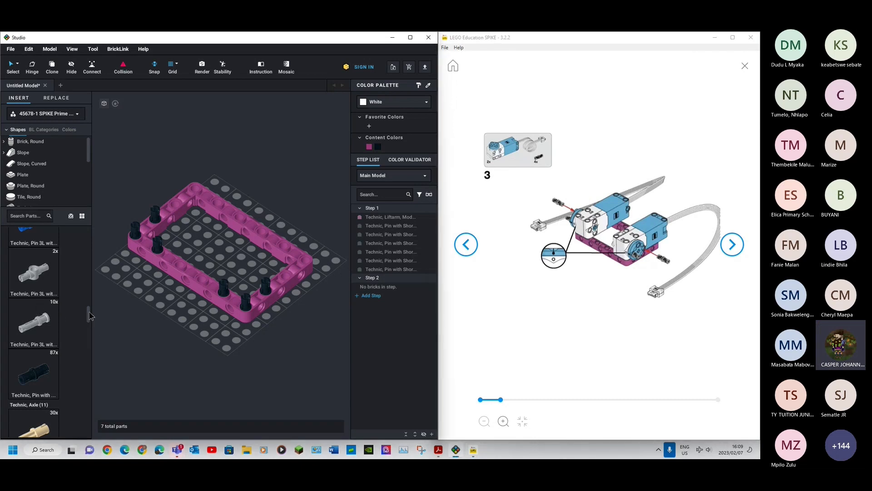
{"action": "left_click_drag", "start_coordinate": [89, 314], "coordinate": [88, 387]}
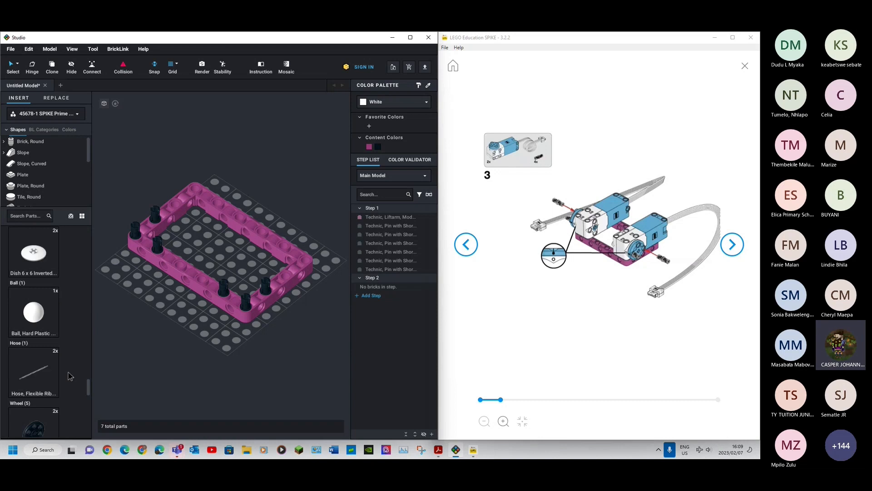
{"action": "scroll", "coordinate": [69, 373], "scroll_direction": "down", "scroll_amount": 7}
{"action": "scroll", "coordinate": [67, 367], "scroll_direction": "down", "scroll_amount": 6}
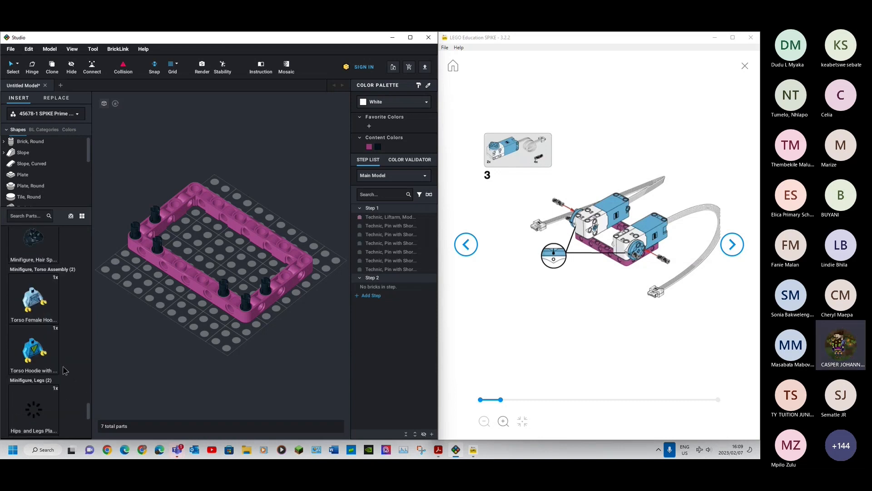
{"action": "scroll", "coordinate": [65, 370], "scroll_direction": "down", "scroll_amount": 5}
{"action": "scroll", "coordinate": [59, 371], "scroll_direction": "down", "scroll_amount": 1}
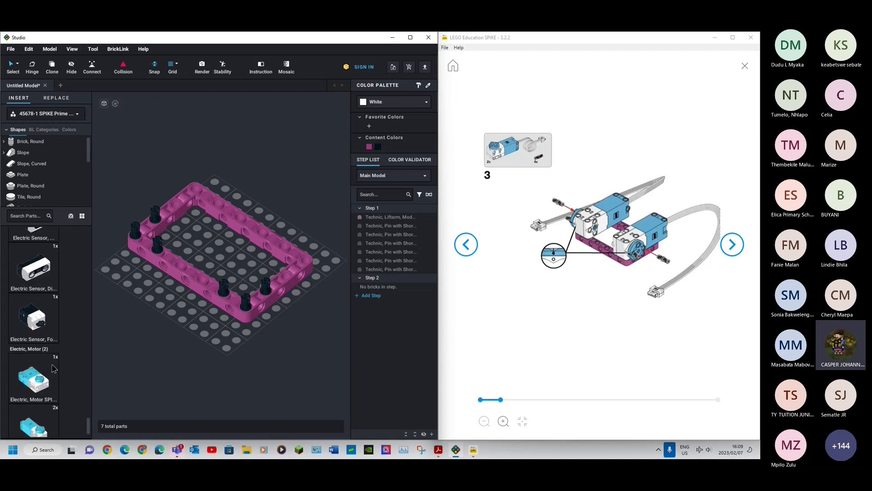
{"action": "scroll", "coordinate": [69, 395], "scroll_direction": "down", "scroll_amount": 3}
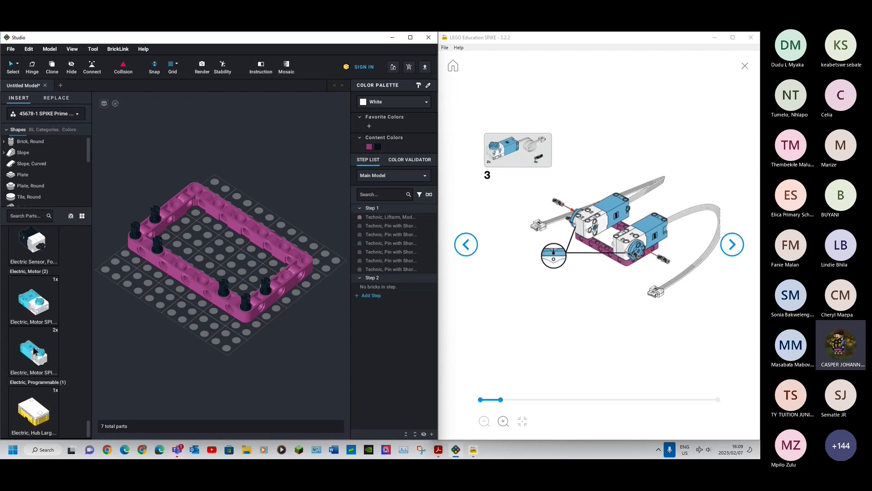
{"action": "left_click_drag", "start_coordinate": [34, 350], "coordinate": [250, 278]}
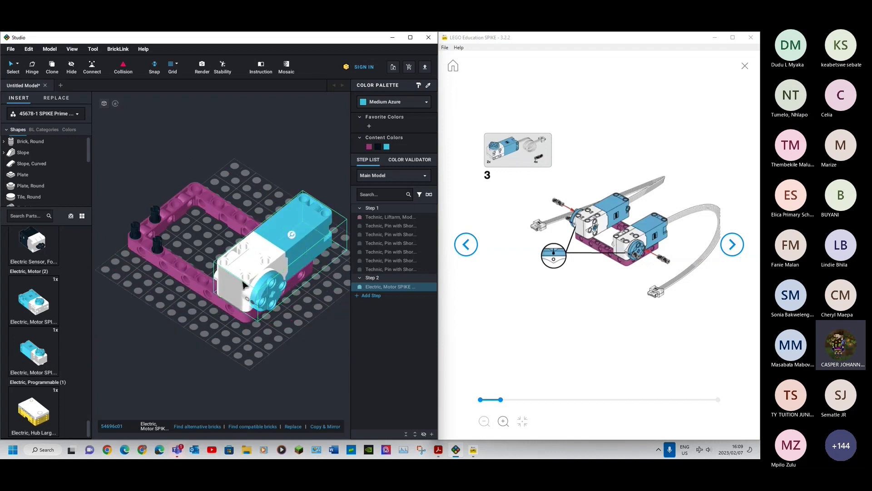
Place a second azure SPIKE motor on the frame's left corner pins, turned so its hub faces outward.
{"action": "left_click_drag", "start_coordinate": [33, 352], "coordinate": [166, 220]}
{"action": "key", "text": "Up"}
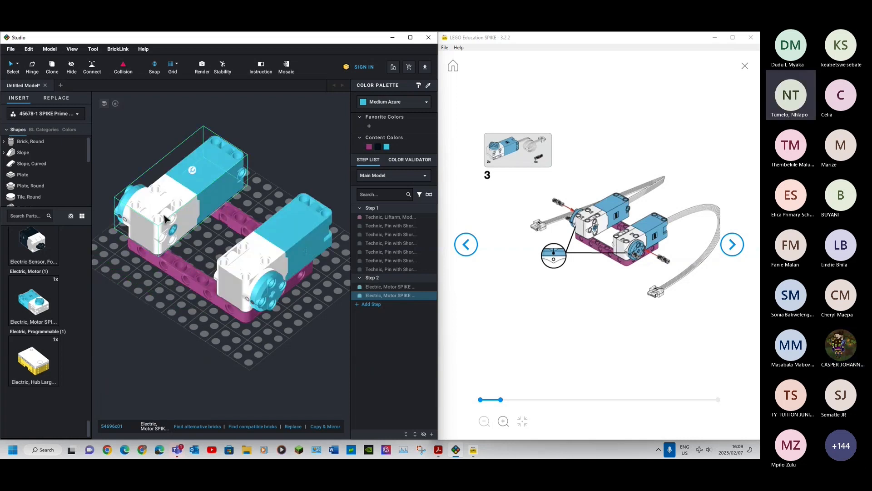
{"action": "left_click", "coordinate": [177, 340]}
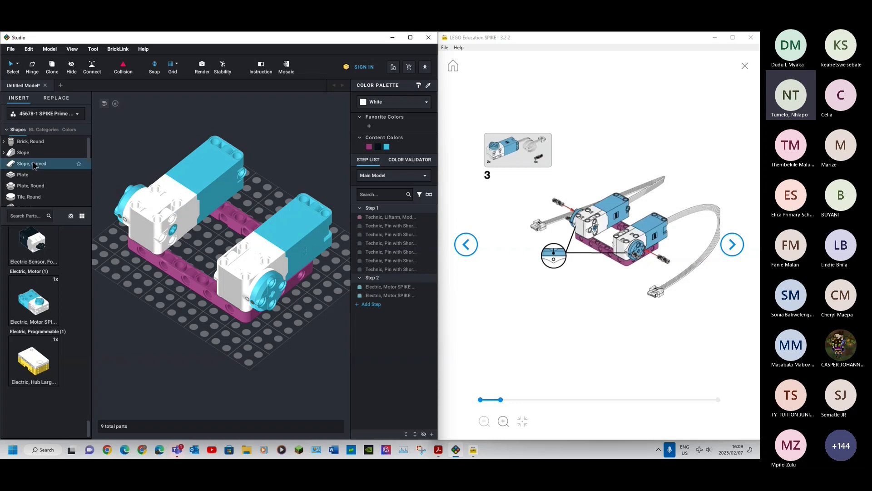
Insert two black Technic pins from the Technic, Linker parts into the outer hub holes of the front motor.
{"action": "scroll", "coordinate": [25, 169], "scroll_direction": "down", "scroll_amount": 2}
{"action": "scroll", "coordinate": [22, 173], "scroll_direction": "down", "scroll_amount": 4}
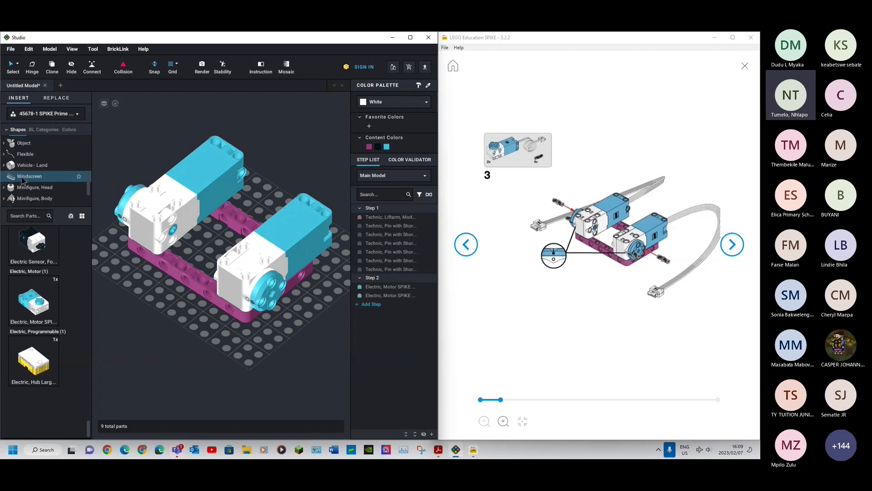
{"action": "scroll", "coordinate": [31, 171], "scroll_direction": "up", "scroll_amount": 1}
{"action": "left_click", "coordinate": [32, 155]}
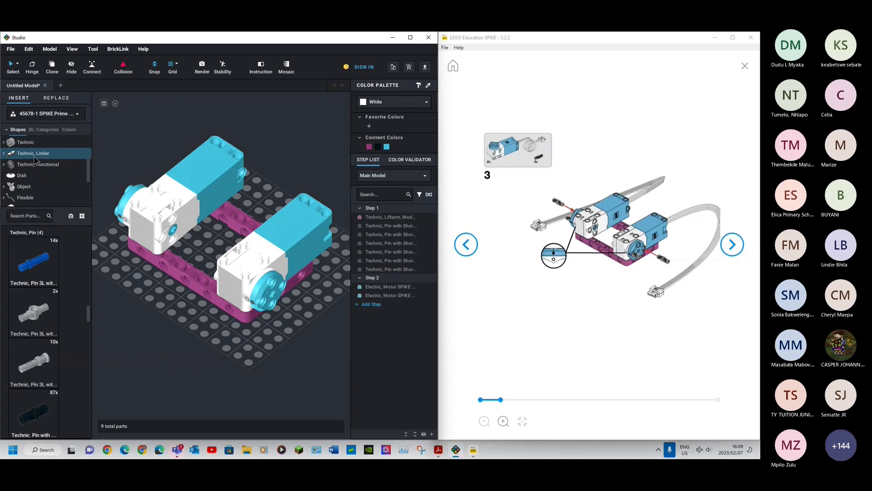
{"action": "left_click_drag", "start_coordinate": [46, 420], "coordinate": [264, 302]}
{"action": "left_click", "coordinate": [266, 304]}
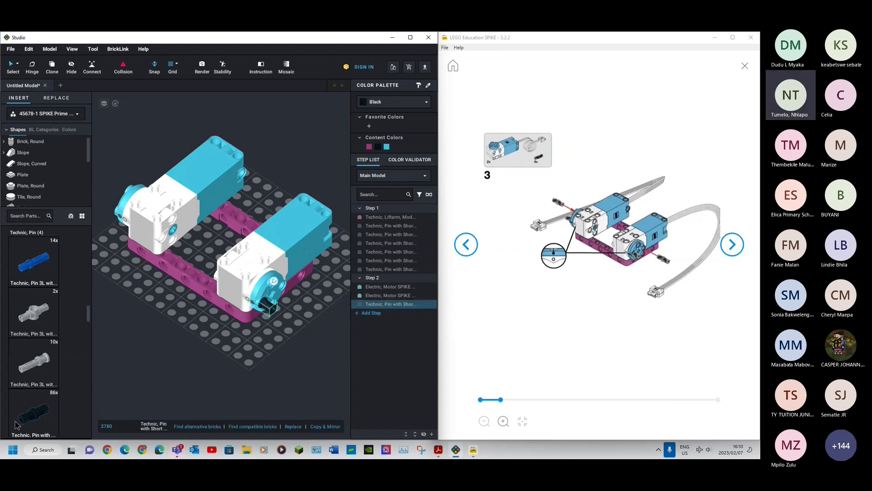
{"action": "left_click_drag", "start_coordinate": [32, 414], "coordinate": [289, 294]}
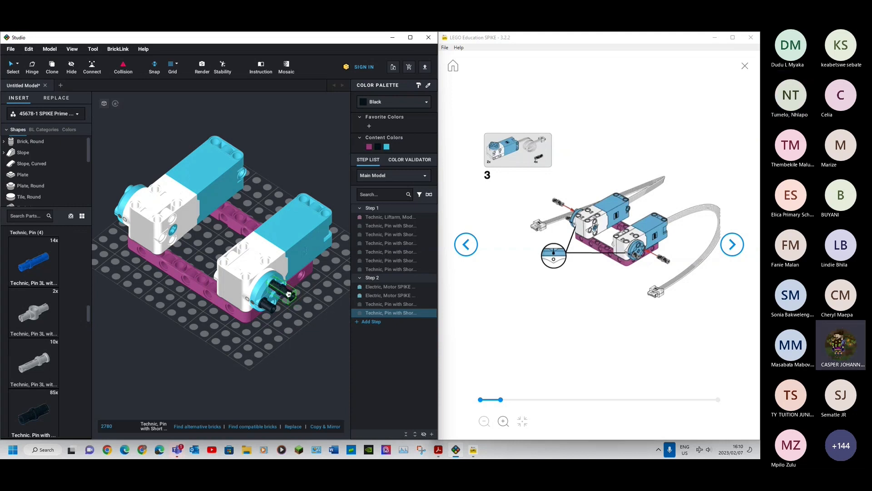
{"action": "right_click_drag", "start_coordinate": [288, 293], "coordinate": [232, 318]}
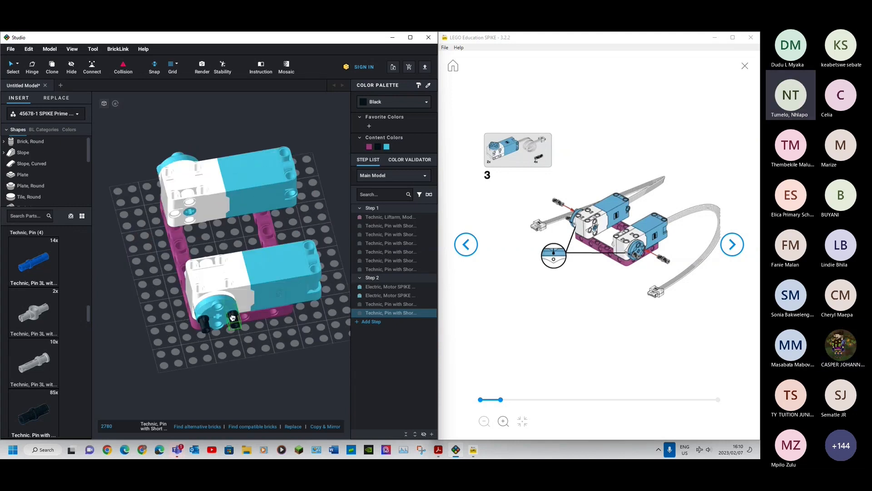
{"action": "left_click", "coordinate": [196, 351]}
{"action": "left_click", "coordinate": [205, 329]}
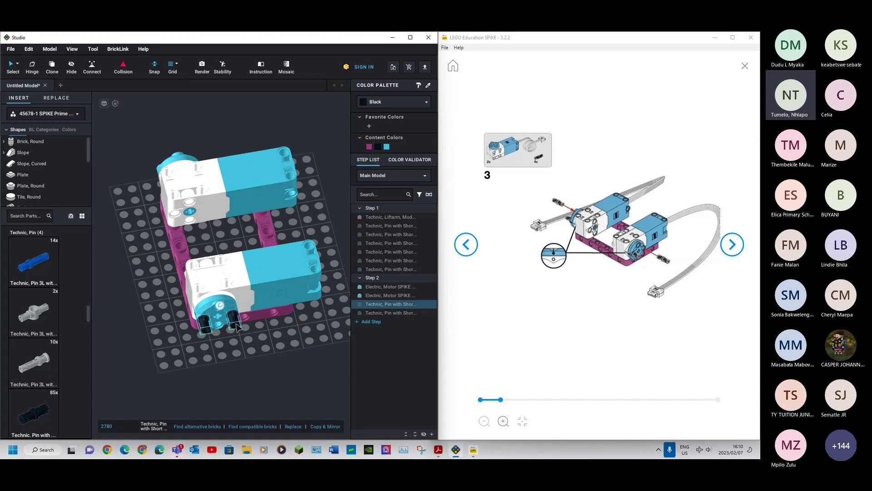
{"action": "left_click", "coordinate": [238, 327], "text": "ctrl"}
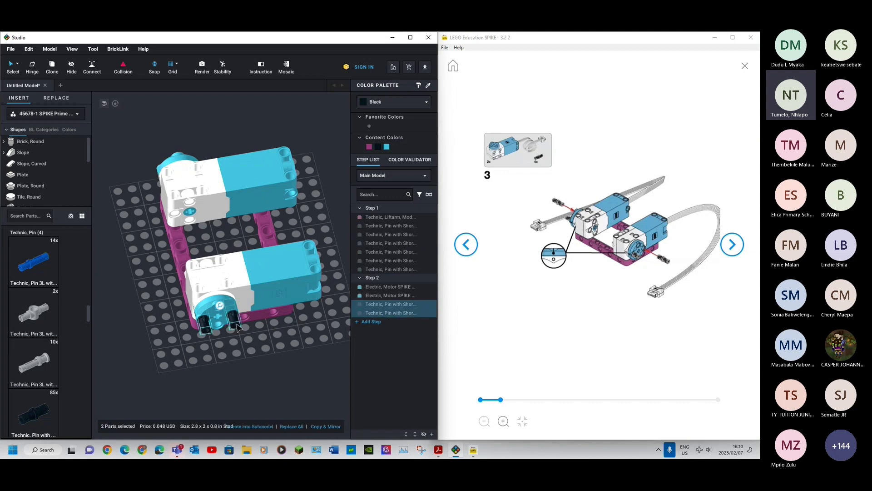
{"action": "left_click", "coordinate": [258, 368]}
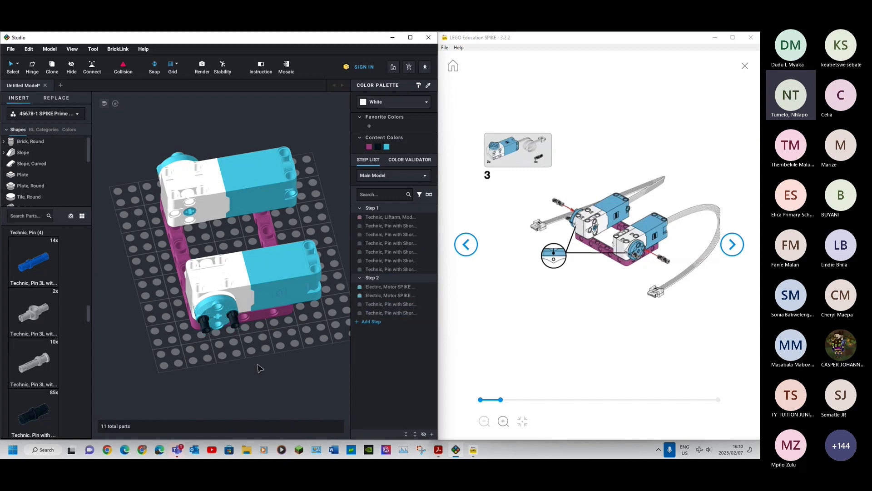
{"action": "right_click_drag", "start_coordinate": [257, 367], "coordinate": [205, 355]}
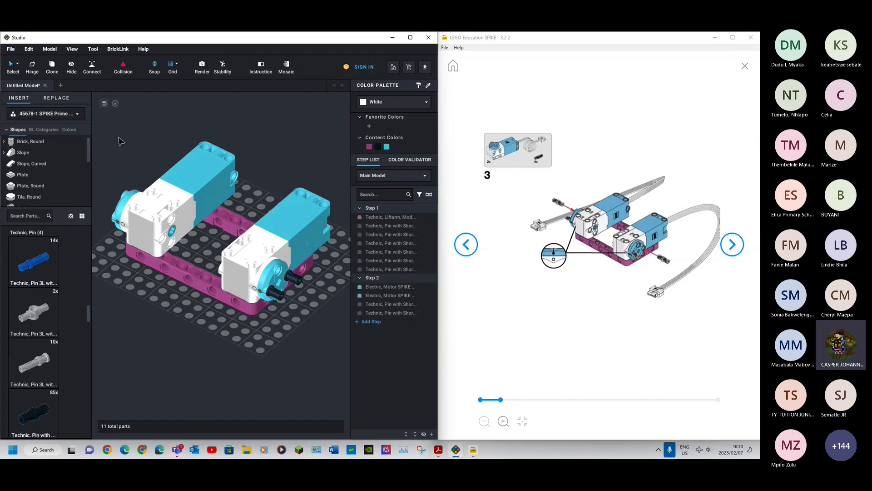
Import the official LEGO set 45678-1 as a new custom palette, including minifig and extra parts, and dismiss the import report.
{"action": "left_click", "coordinate": [78, 115]}
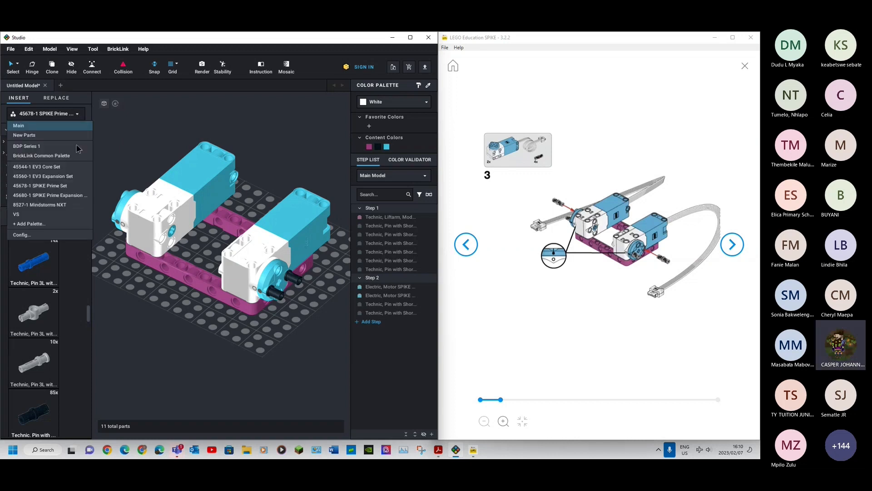
{"action": "left_click", "coordinate": [22, 237]}
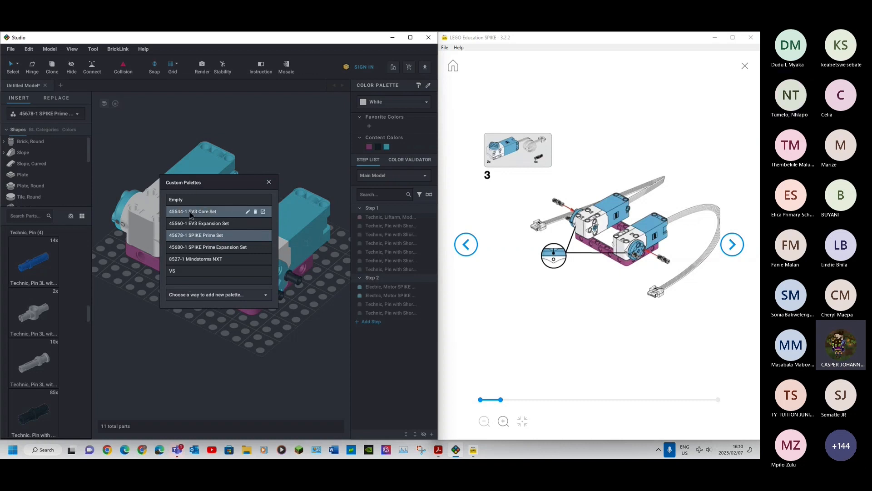
{"action": "left_click", "coordinate": [219, 295]}
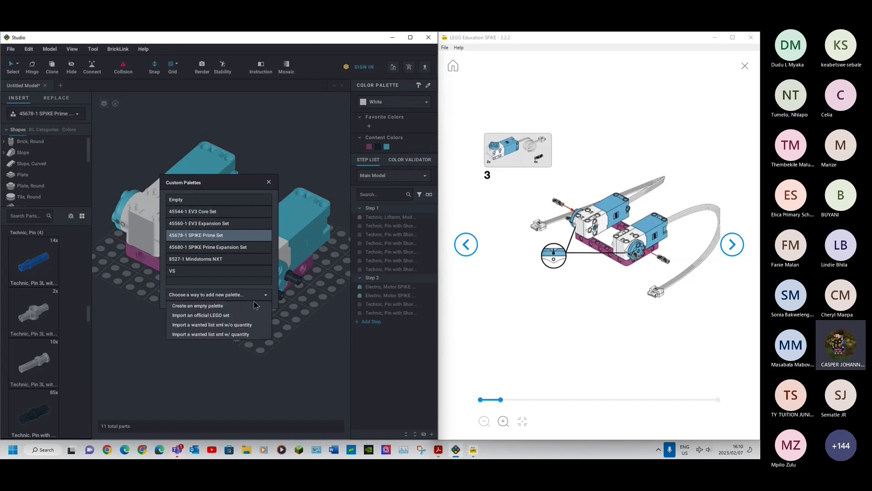
{"action": "left_click", "coordinate": [189, 316]}
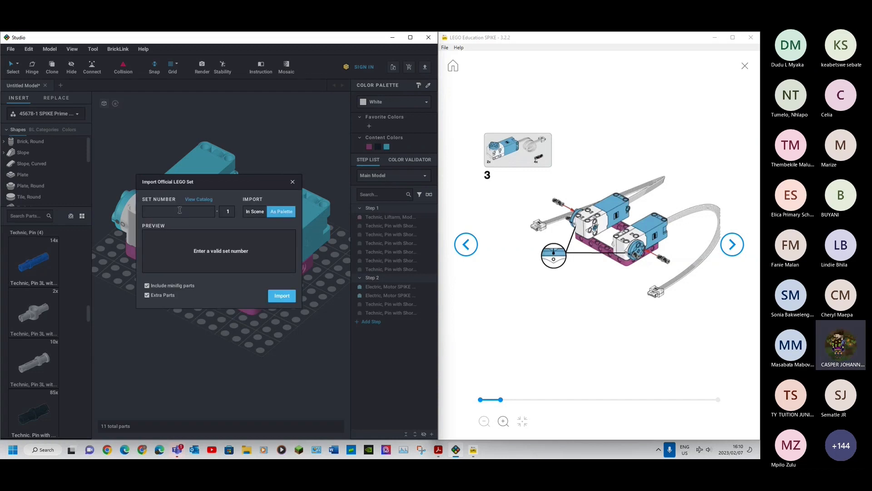
{"action": "type", "text": "45678"}
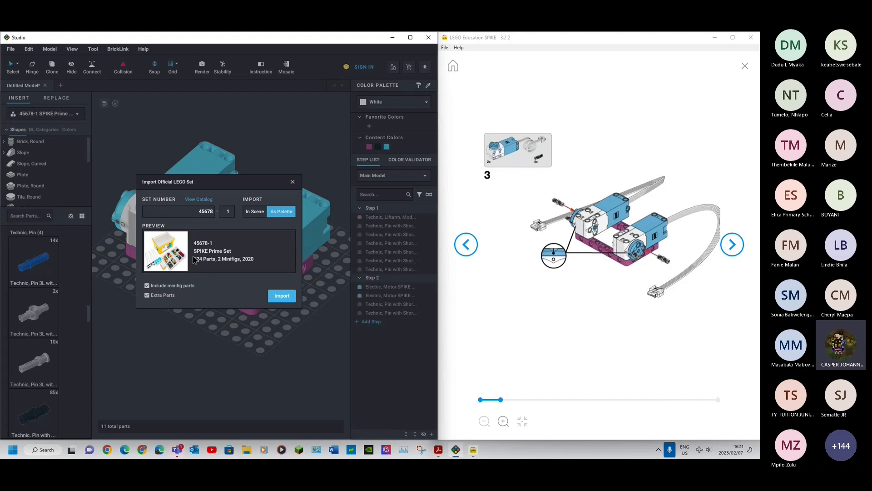
{"action": "left_click", "coordinate": [282, 295]}
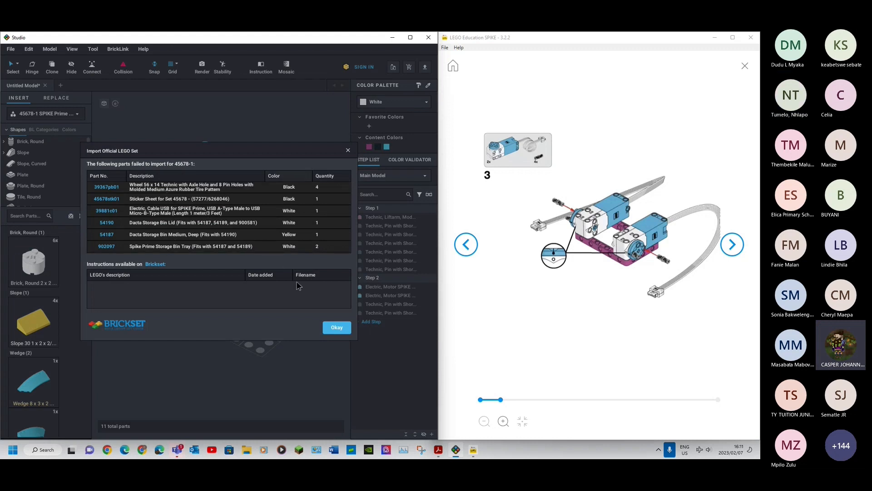
{"action": "left_click", "coordinate": [348, 151]}
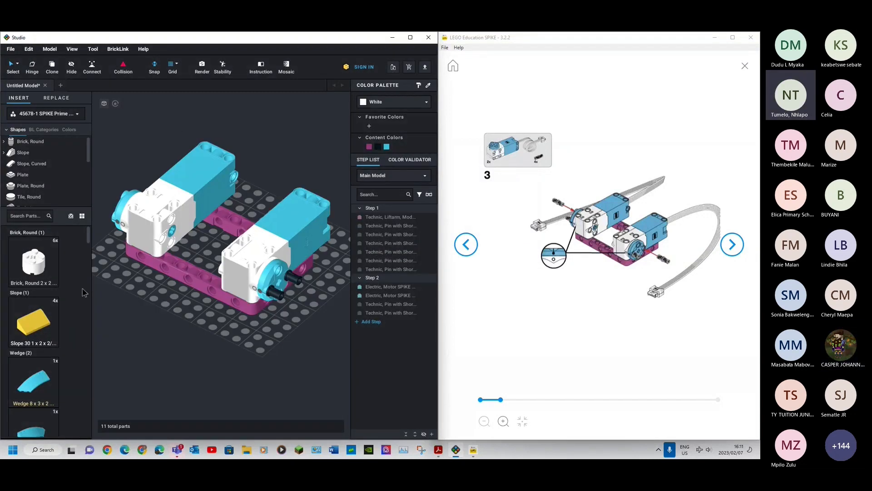
Switch the parts palette to 45678-1 SPIKE Prime Set and browse its parts and shape categories.
{"action": "left_click", "coordinate": [77, 114]}
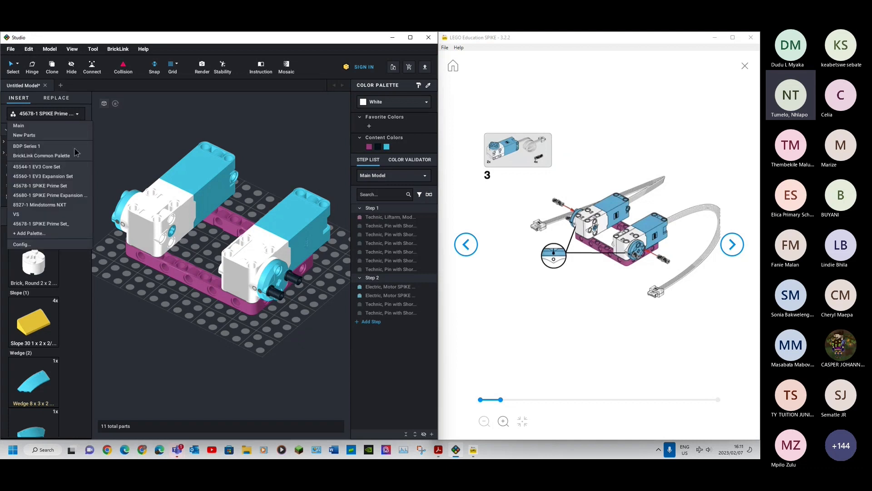
{"action": "left_click", "coordinate": [69, 187]}
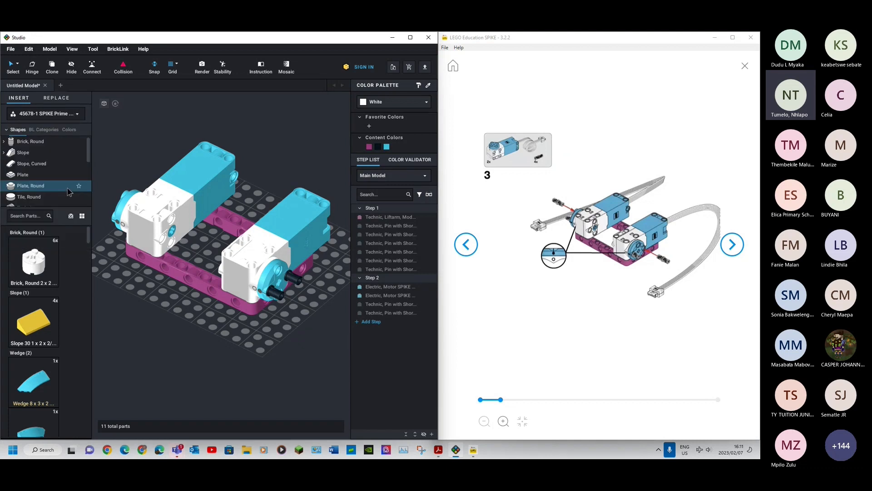
{"action": "scroll", "coordinate": [90, 268], "scroll_direction": "down", "scroll_amount": 10}
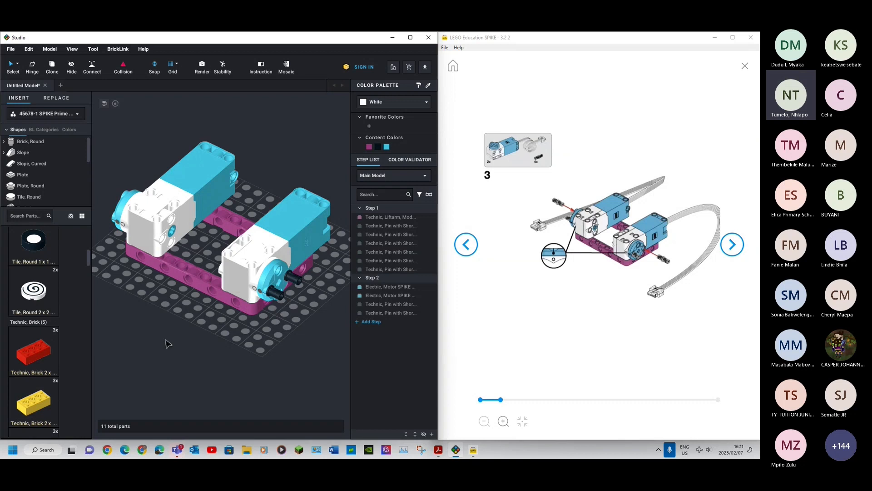
{"action": "scroll", "coordinate": [32, 309], "scroll_direction": "down", "scroll_amount": 5}
{"action": "scroll", "coordinate": [27, 308], "scroll_direction": "down", "scroll_amount": 1}
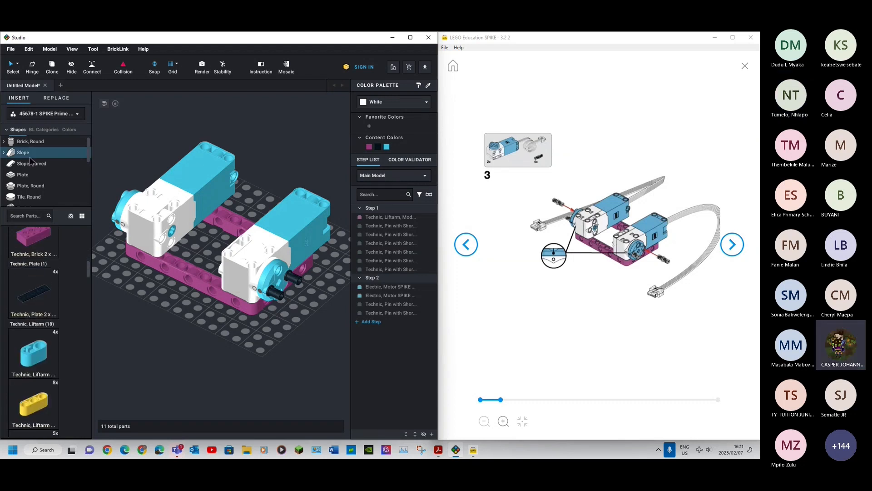
{"action": "scroll", "coordinate": [39, 184], "scroll_direction": "down", "scroll_amount": 5}
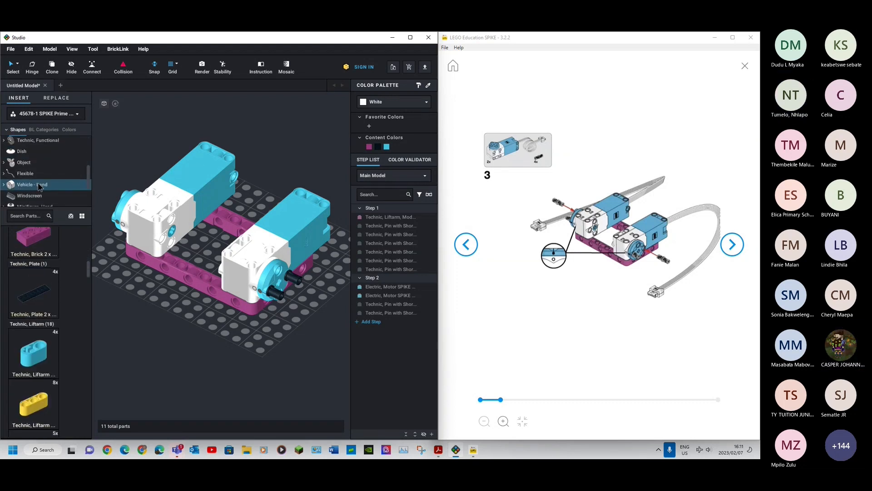
{"action": "right_click", "coordinate": [246, 337]}
{"action": "left_click", "coordinate": [237, 333]}
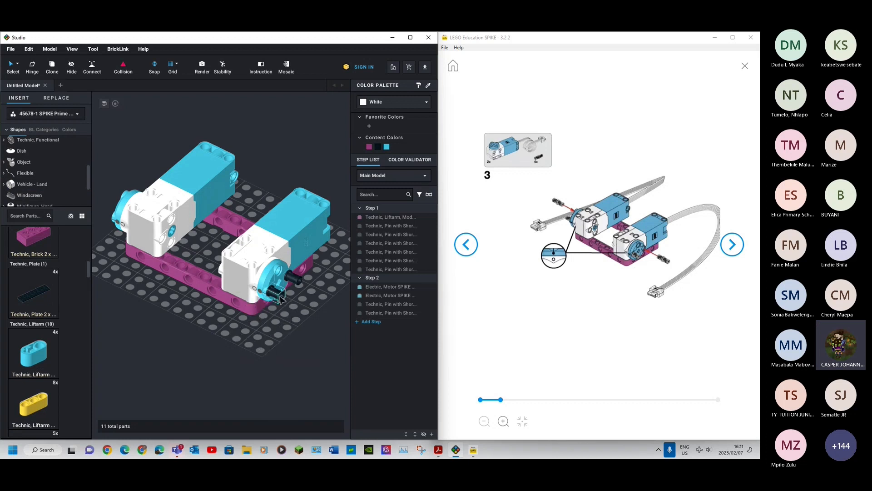
Duplicate the front motor's two black hub pins and place the copies in the other motor's hub holes.
{"action": "left_click", "coordinate": [275, 293]}
{"action": "left_click", "coordinate": [302, 278], "text": "ctrl"}
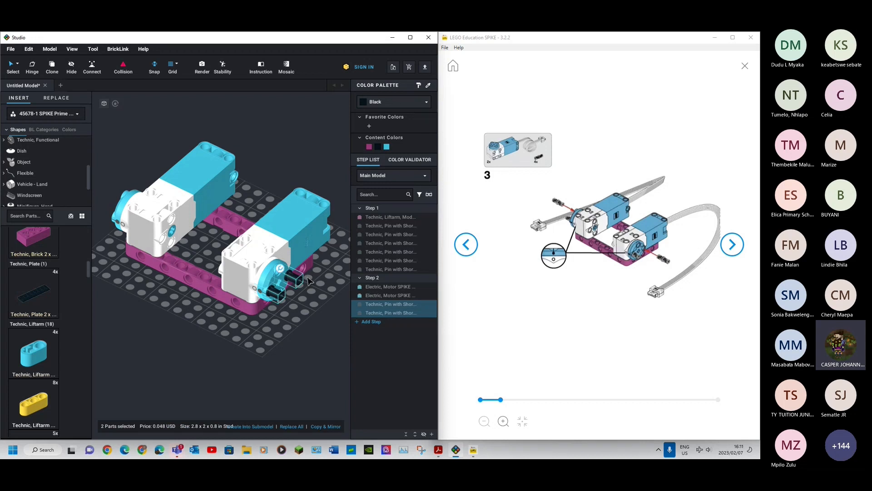
{"action": "key", "text": "ctrl+v"}
{"action": "right_click_drag", "start_coordinate": [189, 317], "coordinate": [213, 319]}
{"action": "left_click", "coordinate": [153, 300]}
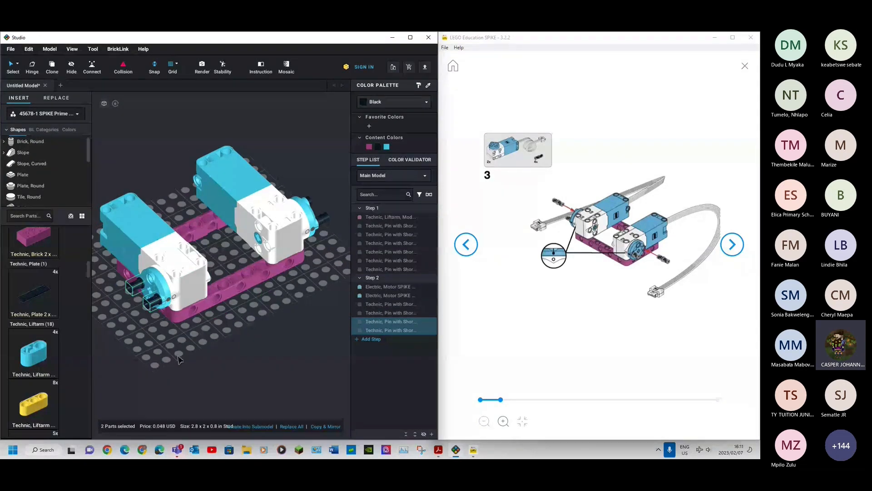
{"action": "left_click", "coordinate": [183, 350]}
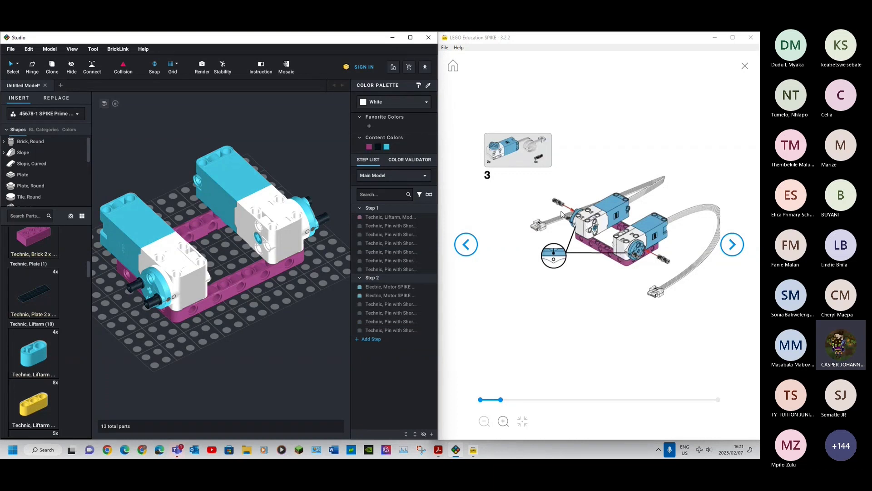
Advance the instructions to step 4 and insert a yellow Technic Axle 3L between the pins of the left corner motor's hub.
{"action": "left_click", "coordinate": [732, 245]}
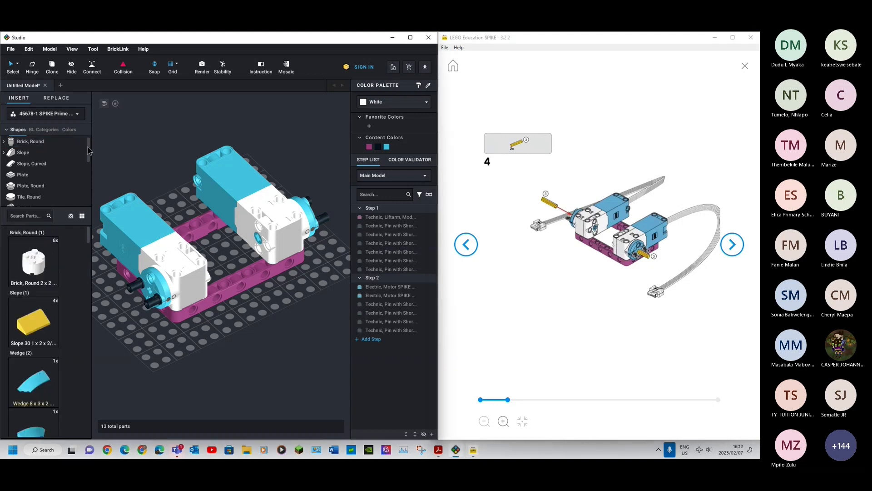
{"action": "left_click_drag", "start_coordinate": [88, 150], "coordinate": [90, 171]}
{"action": "left_click", "coordinate": [36, 156]}
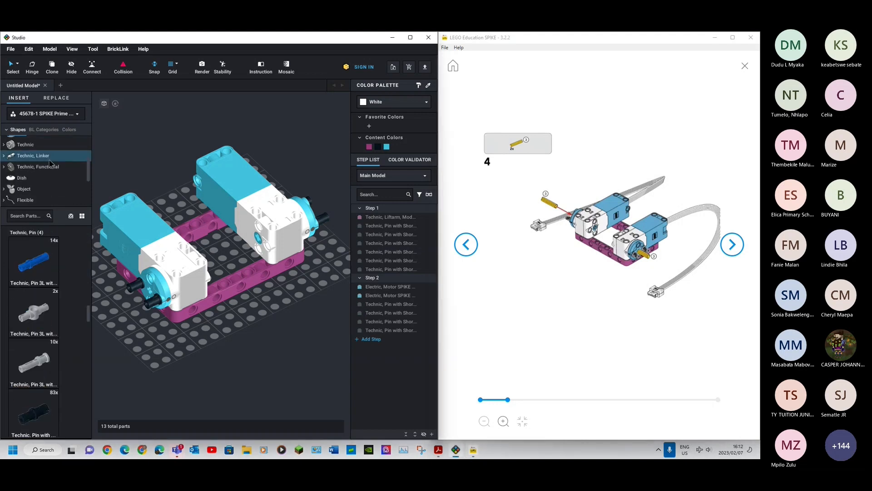
{"action": "scroll", "coordinate": [29, 305], "scroll_direction": "down", "scroll_amount": 4}
{"action": "scroll", "coordinate": [29, 305], "scroll_direction": "down", "scroll_amount": 4}
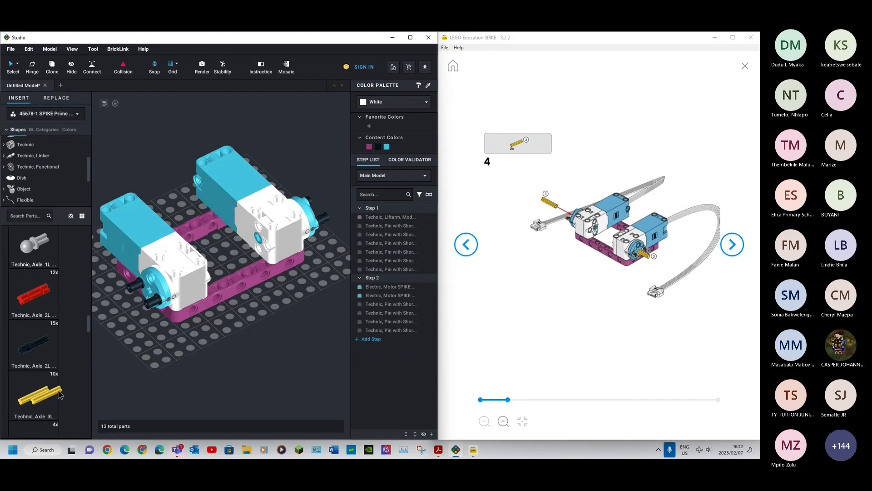
{"action": "left_click_drag", "start_coordinate": [59, 396], "coordinate": [153, 302]}
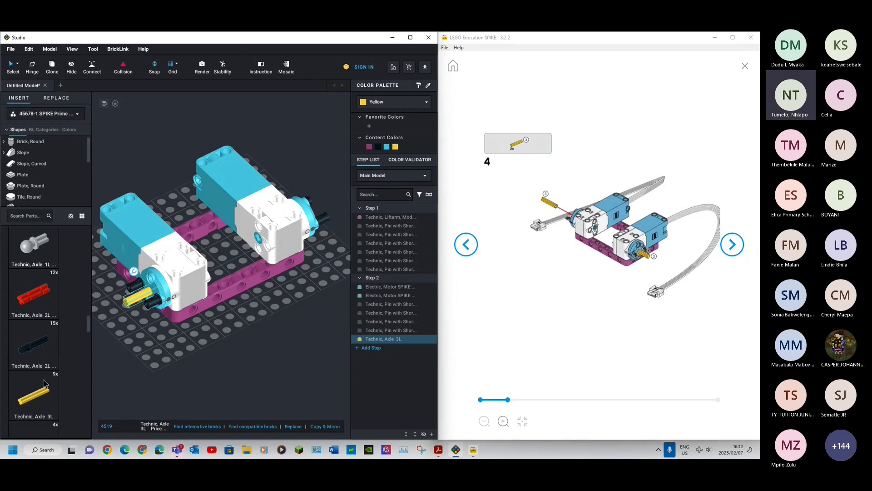
Insert another yellow Technic Axle 3L into the centre of the front motor's hub and add Step 3 to the step list.
{"action": "left_click", "coordinate": [34, 395]}
{"action": "left_click", "coordinate": [164, 352]}
{"action": "key", "text": "Right"}
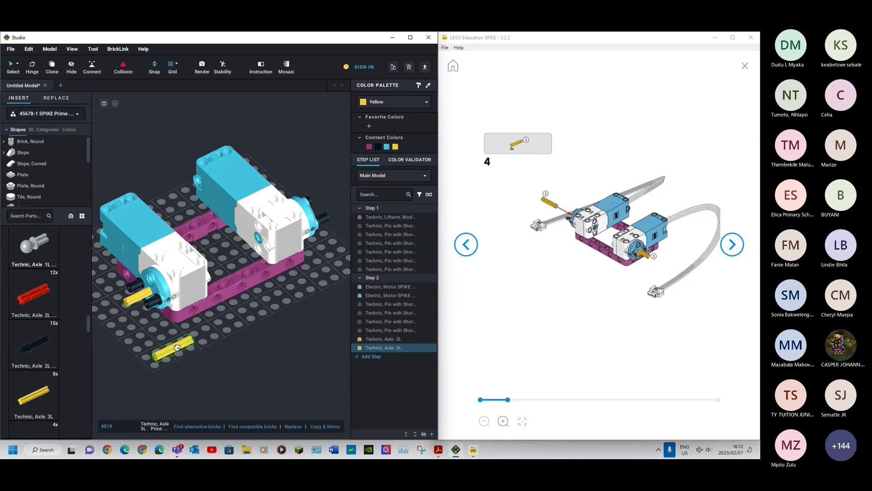
{"action": "right_click_drag", "start_coordinate": [218, 326], "coordinate": [159, 333]}
{"action": "left_click_drag", "start_coordinate": [159, 333], "coordinate": [228, 310]}
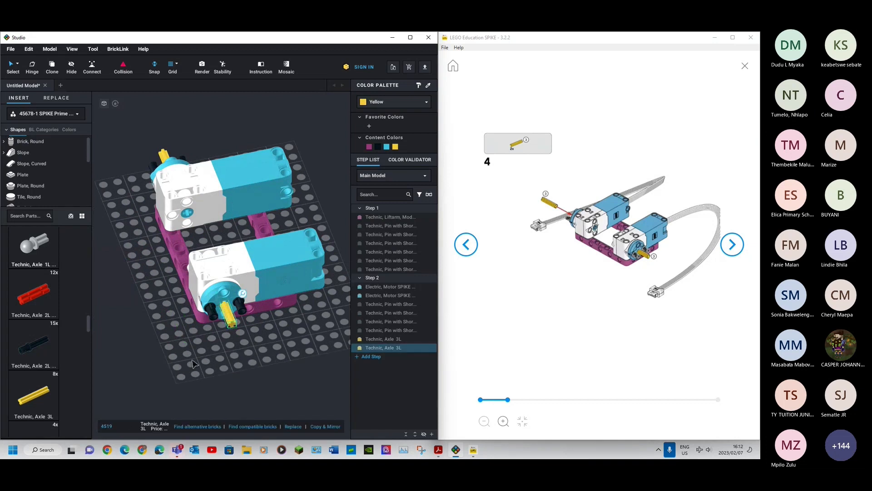
{"action": "left_click", "coordinate": [193, 363]}
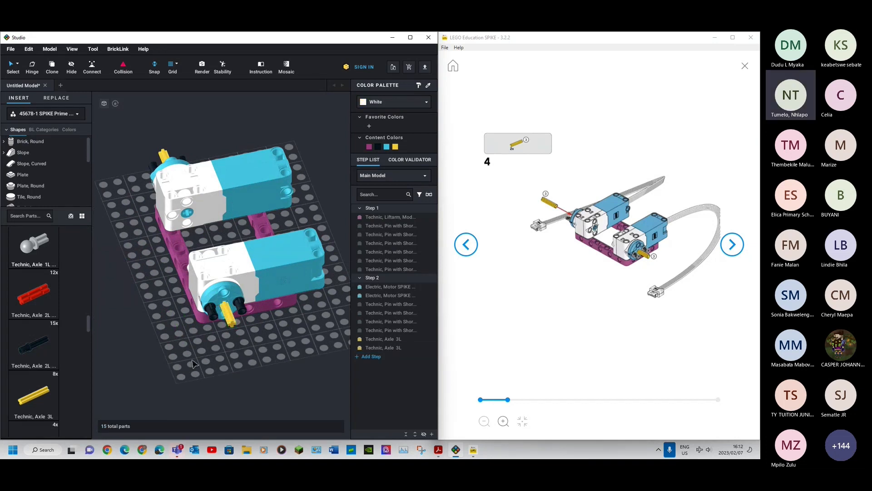
{"action": "left_click", "coordinate": [370, 357]}
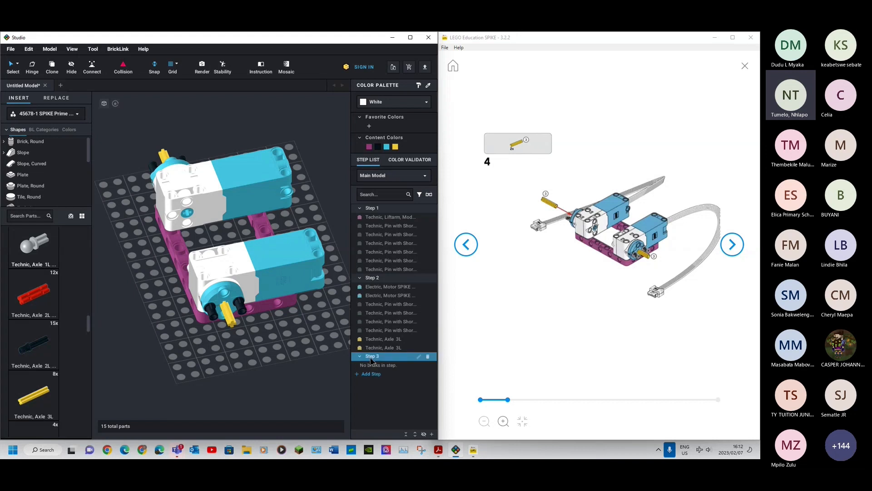
Advance the instructions to step 5 and copy the front motor's two hub pins into the top holes of its white end.
{"action": "left_click", "coordinate": [738, 246]}
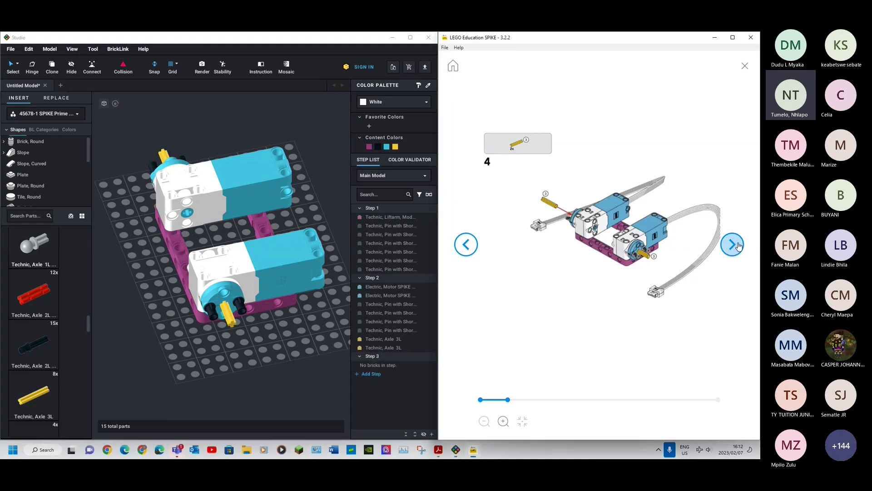
{"action": "left_click", "coordinate": [738, 246]}
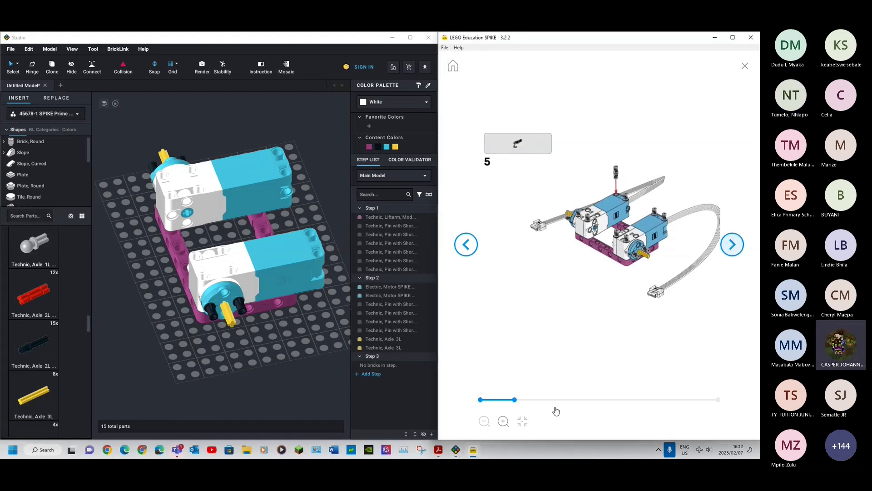
{"action": "left_click", "coordinate": [237, 310]}
{"action": "left_click", "coordinate": [215, 319], "text": "ctrl"}
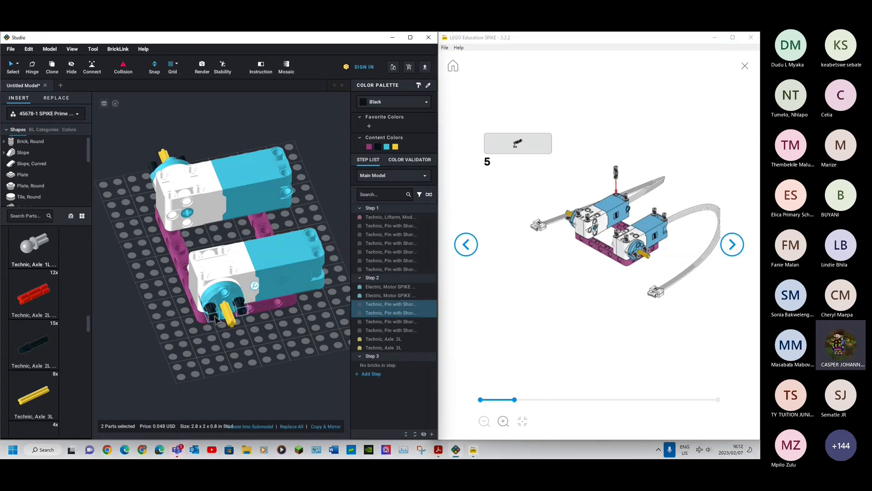
{"action": "key", "text": "ctrl+c"}
{"action": "key", "text": "ctrl+v"}
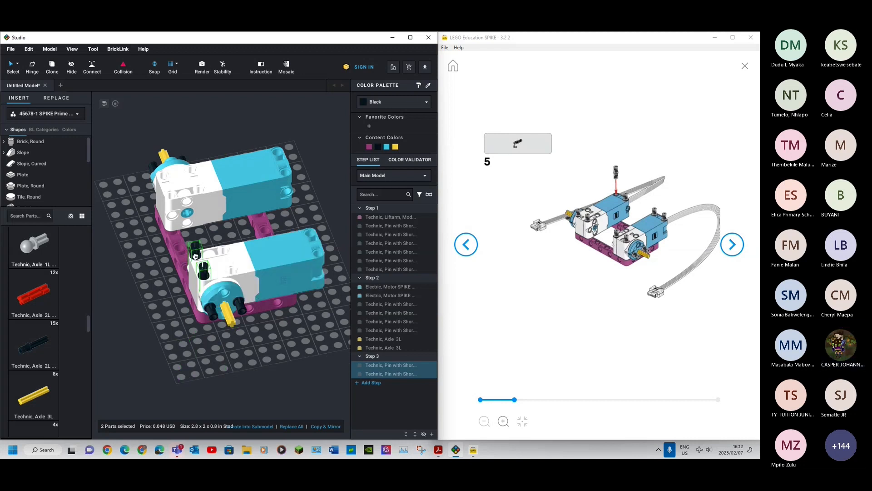
{"action": "left_click", "coordinate": [196, 256]}
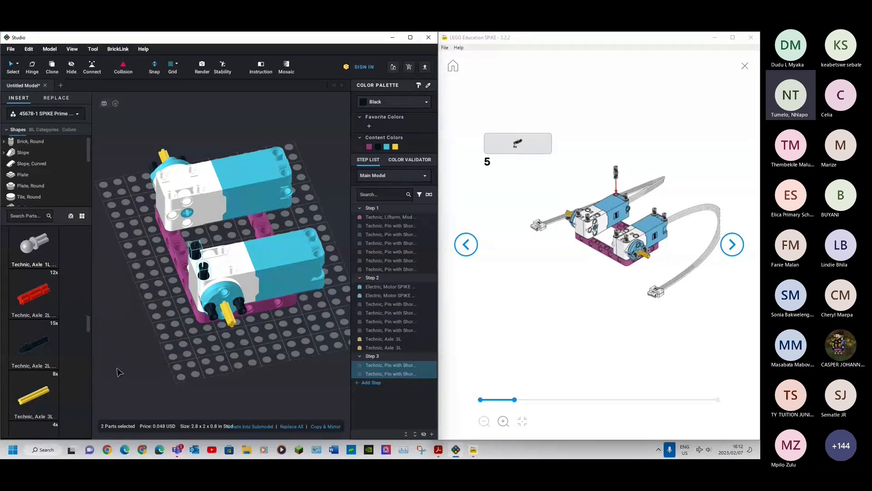
Duplicate the two upright pins and place the copies in the top holes of the front motor's blue end.
{"action": "left_click", "coordinate": [205, 272]}
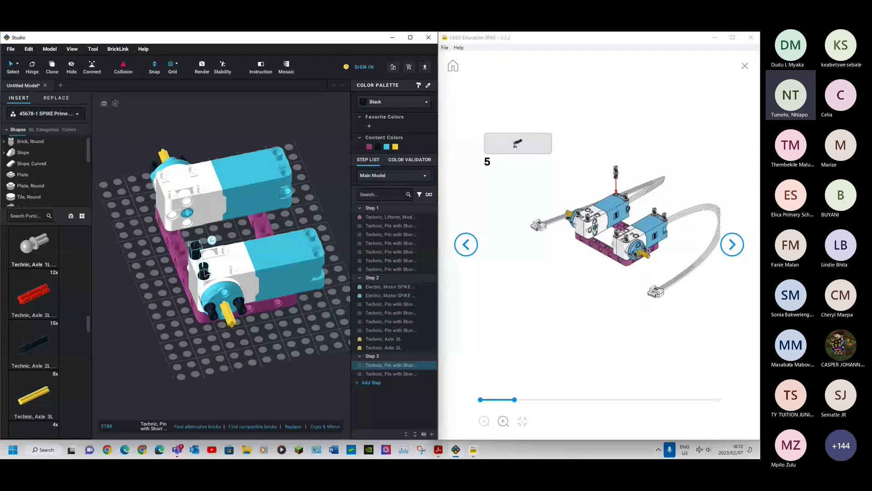
{"action": "left_click", "coordinate": [204, 272], "text": "ctrl"}
{"action": "key", "text": "ctrl+c"}
{"action": "key", "text": "ctrl+v"}
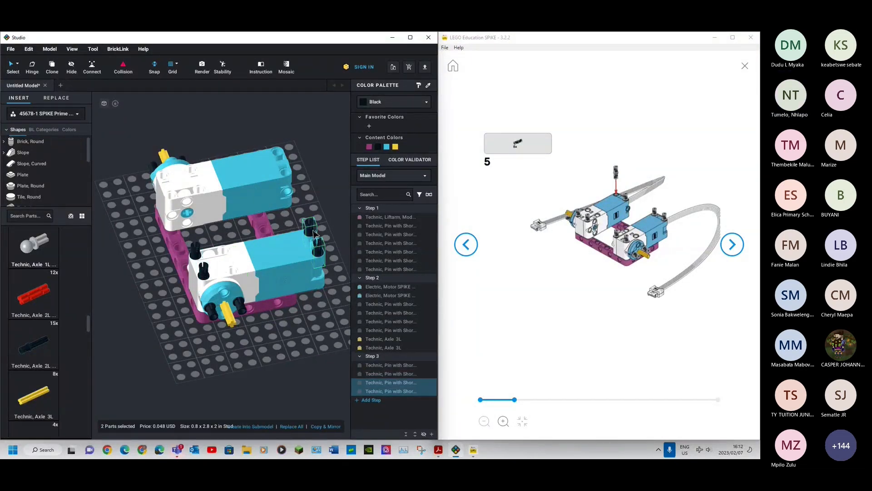
{"action": "left_click", "coordinate": [308, 231]}
Copy all four upright pins from the front motor into the matching top holes of the other motor.
{"action": "left_click", "coordinate": [197, 254], "text": "ctrl"}
{"action": "left_click", "coordinate": [204, 271], "text": "ctrl"}
{"action": "key", "text": "ctrl+c"}
{"action": "key", "text": "ctrl+v"}
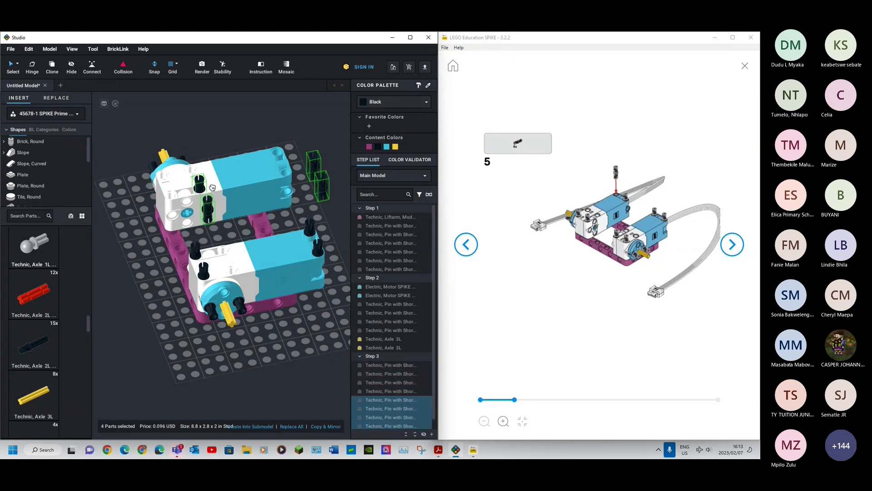
{"action": "left_click", "coordinate": [173, 172]}
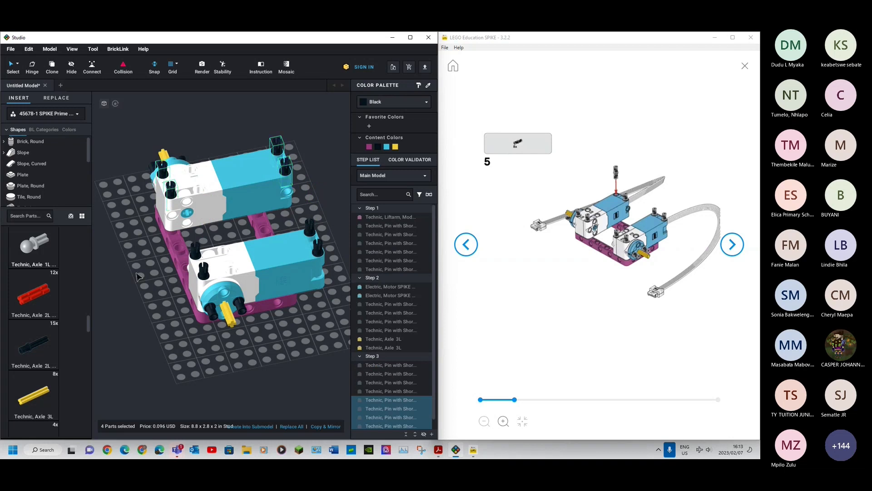
{"action": "left_click", "coordinate": [136, 274]}
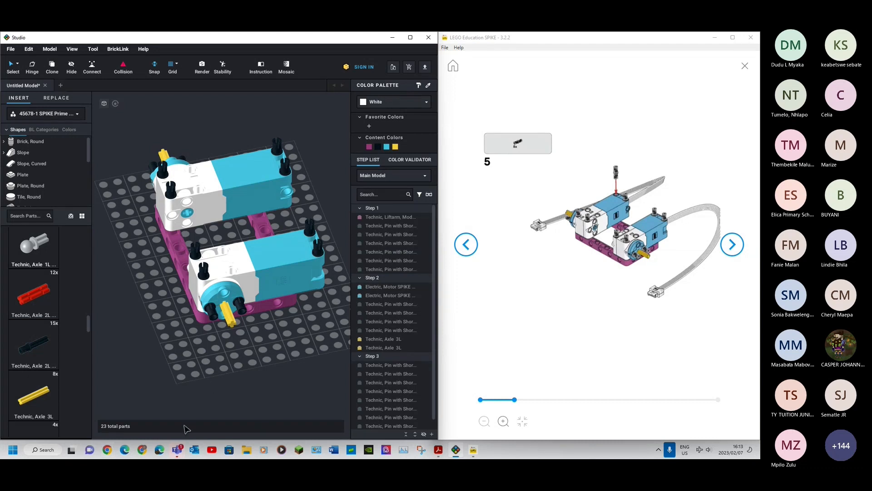
{"action": "mouse_move", "coordinate": [187, 452]}
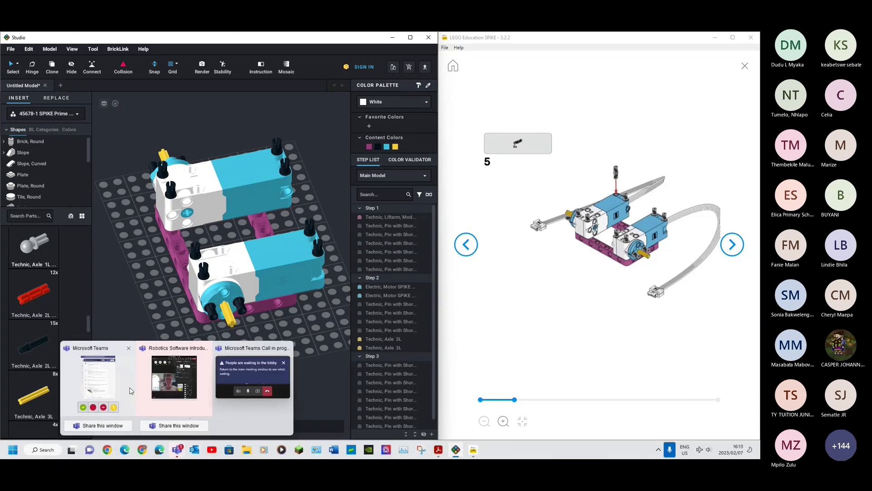
{"action": "left_click", "coordinate": [110, 386]}
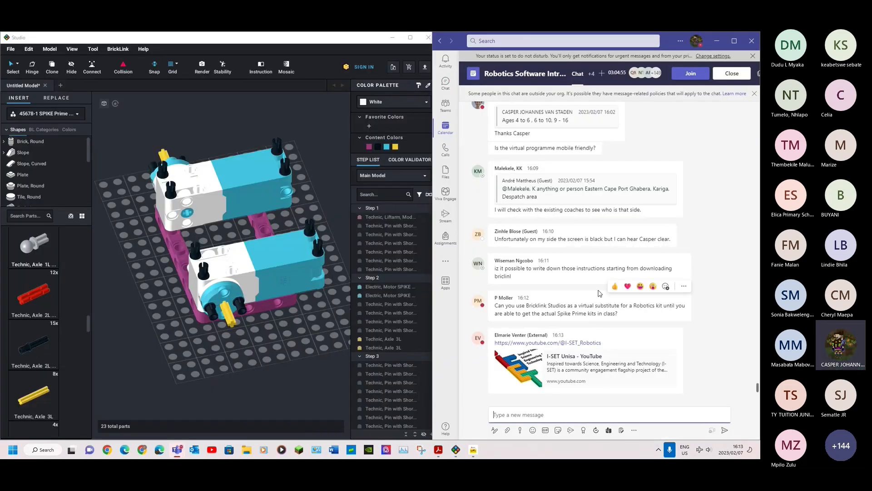
{"action": "scroll", "coordinate": [604, 237], "scroll_direction": "up", "scroll_amount": 3}
{"action": "right_click", "coordinate": [606, 237]}
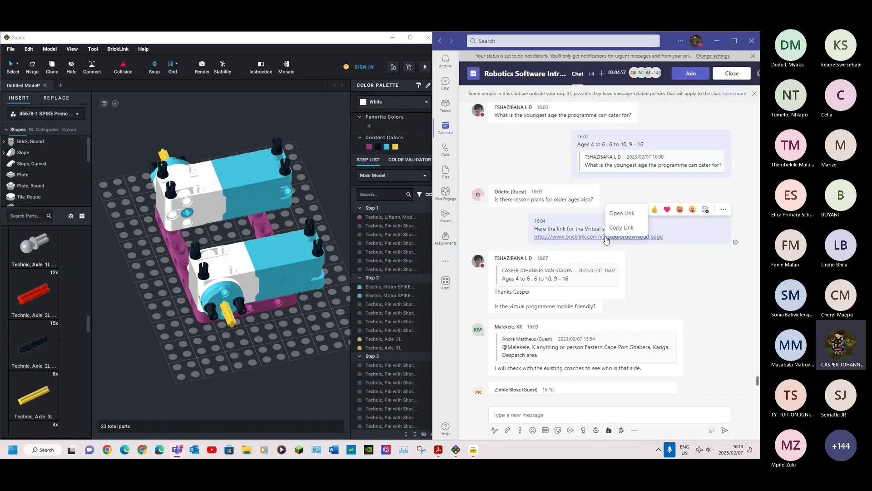
{"action": "left_click", "coordinate": [600, 413]}
{"action": "key", "text": "ctrl+v"}
{"action": "key", "text": "Return"}
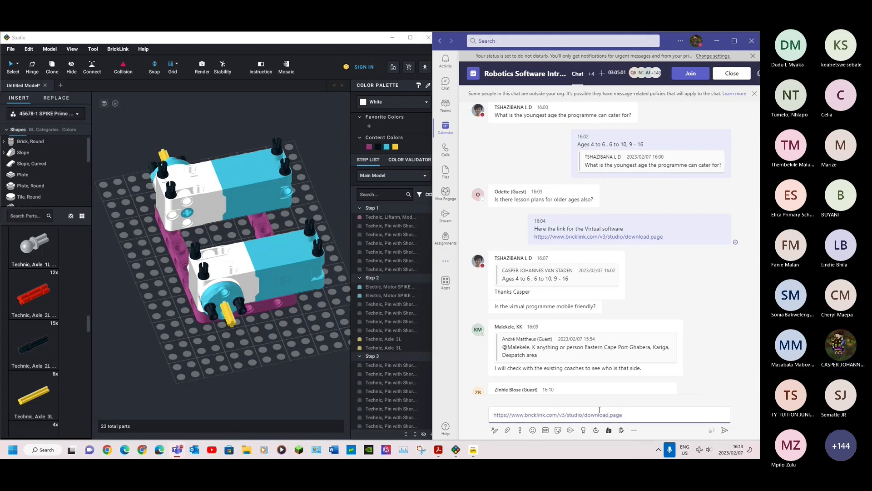
Switch back to LEGO Education SPIKE and Studio, and bring the building instructions to step 6.
{"action": "left_click", "coordinate": [300, 452]}
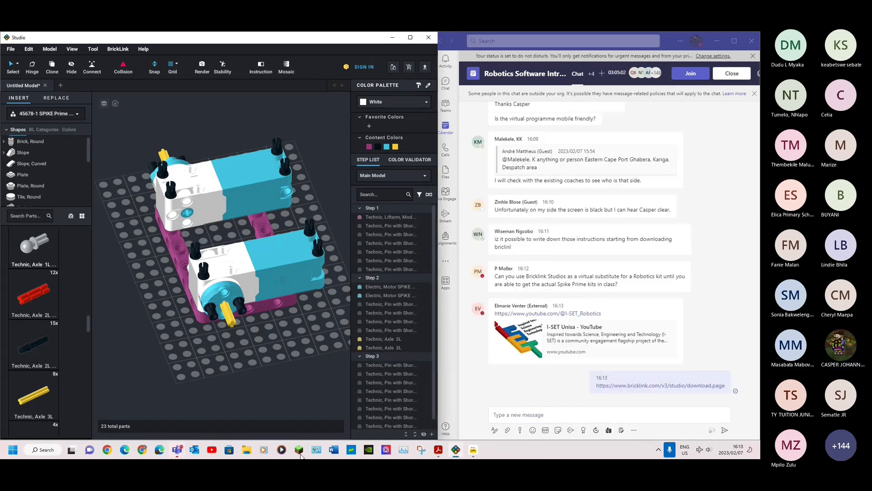
{"action": "left_click", "coordinate": [473, 449]}
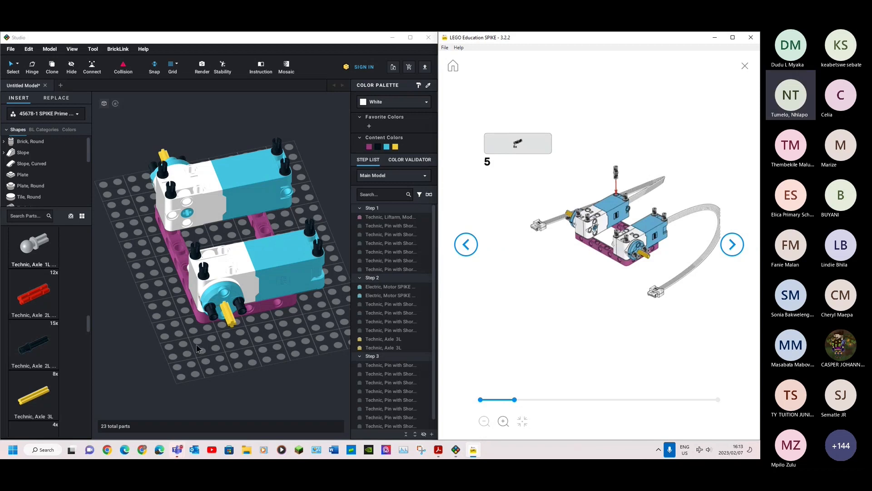
{"action": "right_click_drag", "start_coordinate": [196, 344], "coordinate": [224, 341]}
{"action": "left_click", "coordinate": [735, 247]}
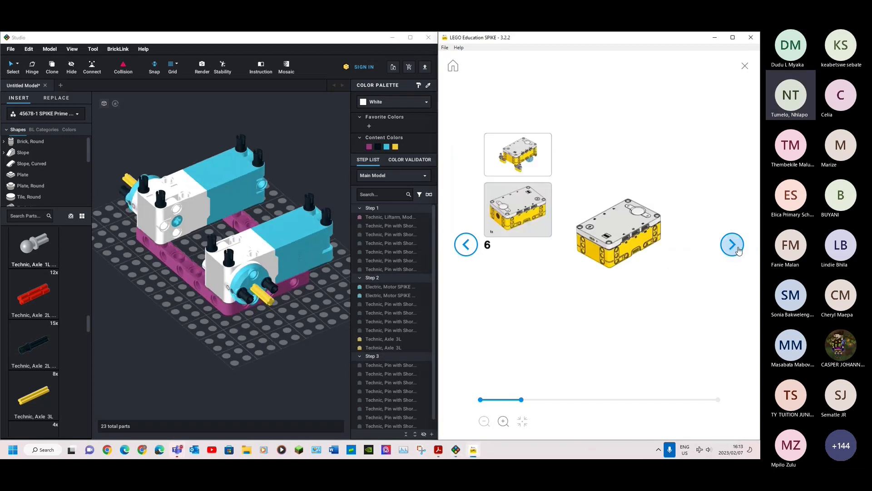
{"action": "left_click", "coordinate": [737, 249]}
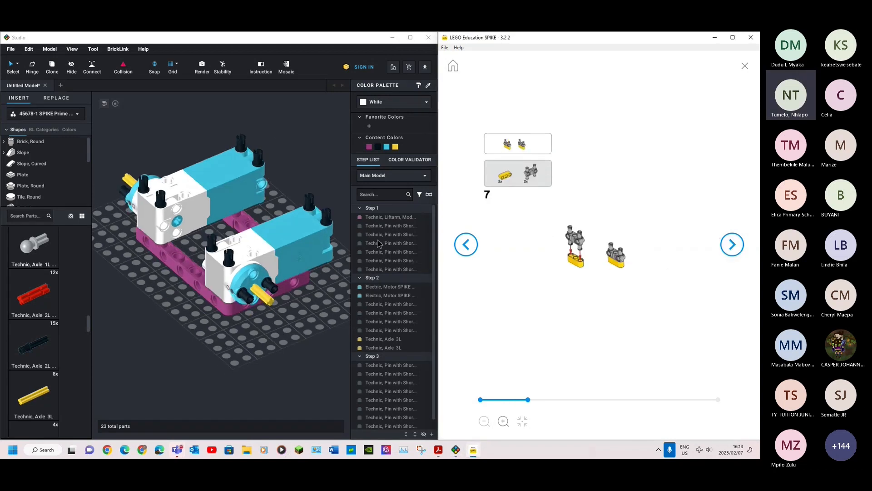
{"action": "left_click", "coordinate": [465, 246]}
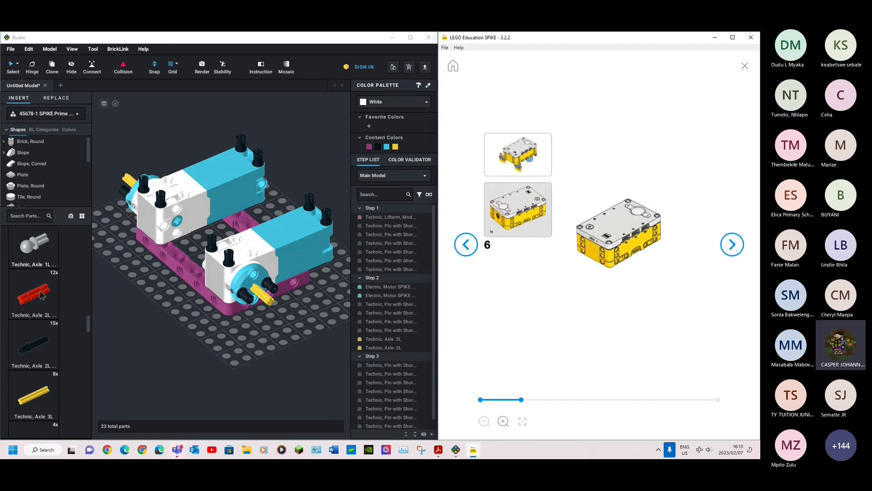
Find the Electric parts category and insert the SPIKE Electric Hub Large on the baseplate beside the motor assembly.
{"action": "left_click", "coordinate": [89, 329]}
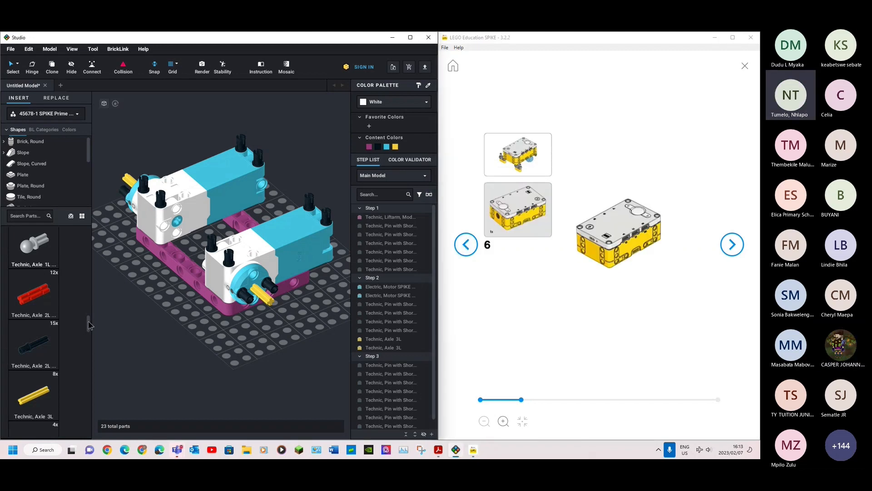
{"action": "scroll", "coordinate": [88, 325], "scroll_direction": "down", "scroll_amount": 5}
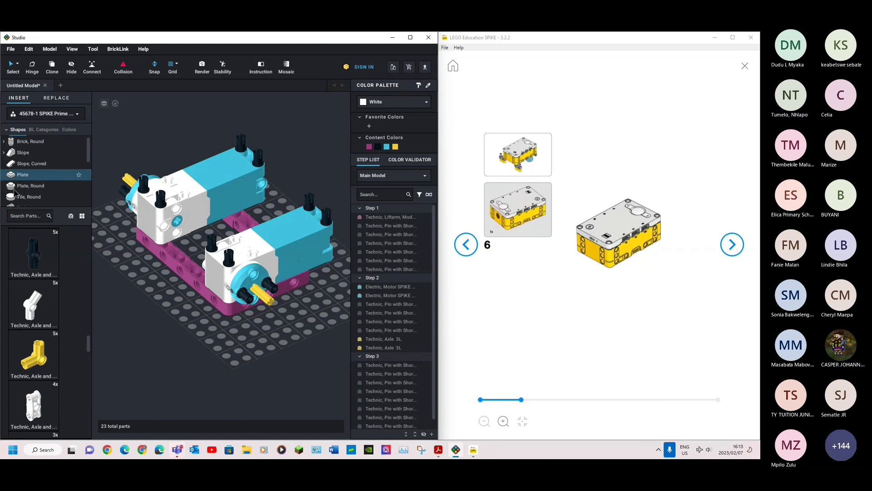
{"action": "scroll", "coordinate": [57, 290], "scroll_direction": "down", "scroll_amount": 3}
{"action": "scroll", "coordinate": [29, 203], "scroll_direction": "down", "scroll_amount": 2}
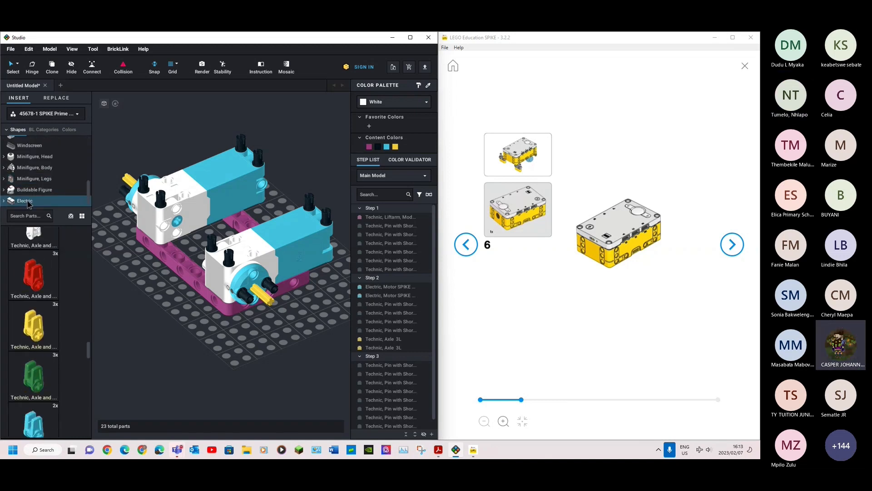
{"action": "left_click", "coordinate": [28, 201]}
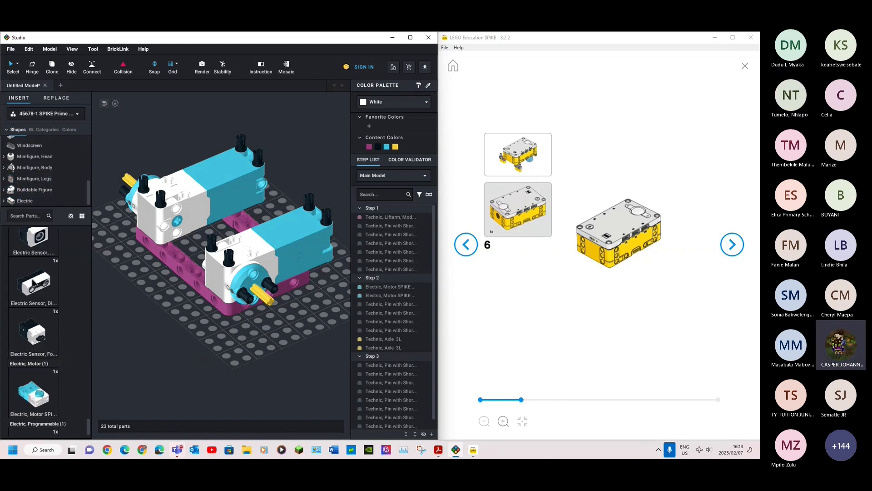
{"action": "left_click_drag", "start_coordinate": [48, 405], "coordinate": [130, 332]}
{"action": "scroll", "coordinate": [87, 360], "scroll_direction": "down", "scroll_amount": 2}
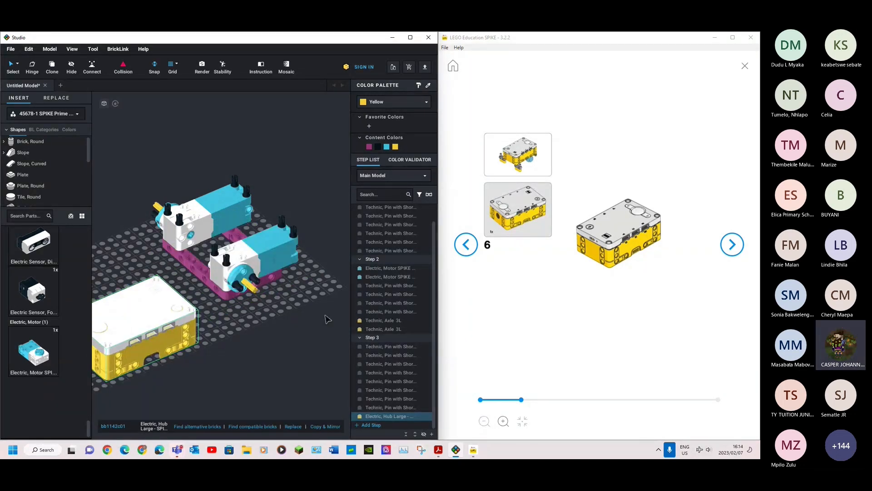
Advance the instructions to step 7 and move the whole motor assembly away from the large hub.
{"action": "left_click", "coordinate": [736, 248]}
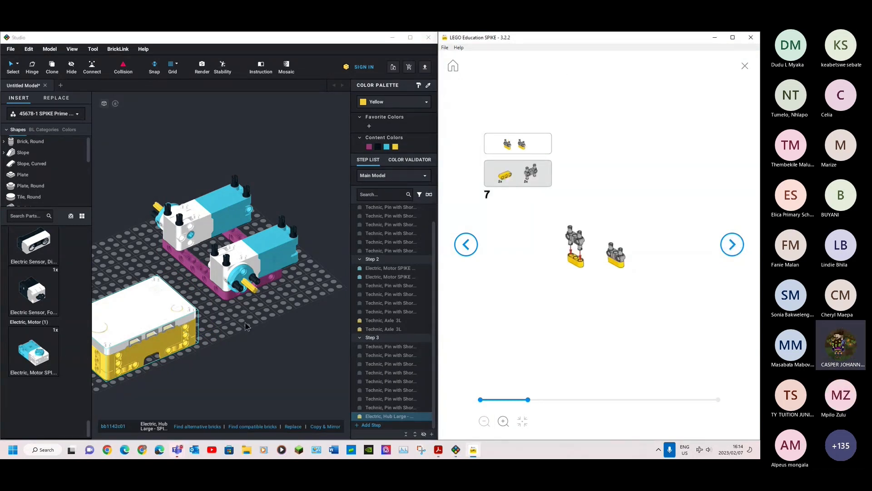
{"action": "right_click_drag", "start_coordinate": [179, 248], "coordinate": [263, 353]}
{"action": "left_click_drag", "start_coordinate": [170, 137], "coordinate": [284, 305]}
{"action": "left_click_drag", "start_coordinate": [224, 272], "coordinate": [331, 140]}
{"action": "right_click_drag", "start_coordinate": [241, 276], "coordinate": [191, 213]}
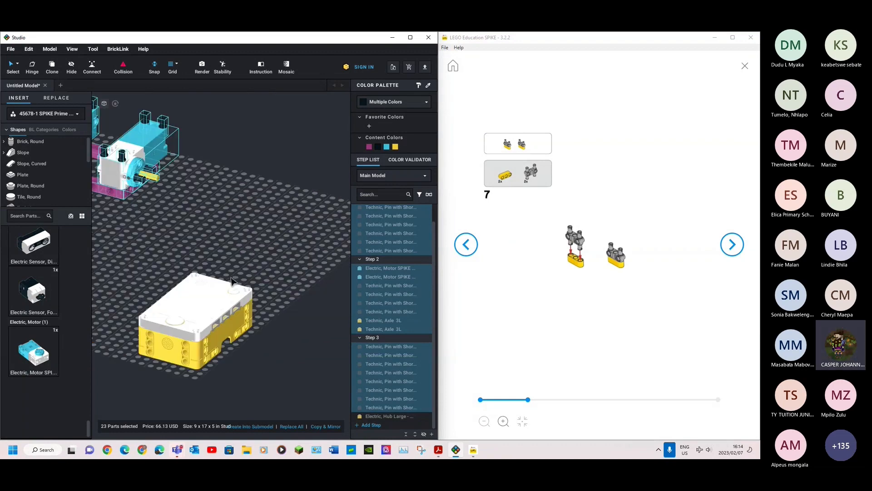
Reposition the large hub on the baseplate and rotate it upside down so its open yellow underside faces up.
{"action": "left_click_drag", "start_coordinate": [228, 318], "coordinate": [231, 295]}
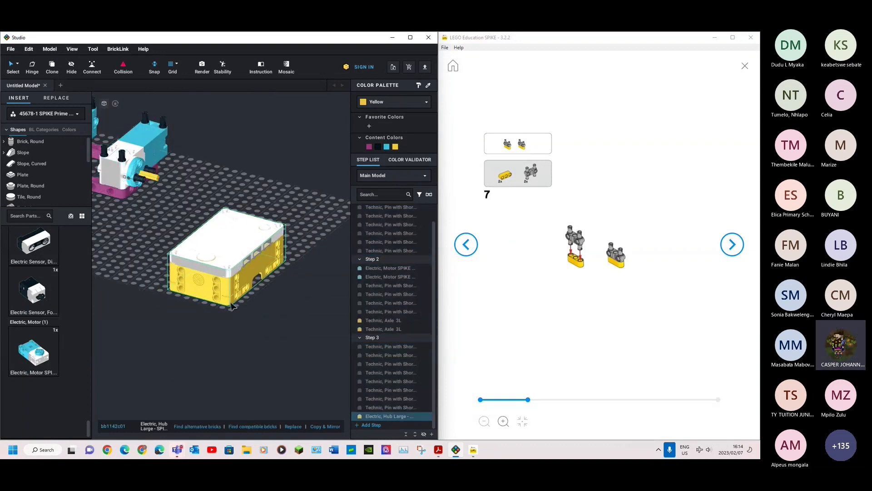
{"action": "key", "text": "Up"}
{"action": "key", "text": "Up"}
{"action": "left_click", "coordinate": [230, 336]}
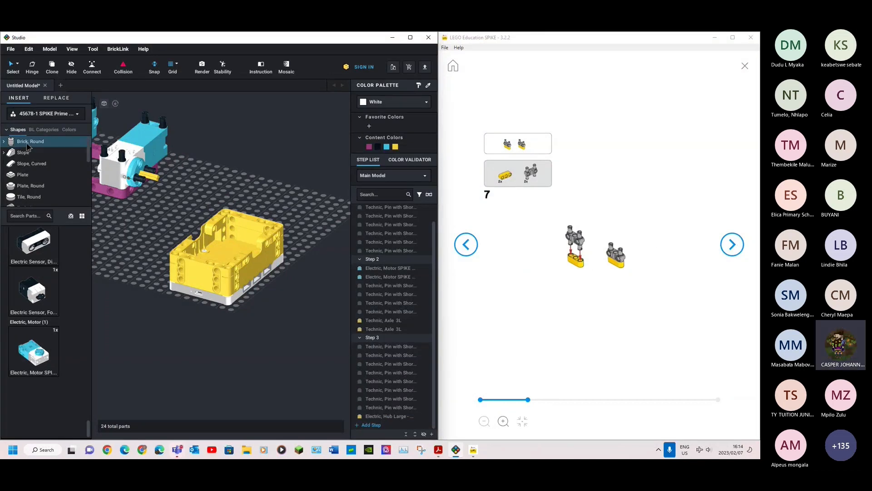
Find the light bluish gray Technic Pin Connector 48989 among the parts and insert it standing upright on the baseplate in front of the hub.
{"action": "left_click", "coordinate": [32, 164]}
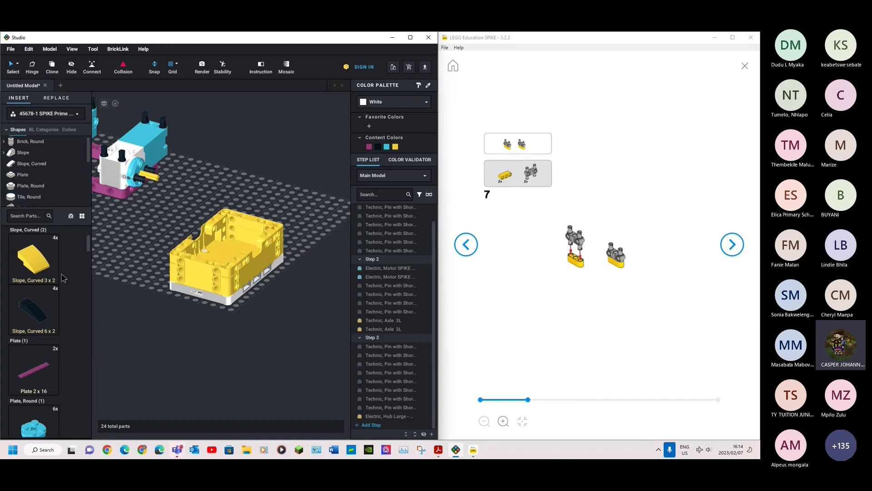
{"action": "scroll", "coordinate": [61, 282], "scroll_direction": "down", "scroll_amount": 8}
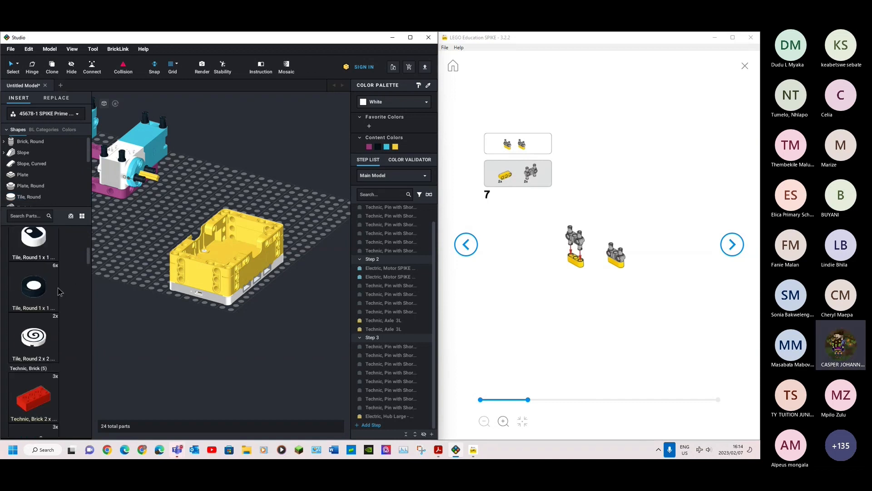
{"action": "scroll", "coordinate": [59, 293], "scroll_direction": "down", "scroll_amount": 8}
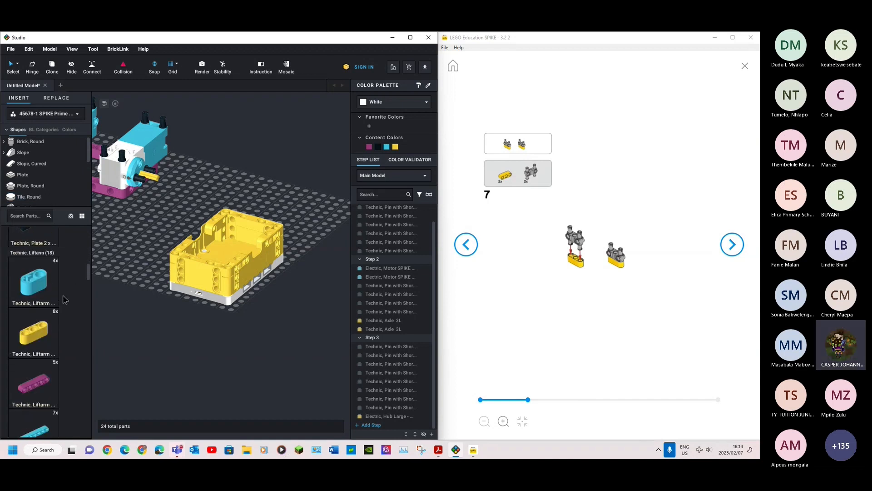
{"action": "scroll", "coordinate": [64, 294], "scroll_direction": "down", "scroll_amount": 2}
{"action": "scroll", "coordinate": [65, 293], "scroll_direction": "down", "scroll_amount": 3}
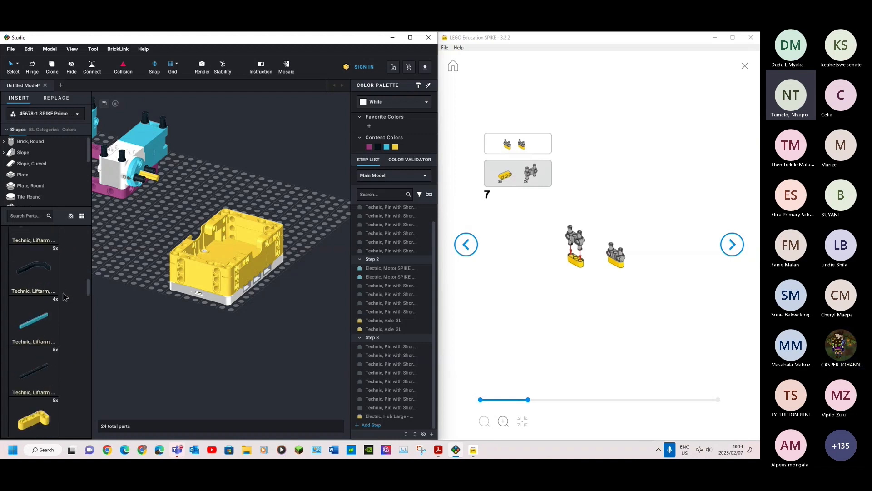
{"action": "scroll", "coordinate": [64, 296], "scroll_direction": "down", "scroll_amount": 6}
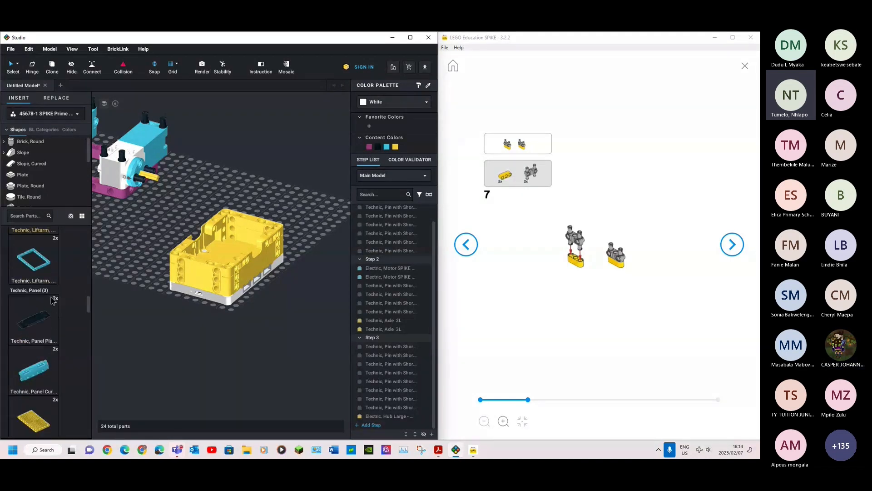
{"action": "scroll", "coordinate": [54, 301], "scroll_direction": "down", "scroll_amount": 8}
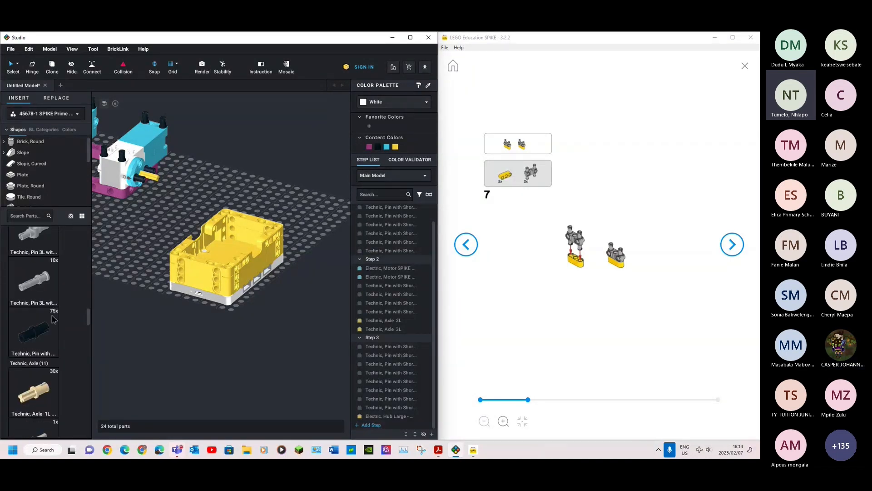
{"action": "scroll", "coordinate": [53, 319], "scroll_direction": "down", "scroll_amount": 5}
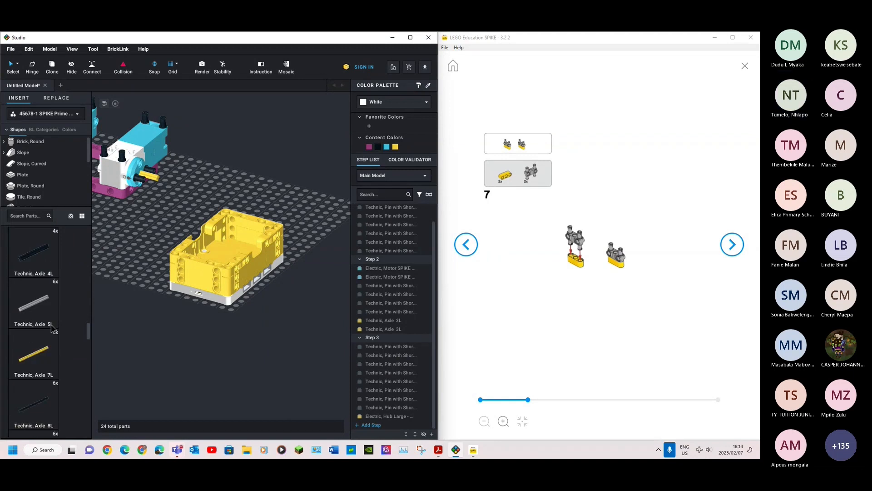
{"action": "scroll", "coordinate": [51, 328], "scroll_direction": "down", "scroll_amount": 6}
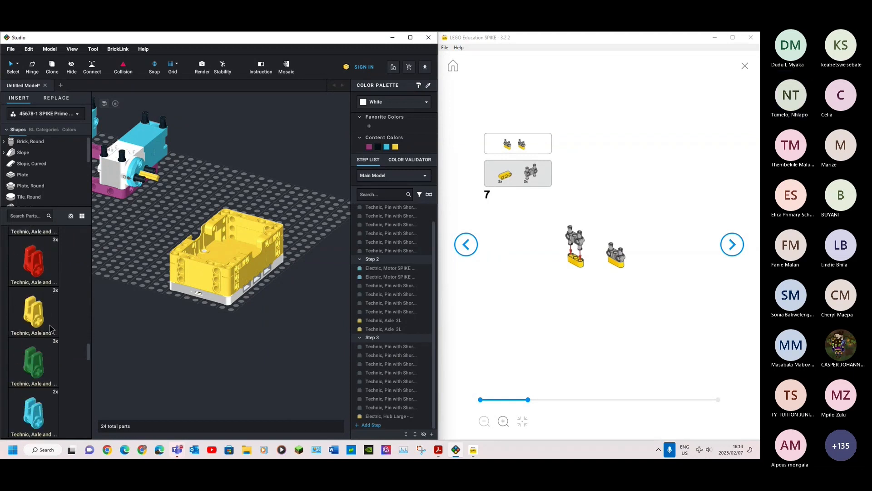
{"action": "scroll", "coordinate": [51, 328], "scroll_direction": "down", "scroll_amount": 5}
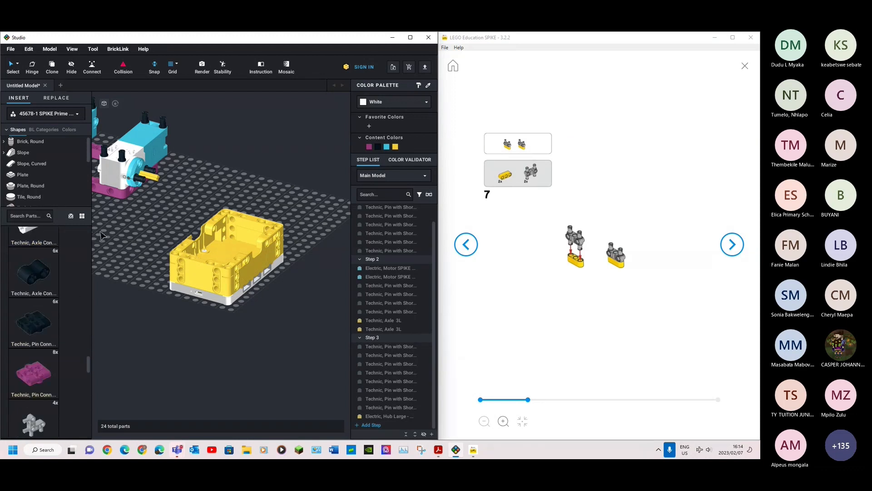
{"action": "left_click", "coordinate": [82, 216]}
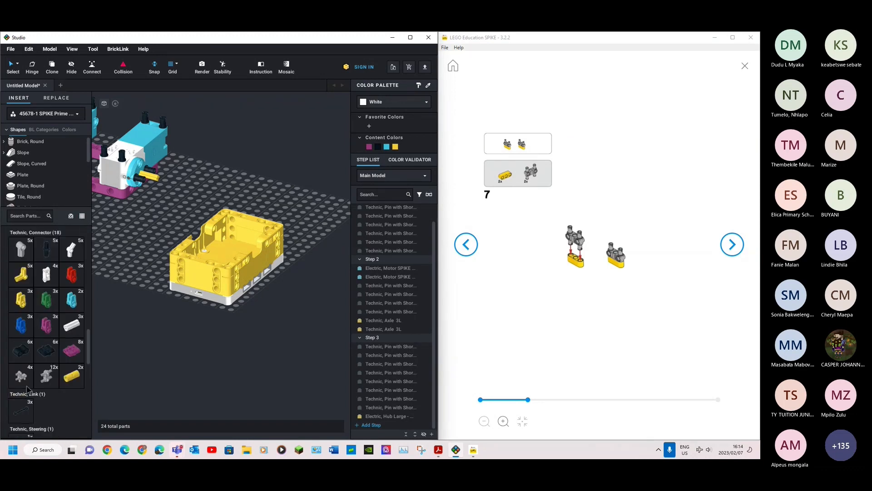
{"action": "left_click_drag", "start_coordinate": [52, 380], "coordinate": [198, 362]}
{"action": "key", "text": "Up"}
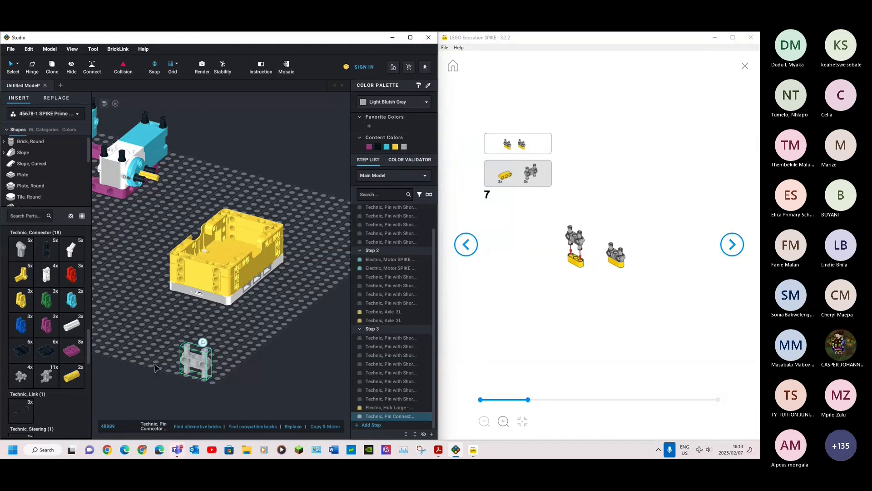
Find the yellow three-hole Technic Liftarm Thick and fit it onto the upper pins of the gray pin connector.
{"action": "scroll", "coordinate": [65, 340], "scroll_direction": "down", "scroll_amount": 10}
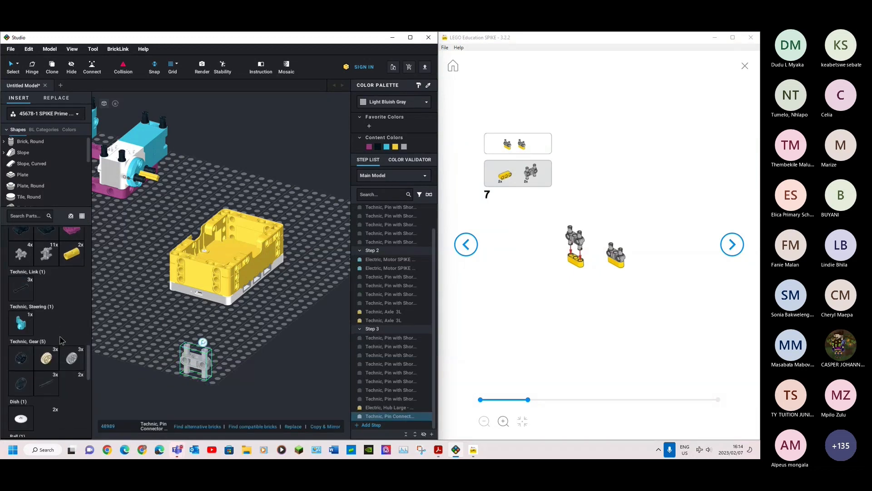
{"action": "scroll", "coordinate": [57, 358], "scroll_direction": "up", "scroll_amount": 8}
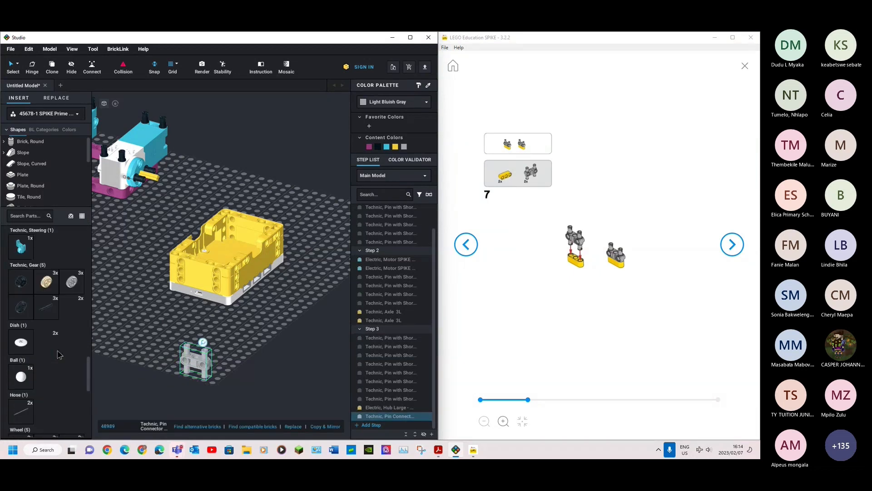
{"action": "scroll", "coordinate": [58, 354], "scroll_direction": "up", "scroll_amount": 5}
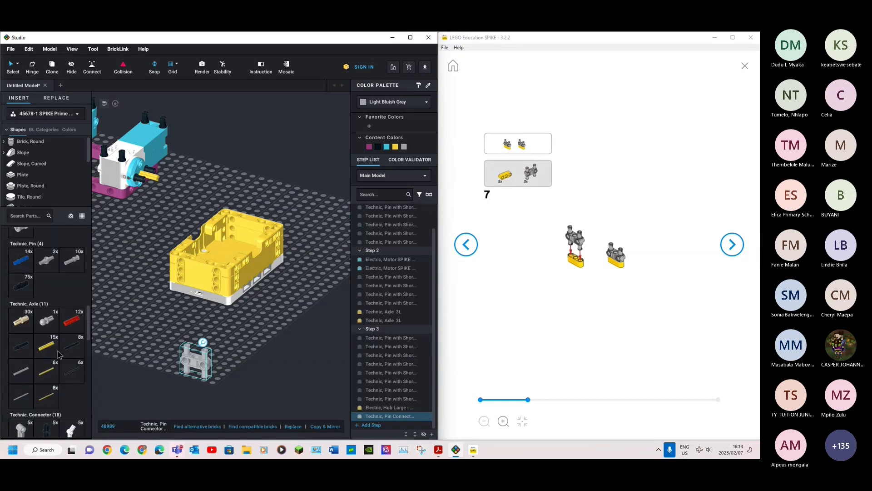
{"action": "scroll", "coordinate": [58, 354], "scroll_direction": "up", "scroll_amount": 4}
{"action": "left_click", "coordinate": [46, 260]}
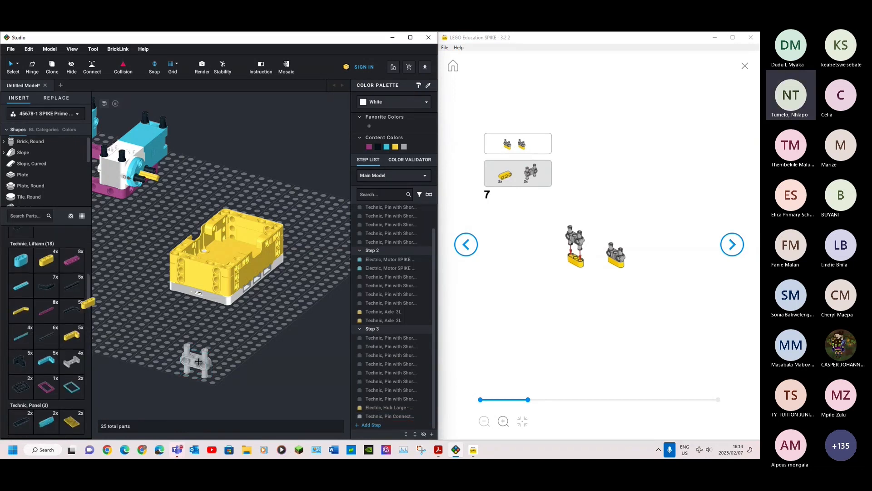
{"action": "left_click", "coordinate": [196, 351]}
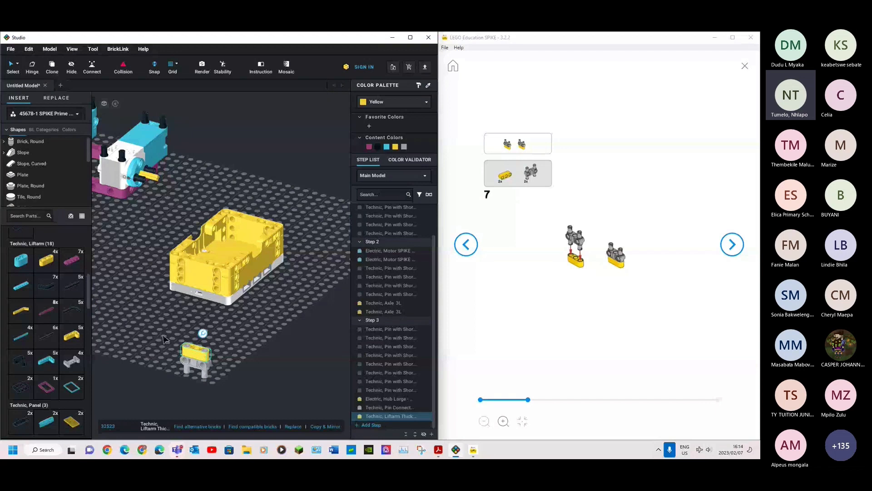
Advance the instructions to step 8 and attach a copy of the connector-and-liftarm assembly to one front corner of the large hub.
{"action": "left_click_drag", "start_coordinate": [163, 338], "coordinate": [218, 376]}
{"action": "left_click", "coordinate": [732, 245]}
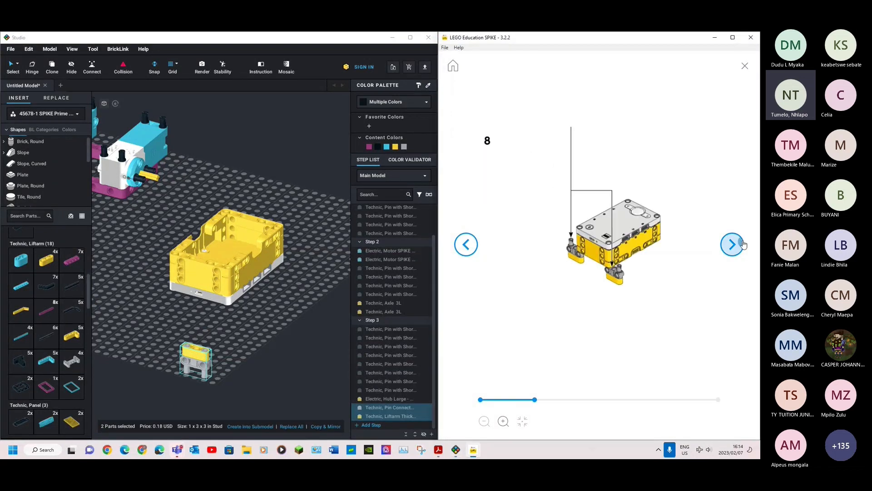
{"action": "left_click", "coordinate": [219, 365]}
{"action": "left_click_drag", "start_coordinate": [172, 334], "coordinate": [228, 401]}
{"action": "key", "text": "ctrl+c"}
{"action": "key", "text": "ctrl+v"}
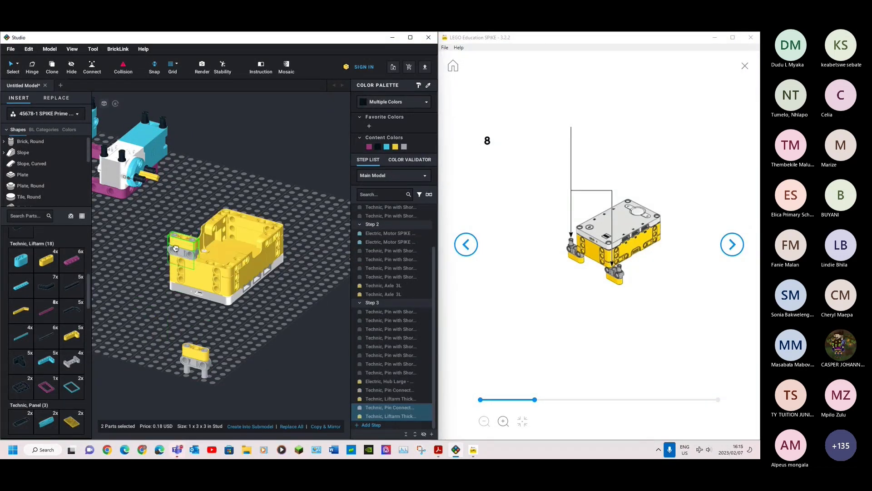
{"action": "left_click", "coordinate": [166, 251]}
Attach the original connector-and-liftarm assembly to the hub's opposite front corner and advance the instructions to step 9.
{"action": "left_click_drag", "start_coordinate": [164, 343], "coordinate": [242, 266]}
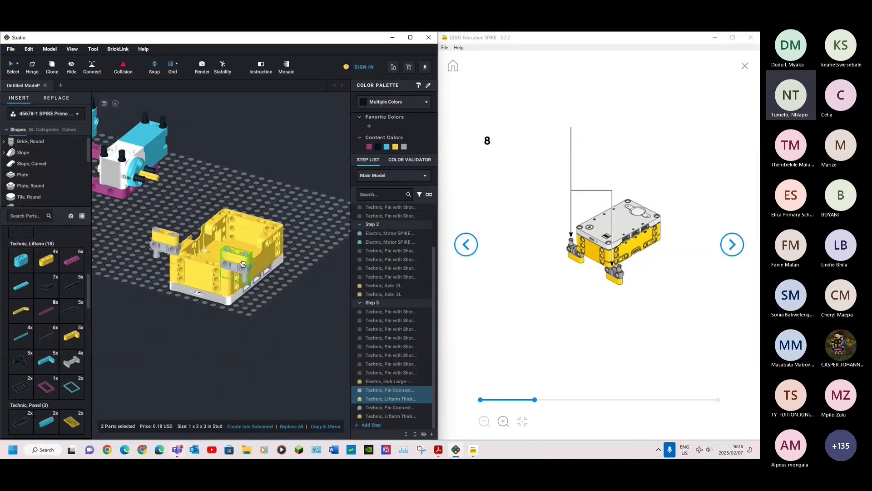
{"action": "left_click", "coordinate": [249, 371]}
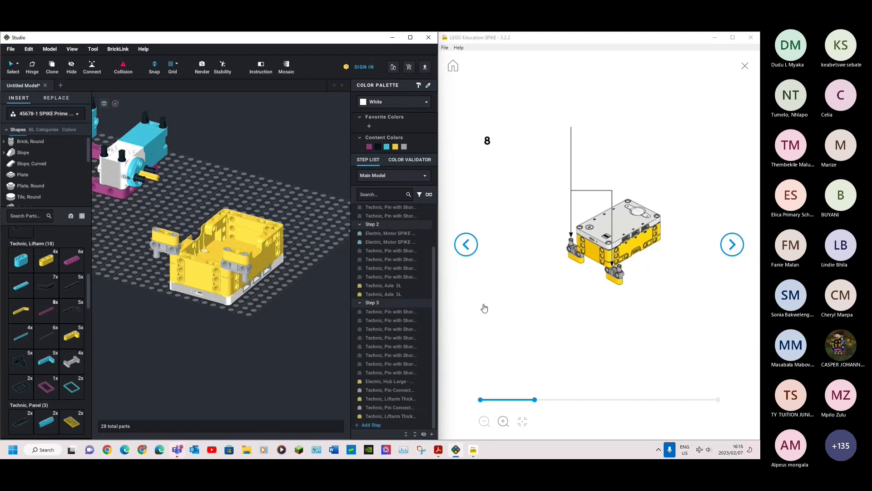
{"action": "left_click", "coordinate": [732, 244]}
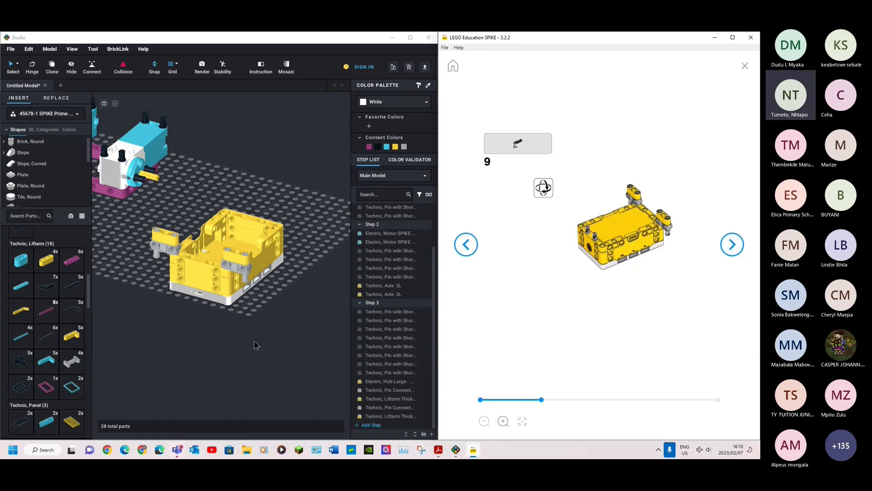
Copy the two black pins on top of the motor and place the copies in the hub's upper rim at the far end.
{"action": "left_click", "coordinate": [115, 155]}
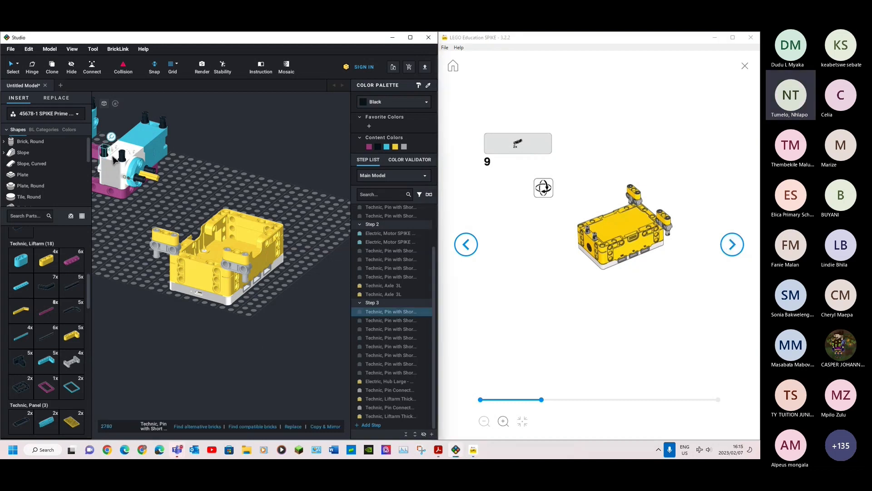
{"action": "left_click", "coordinate": [120, 156], "text": "ctrl"}
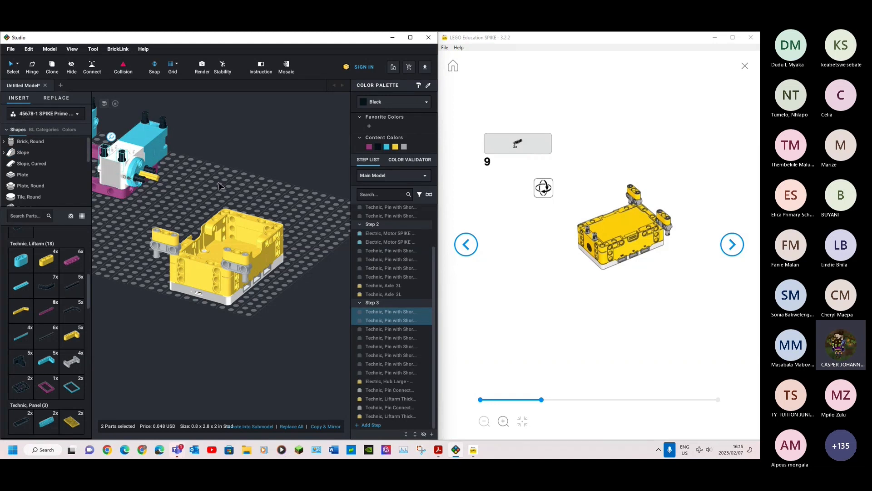
{"action": "key", "text": "ctrl+v"}
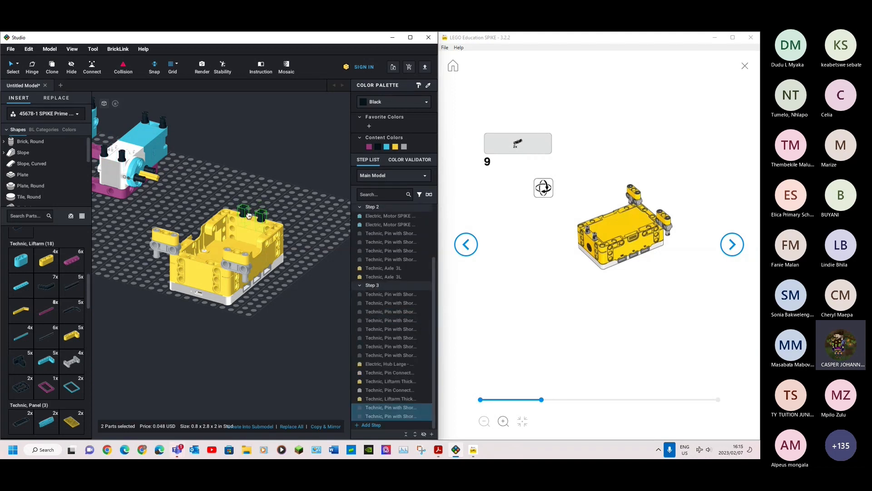
{"action": "left_click", "coordinate": [248, 216]}
{"action": "left_click", "coordinate": [260, 313]}
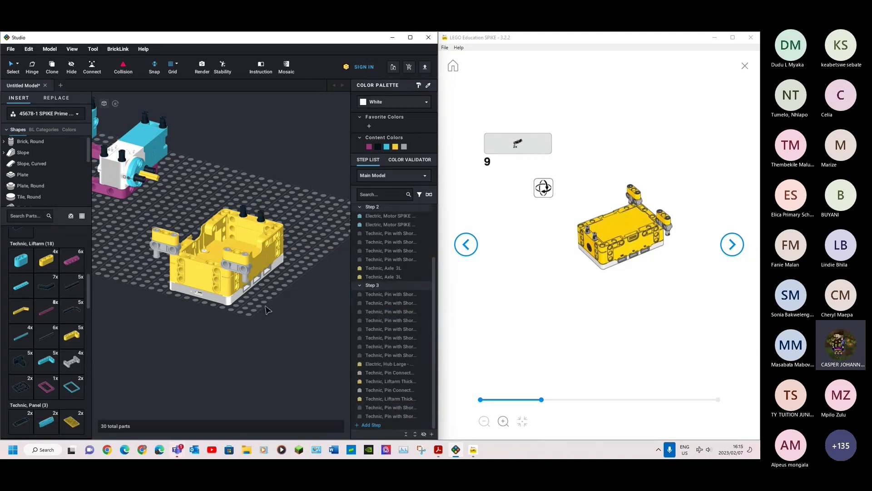
Select the whole hub assembly and advance the instructions through step 10 to step 11.
{"action": "right_click_drag", "start_coordinate": [247, 332], "coordinate": [263, 333]}
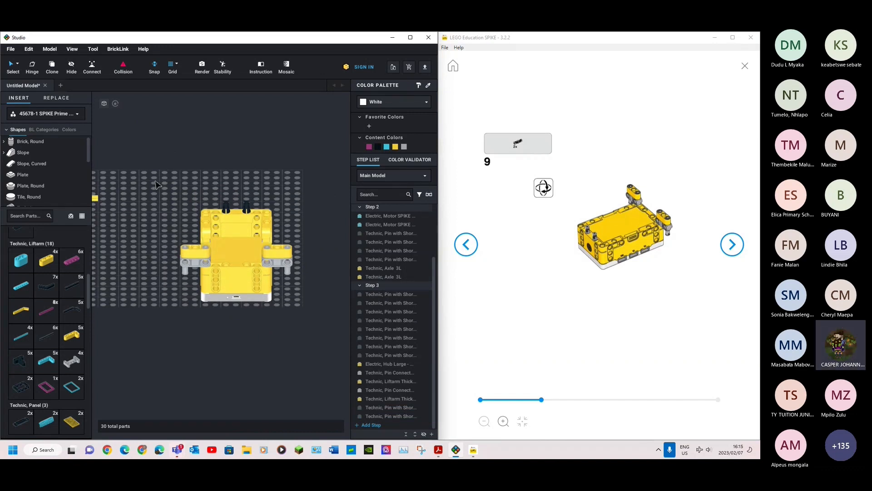
{"action": "mouse_move", "coordinate": [156, 181]}
{"action": "left_mouse_down"}
{"action": "mouse_move", "coordinate": [178, 222]}
{"action": "mouse_move", "coordinate": [285, 346]}
{"action": "mouse_move", "coordinate": [336, 353]}
{"action": "left_mouse_up"}
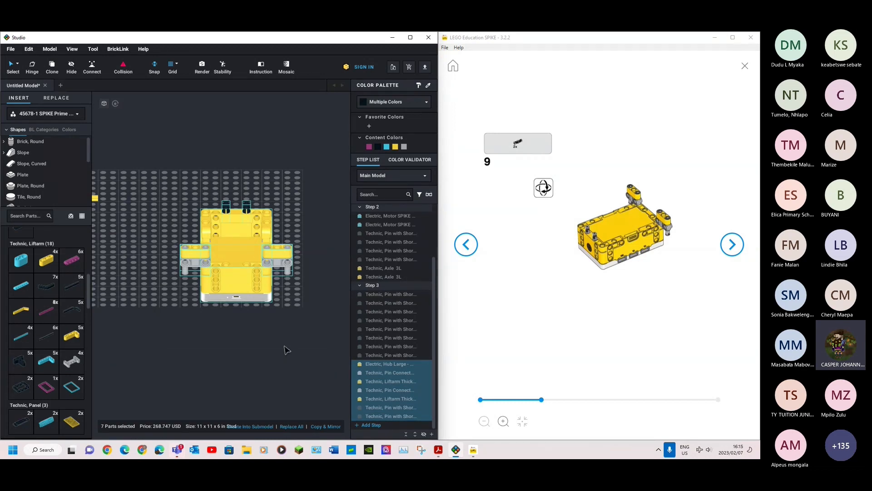
{"action": "left_click", "coordinate": [731, 252]}
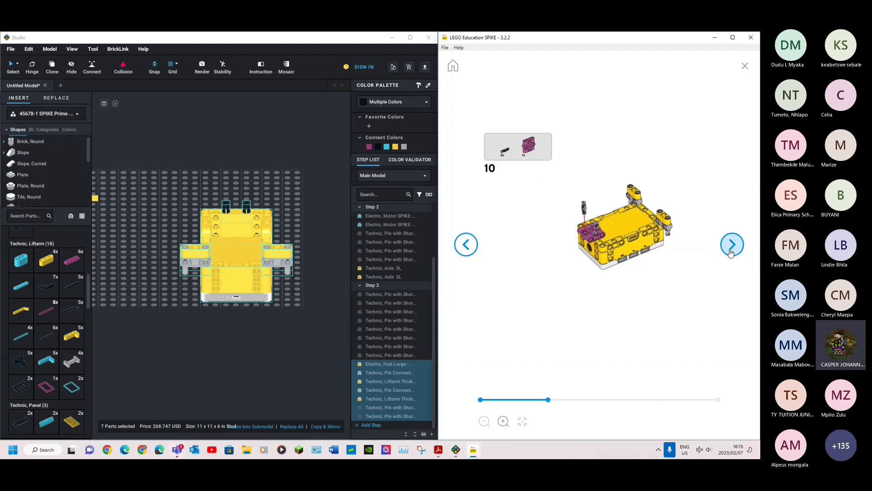
{"action": "key", "text": "Right"}
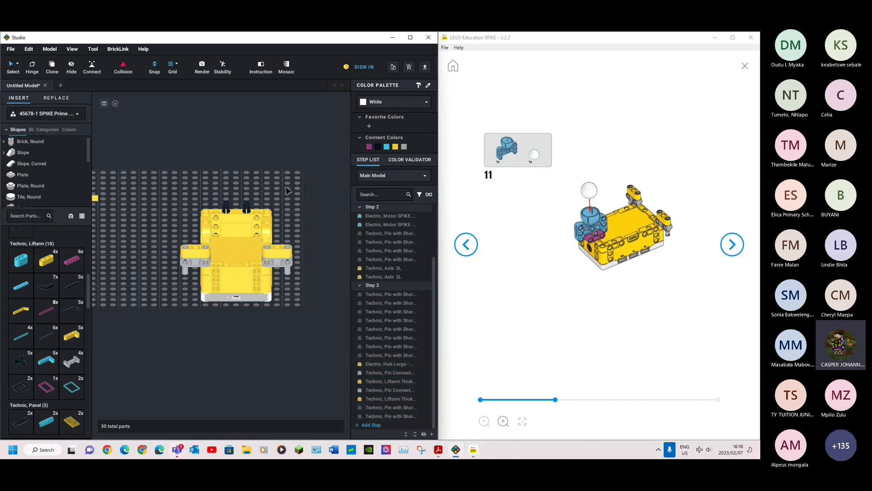
Rotate the complete seven-part hub assembly a quarter turn on the baseplate, and deselect it.
{"action": "left_click_drag", "start_coordinate": [155, 171], "coordinate": [333, 352]}
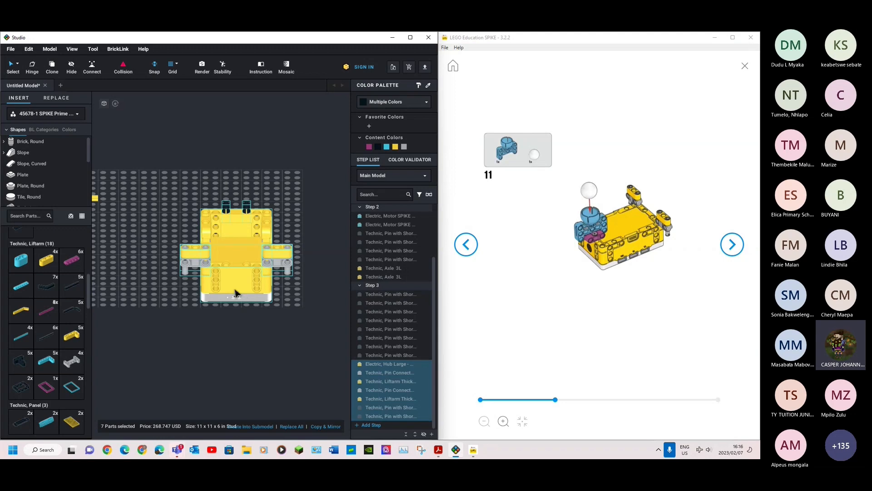
{"action": "key", "text": "Right"}
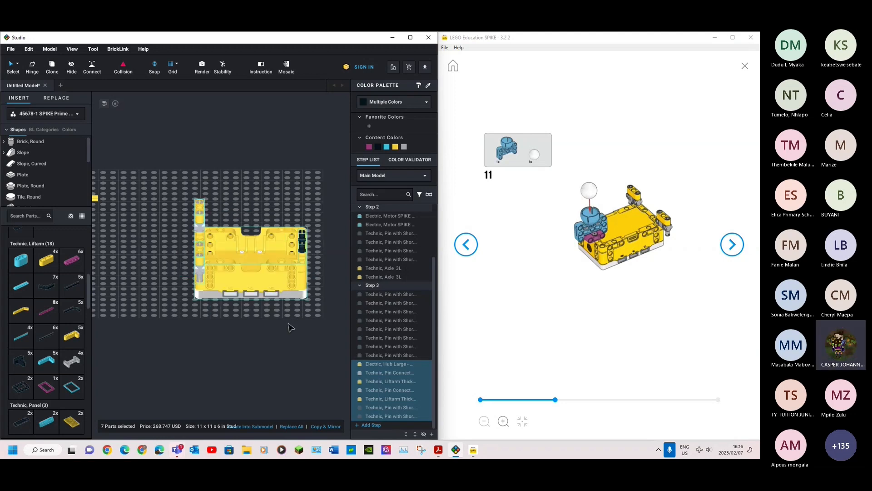
{"action": "left_click", "coordinate": [290, 322]}
{"action": "right_click_drag", "start_coordinate": [288, 320], "coordinate": [271, 325]}
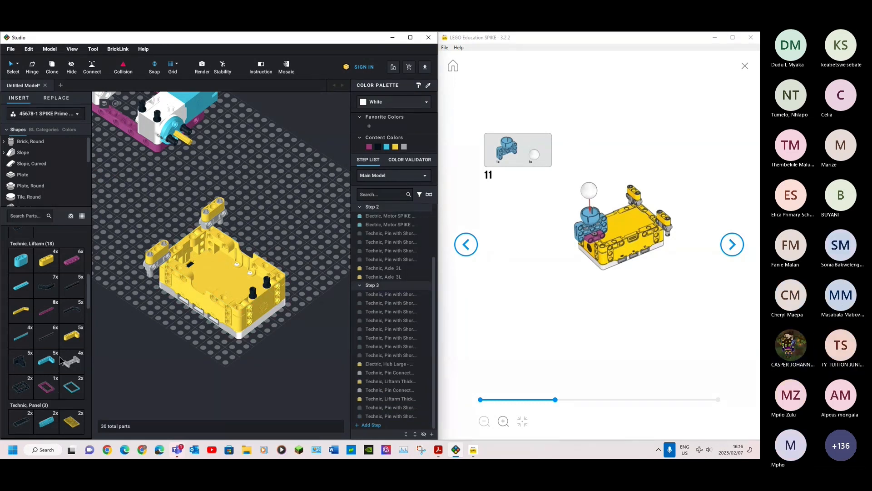
Insert the blue Technic Steering Ball part beside the hub and fit the magenta Technic Pin Connector 39793 onto the hub's two black pins.
{"action": "scroll", "coordinate": [59, 361], "scroll_direction": "down", "scroll_amount": 5}
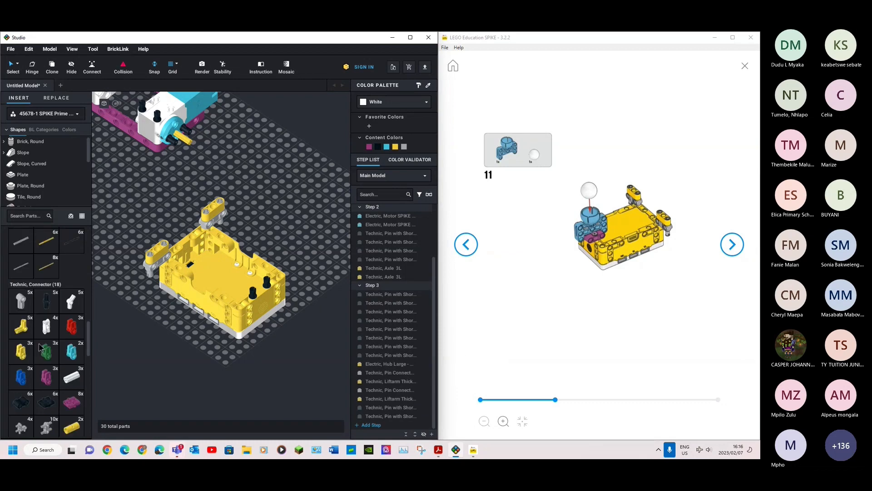
{"action": "scroll", "coordinate": [41, 347], "scroll_direction": "down", "scroll_amount": 3}
{"action": "left_click_drag", "start_coordinate": [22, 354], "coordinate": [291, 221]}
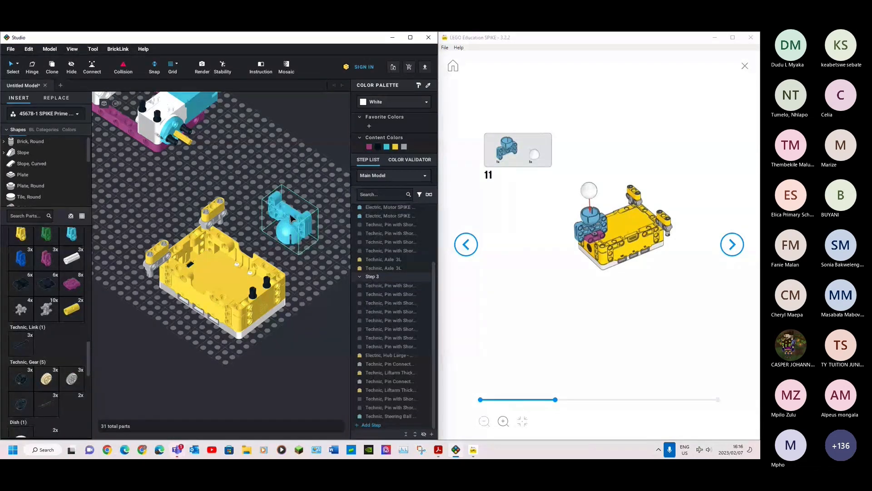
{"action": "left_click_drag", "start_coordinate": [71, 283], "coordinate": [264, 291]}
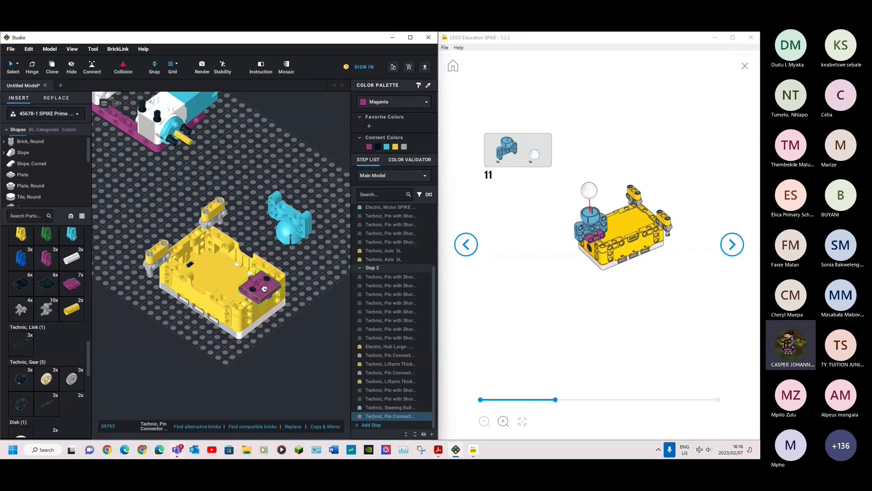
Copy the two black pins that hold the magenta connector and place the copies in the connector's free holes.
{"action": "left_click", "coordinate": [263, 291]}
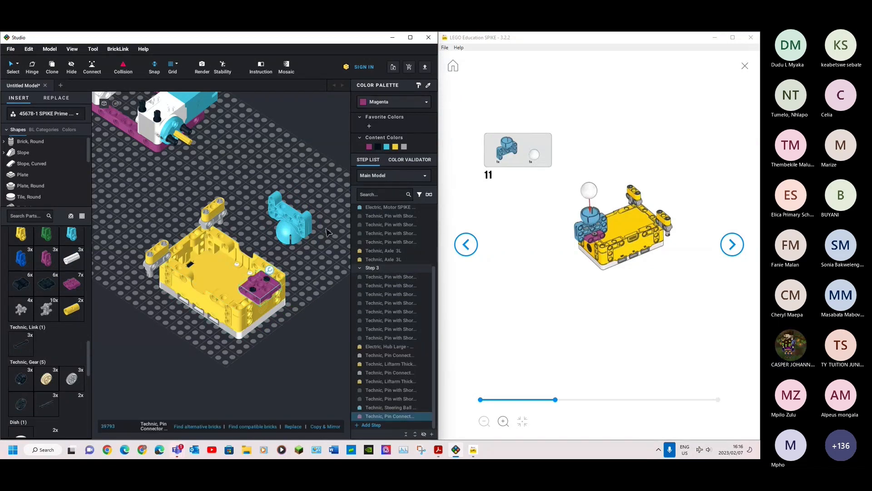
{"action": "left_click", "coordinate": [313, 239]}
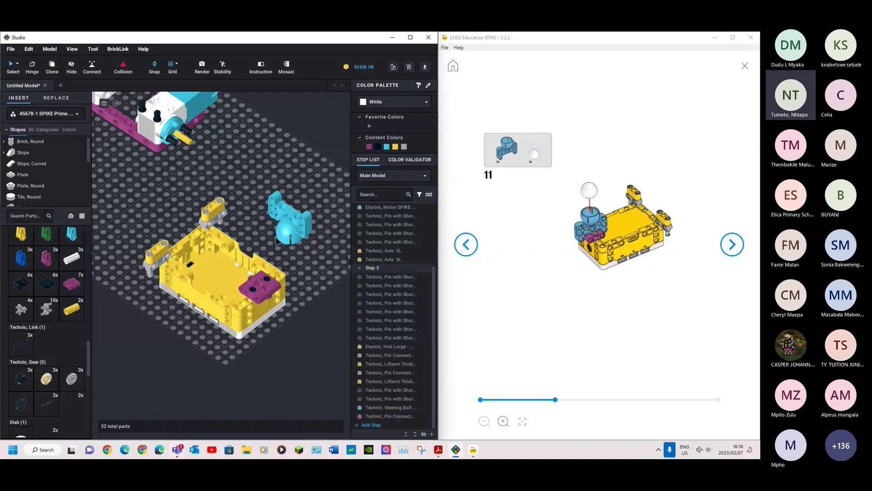
{"action": "left_click", "coordinate": [272, 281]}
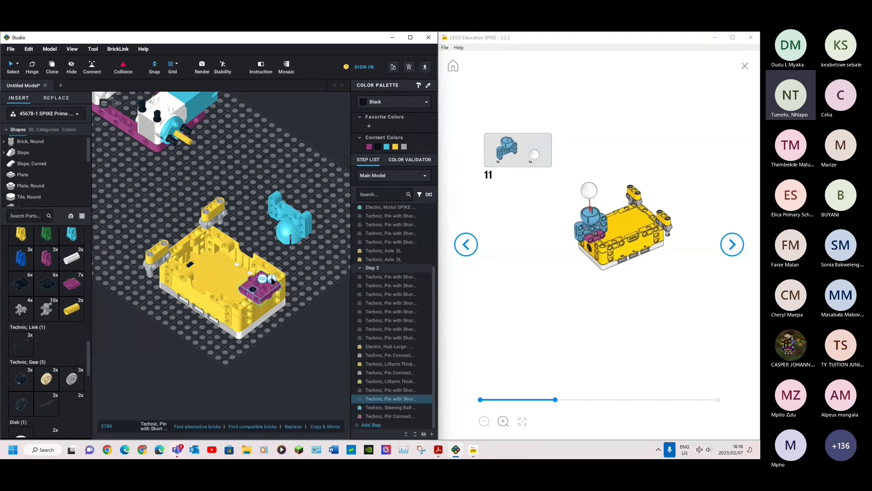
{"action": "left_click", "coordinate": [309, 267]}
{"action": "left_click", "coordinate": [267, 279]}
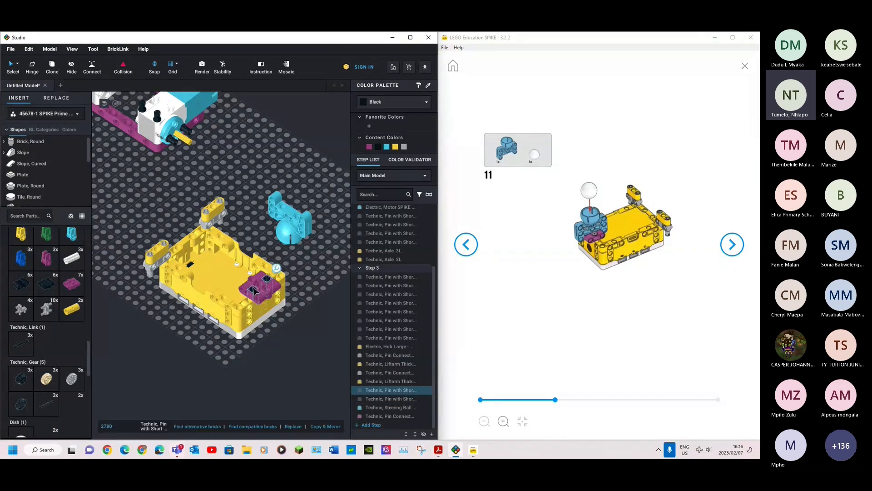
{"action": "left_click", "coordinate": [255, 291], "text": "ctrl"}
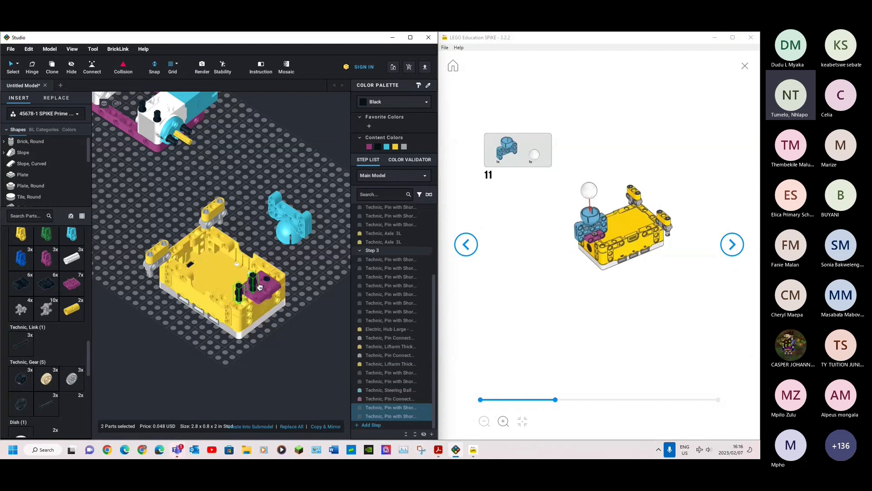
{"action": "left_click_drag", "start_coordinate": [260, 287], "coordinate": [274, 288]}
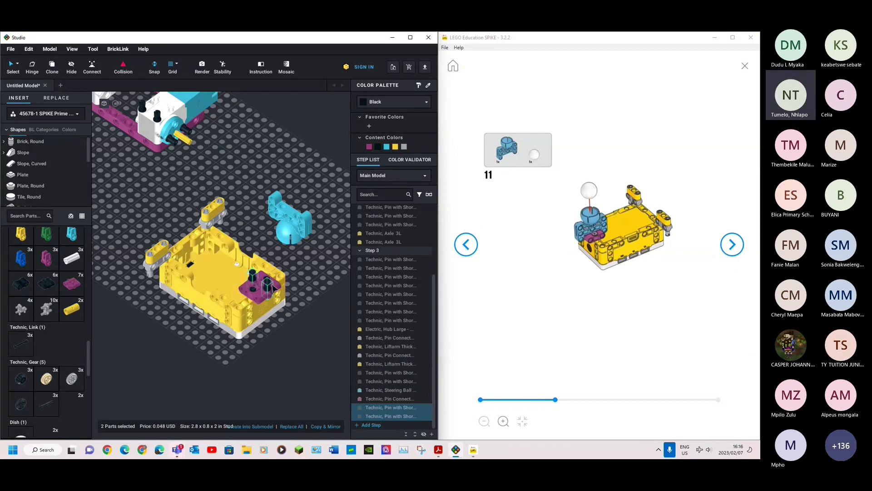
Rotate the blue Technic Steering Ball part upright with its socket facing up and fit it onto the magenta connector's new pins.
{"action": "left_click", "coordinate": [297, 227]}
{"action": "key", "text": "Up"}
{"action": "key", "text": "Up"}
{"action": "left_click_drag", "start_coordinate": [297, 226], "coordinate": [275, 279]}
{"action": "left_click", "coordinate": [291, 221]}
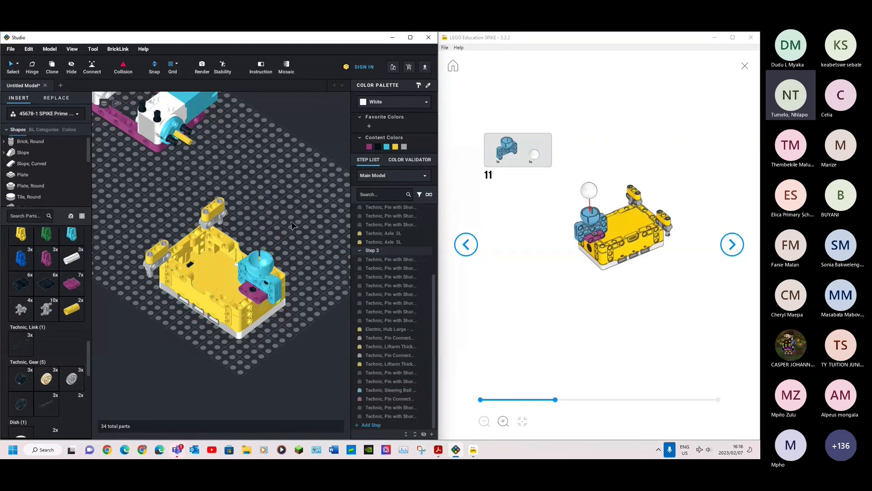
Insert the white Ball, Hard Plastic 52629 into the socket of the blue steering ball part, and deselect it.
{"action": "scroll", "coordinate": [61, 324], "scroll_direction": "down", "scroll_amount": 1}
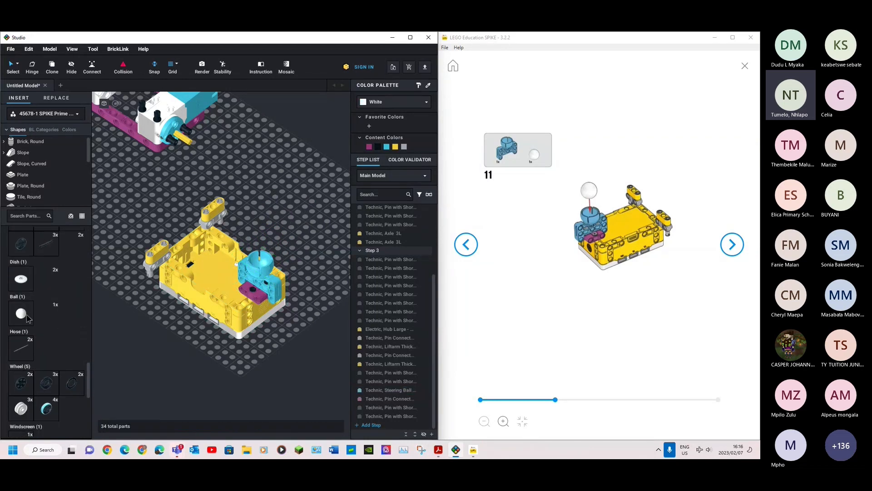
{"action": "left_click_drag", "start_coordinate": [21, 315], "coordinate": [259, 268]}
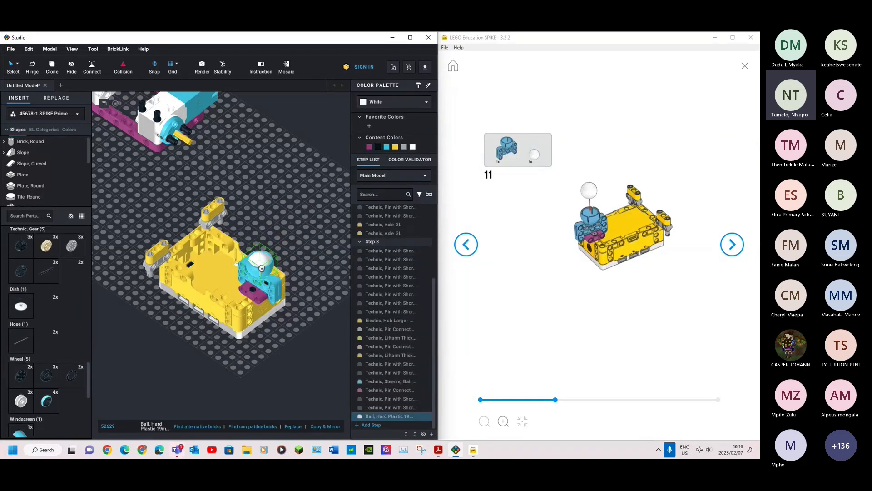
{"action": "left_click", "coordinate": [285, 217]}
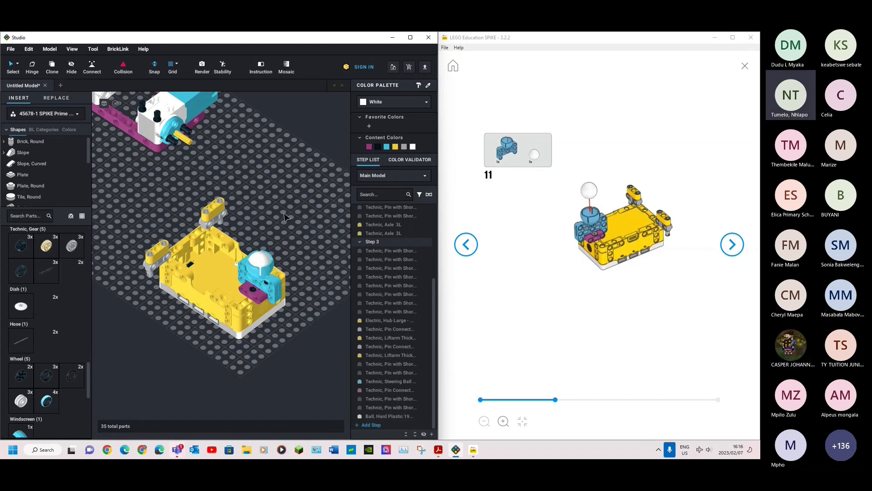
Advance the building instructions from step 11 through steps 12 and 13 to step 14.
{"action": "left_click", "coordinate": [730, 246]}
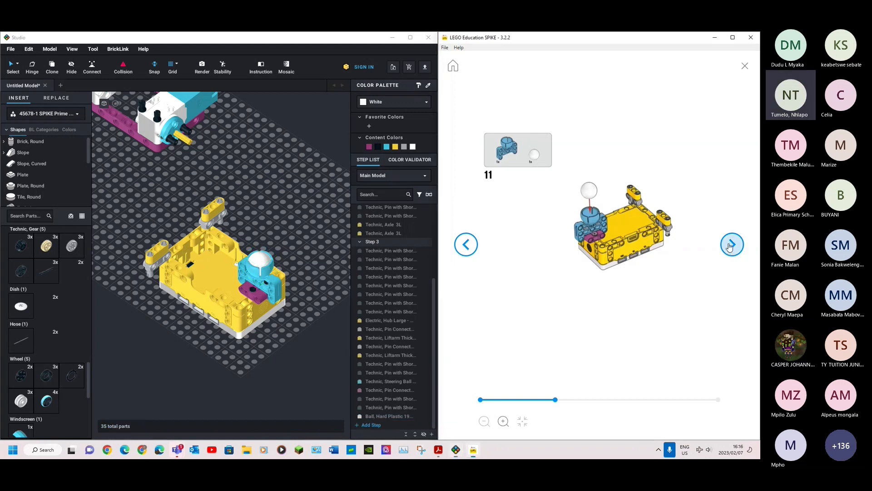
{"action": "left_click", "coordinate": [730, 246]}
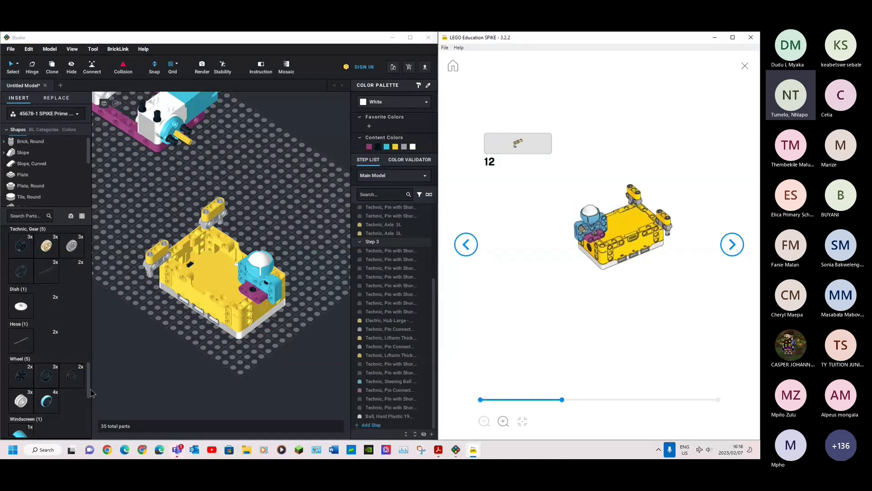
{"action": "left_click_drag", "start_coordinate": [90, 392], "coordinate": [89, 335]}
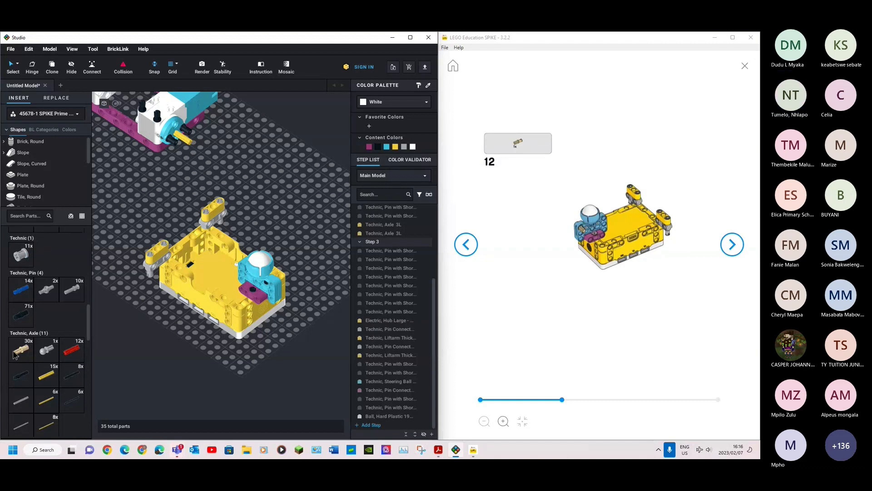
{"action": "left_click", "coordinate": [739, 248]}
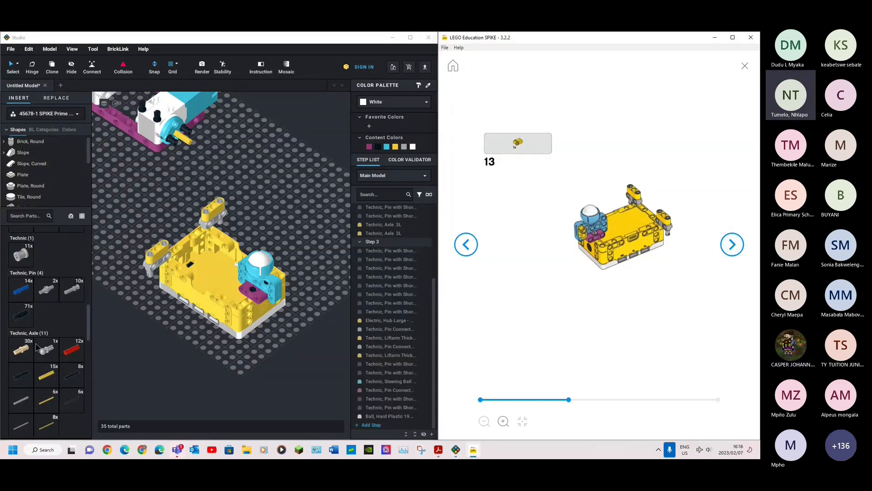
{"action": "left_click", "coordinate": [738, 243]}
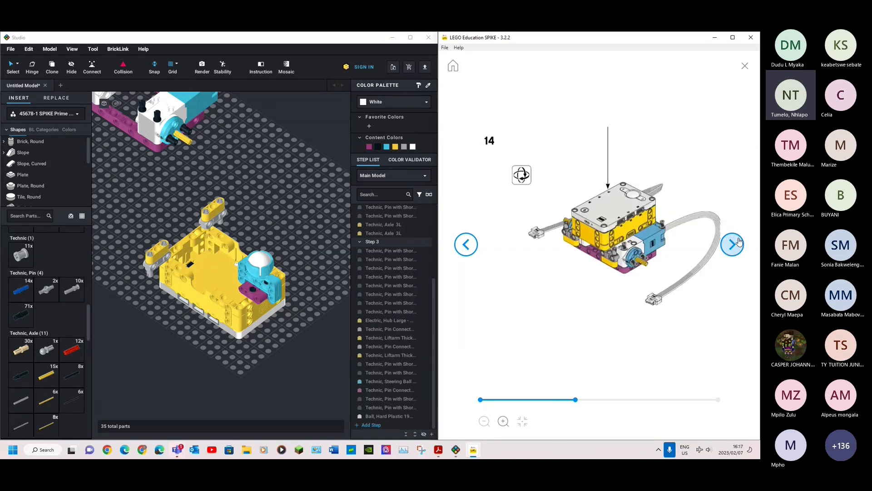
Select the complete two-motor assembly, move it across the baseplate to right beside the hub assembly, and deselect it.
{"action": "left_click", "coordinate": [226, 377]}
{"action": "scroll", "coordinate": [226, 376], "scroll_direction": "down", "scroll_amount": 2}
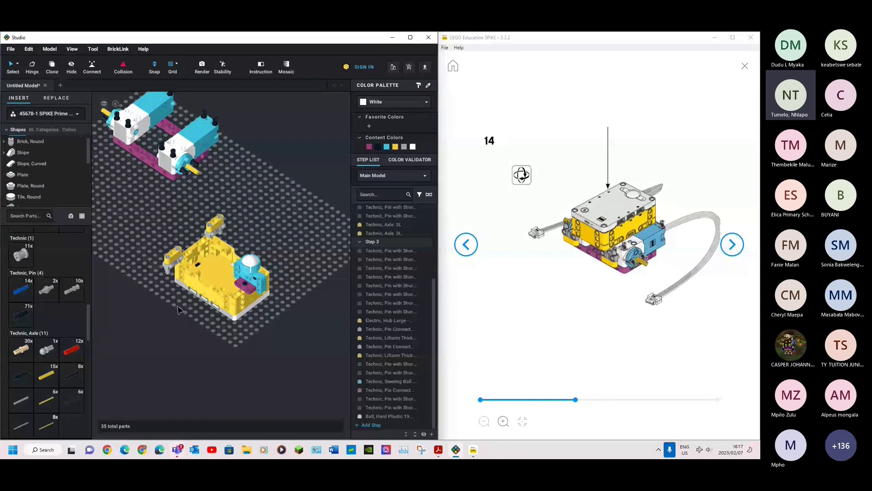
{"action": "scroll", "coordinate": [122, 255], "scroll_direction": "down", "scroll_amount": 2}
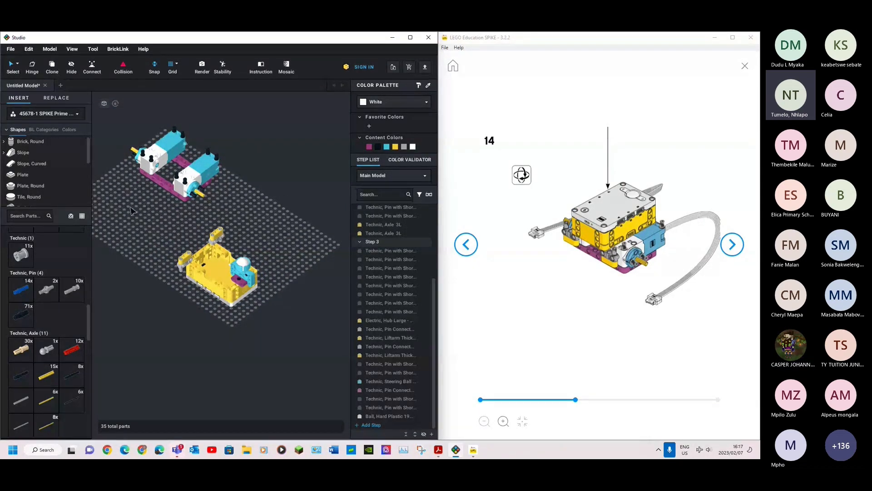
{"action": "right_click_drag", "start_coordinate": [131, 210], "coordinate": [125, 177]}
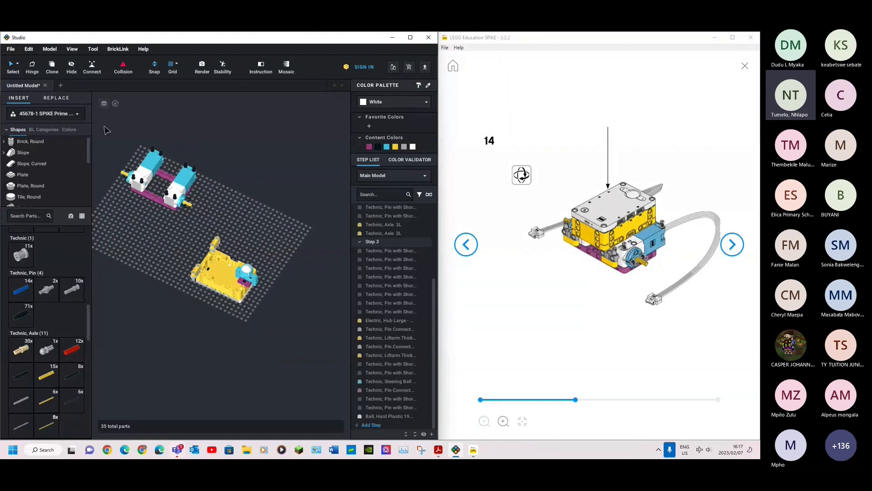
{"action": "left_click_drag", "start_coordinate": [104, 127], "coordinate": [218, 222]}
{"action": "left_click_drag", "start_coordinate": [182, 181], "coordinate": [288, 231]}
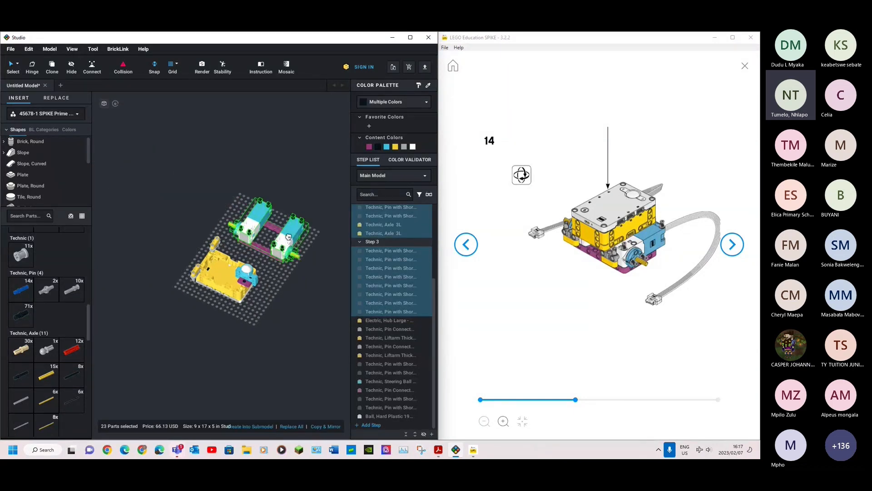
{"action": "left_click", "coordinate": [260, 318]}
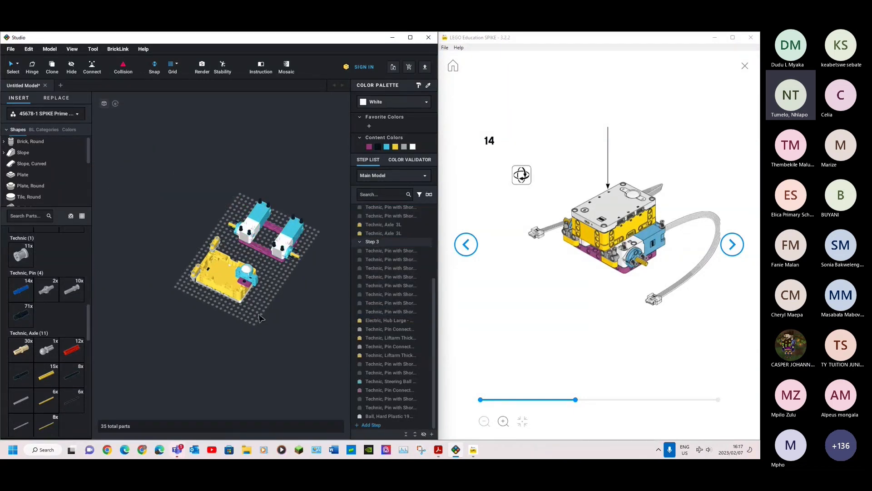
Examine the hub and motor assemblies from several angles, briefly selecting the whole hub assembly and deselecting it again.
{"action": "right_click_drag", "start_coordinate": [258, 314], "coordinate": [216, 299]}
{"action": "scroll", "coordinate": [217, 299], "scroll_direction": "up", "scroll_amount": 5}
{"action": "right_click", "coordinate": [216, 300]}
{"action": "left_click", "coordinate": [271, 276]}
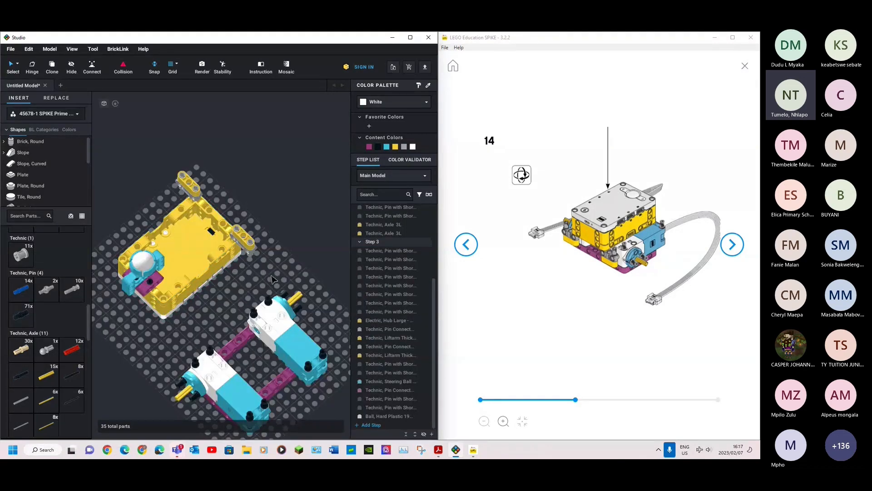
{"action": "right_click_drag", "start_coordinate": [271, 276], "coordinate": [288, 290]}
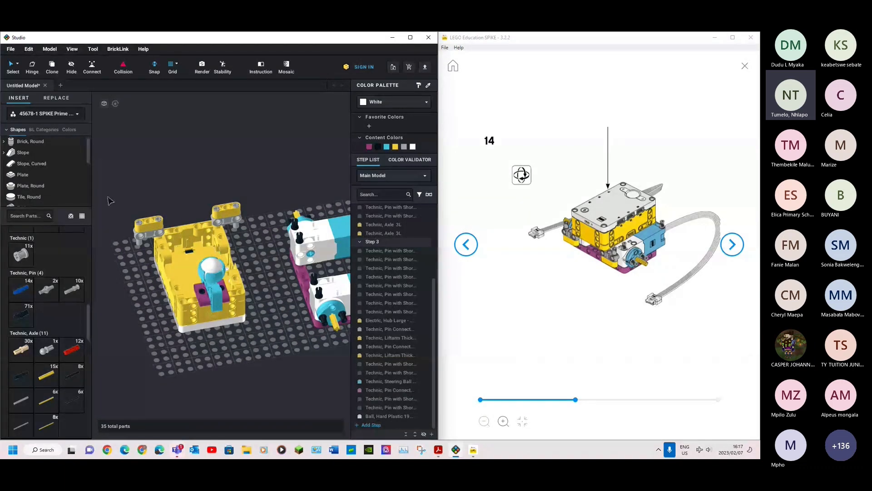
{"action": "left_click_drag", "start_coordinate": [129, 189], "coordinate": [267, 355]}
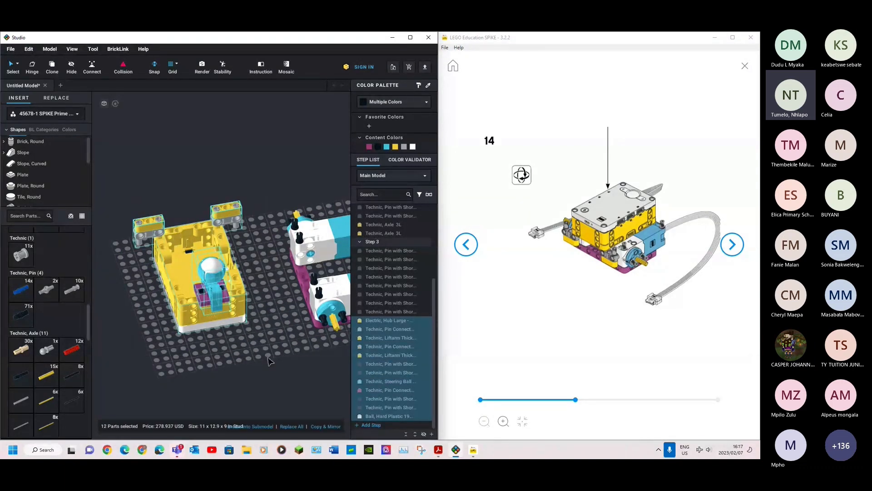
{"action": "left_click", "coordinate": [268, 353]}
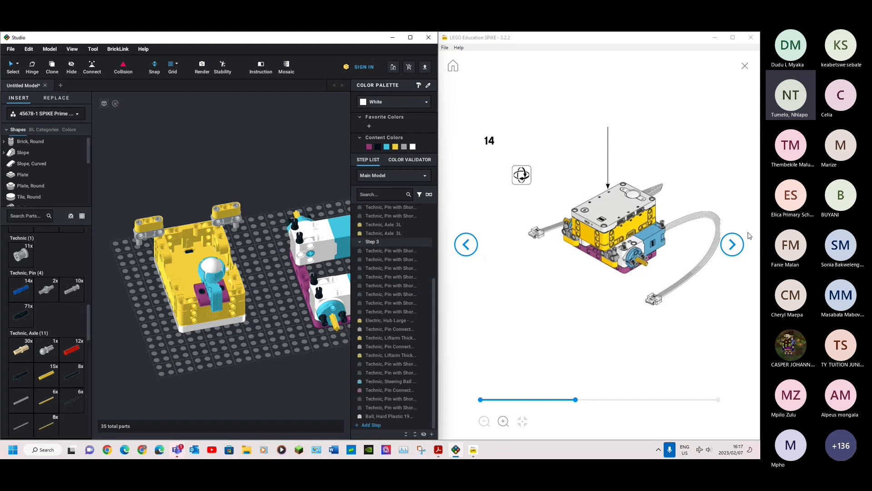
{"action": "right_click_drag", "start_coordinate": [139, 202], "coordinate": [127, 210]}
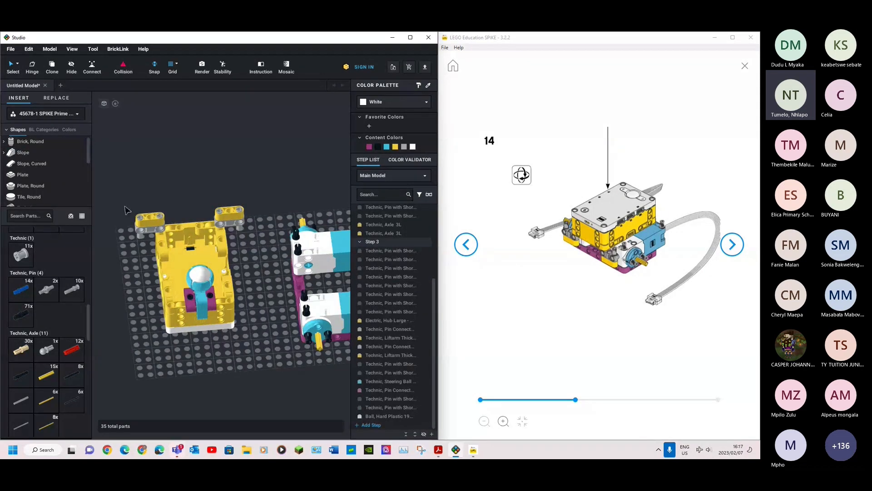
{"action": "left_click_drag", "start_coordinate": [126, 185], "coordinate": [271, 366]}
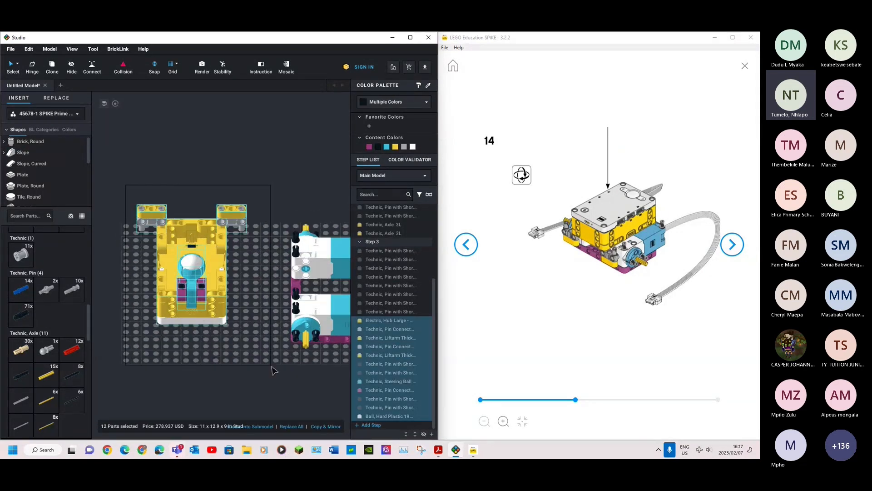
{"action": "right_click_drag", "start_coordinate": [261, 325], "coordinate": [269, 324]}
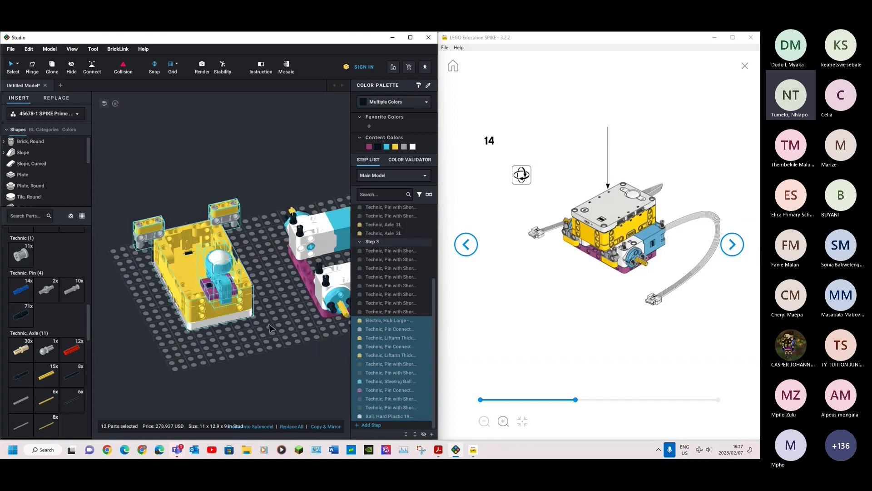
{"action": "left_click", "coordinate": [269, 327]}
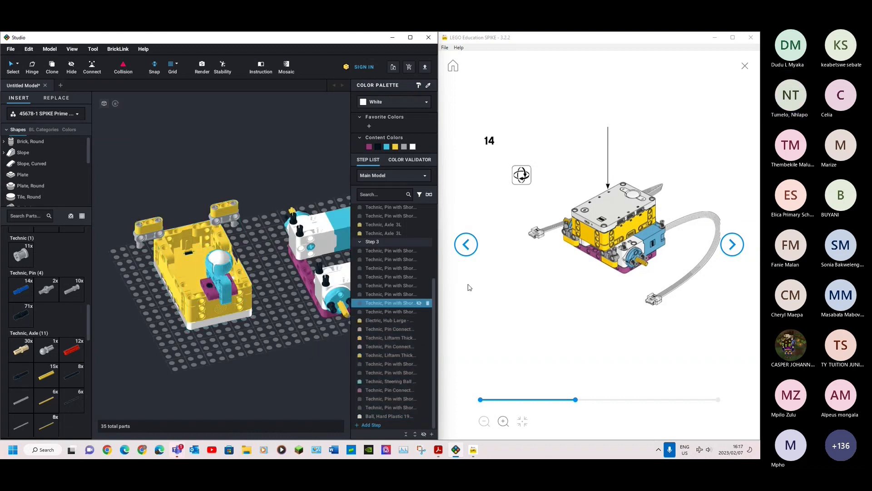
Advance the building instructions to step 15 and switch the parts palette from the SPIKE Prime set to Main.
{"action": "left_click", "coordinate": [732, 248]}
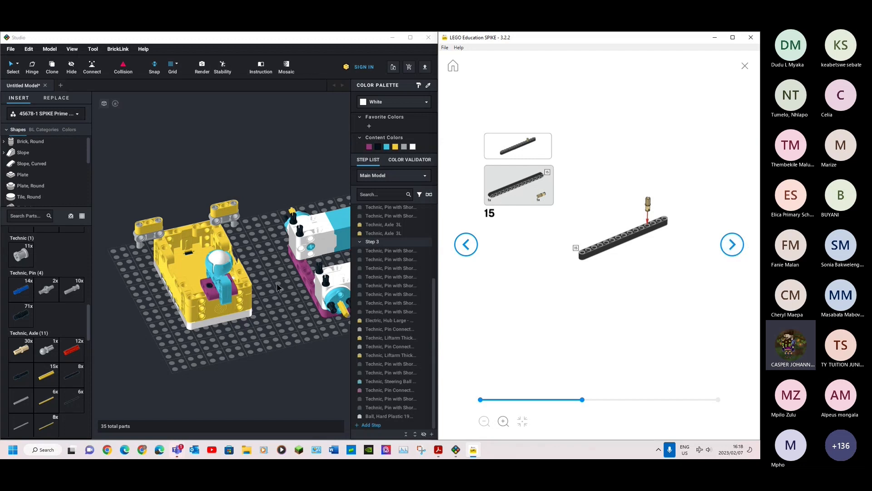
{"action": "left_click", "coordinate": [264, 344]}
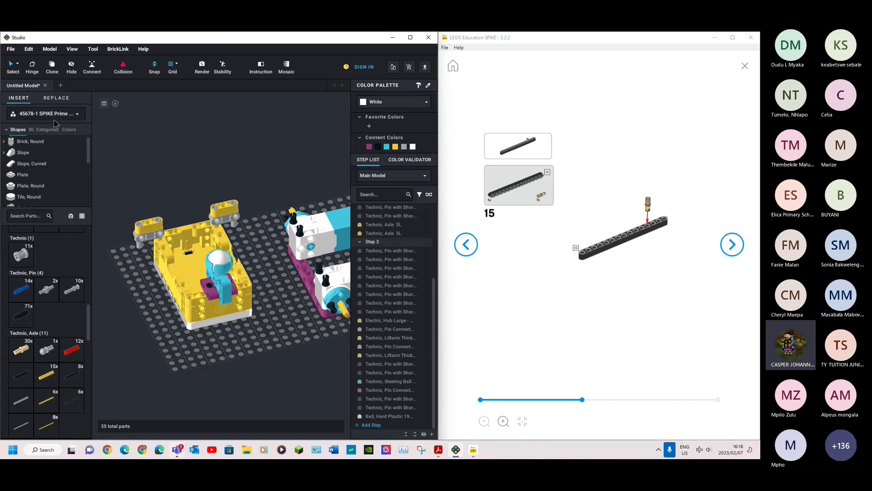
{"action": "left_click", "coordinate": [79, 115]}
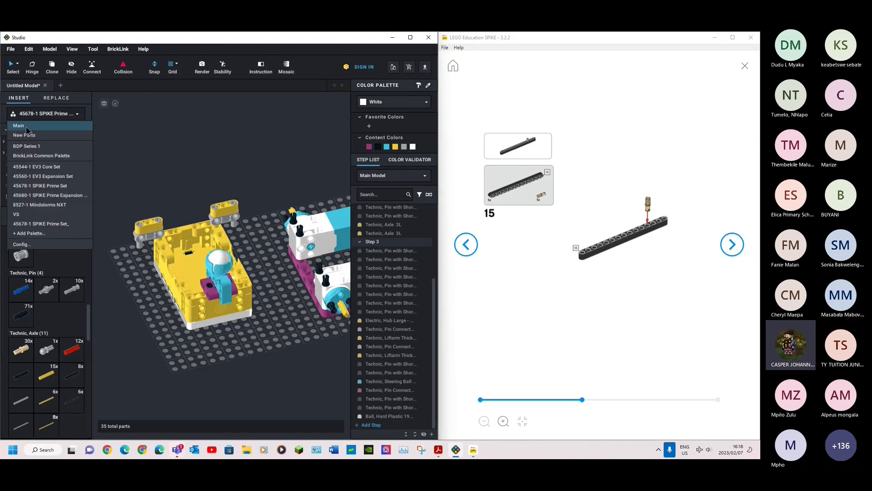
{"action": "left_click", "coordinate": [26, 127]}
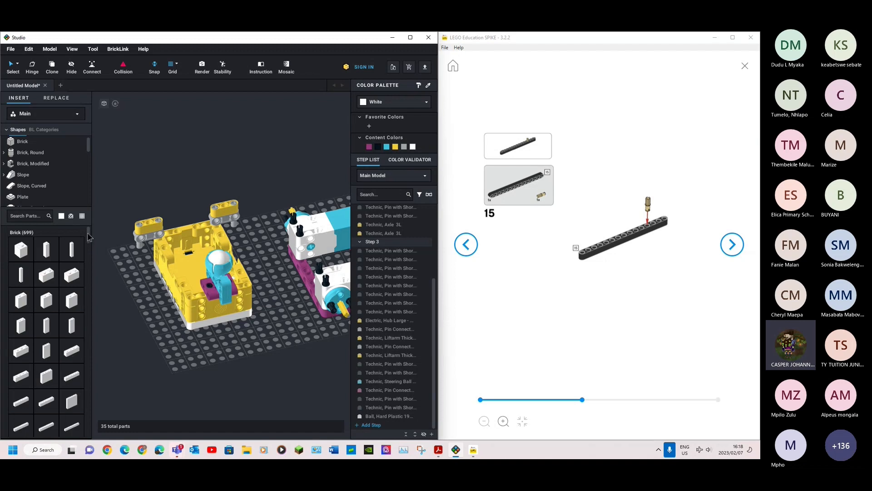
{"action": "scroll", "coordinate": [90, 235], "scroll_direction": "down", "scroll_amount": 5}
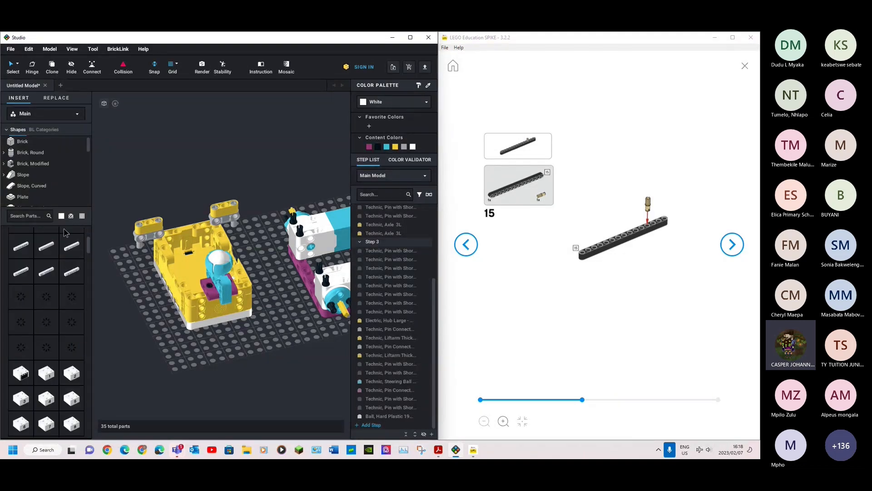
Search the Main parts palette for "Figure".
{"action": "left_click", "coordinate": [26, 214]}
{"action": "type", "text": "f"}
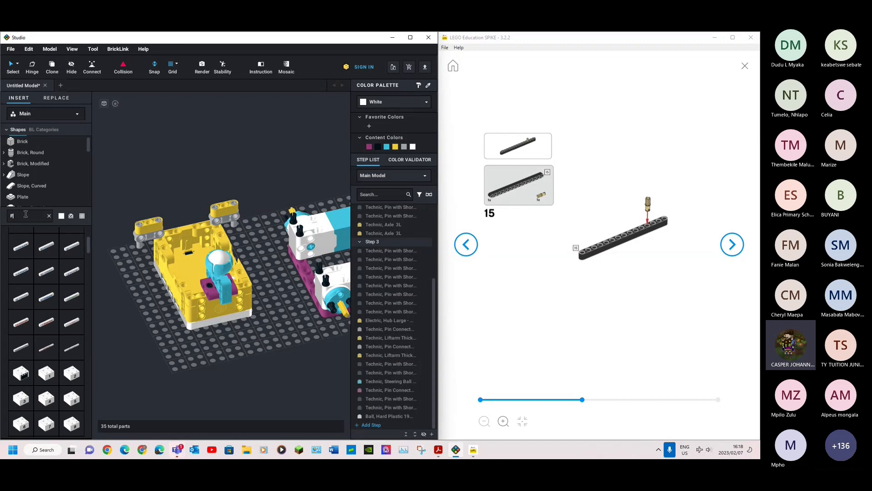
{"action": "type", "text": "igure"}
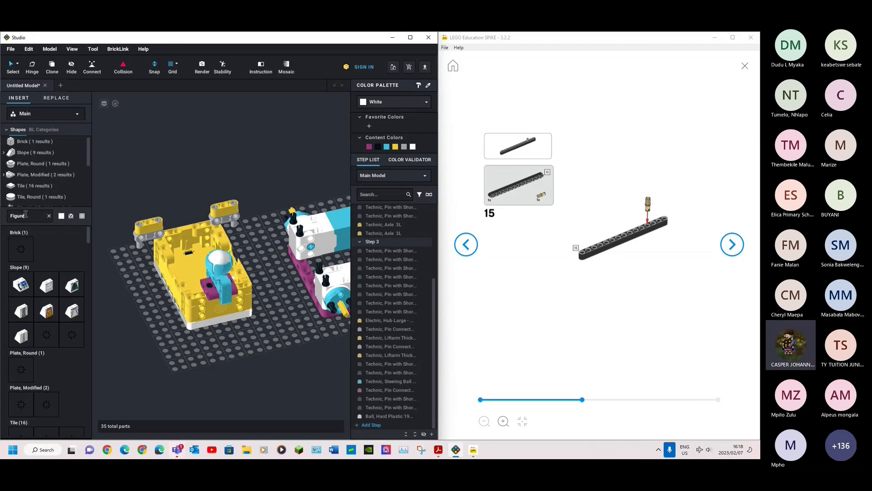
Place an alien minifigure head from the search results on the empty baseplate area in front of the hub assembly.
{"action": "scroll", "coordinate": [53, 354], "scroll_direction": "down", "scroll_amount": 1}
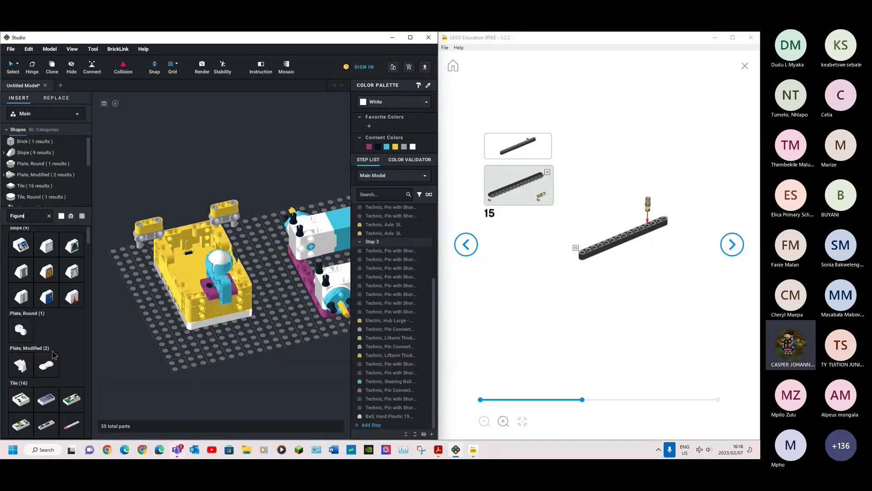
{"action": "scroll", "coordinate": [52, 355], "scroll_direction": "down", "scroll_amount": 10}
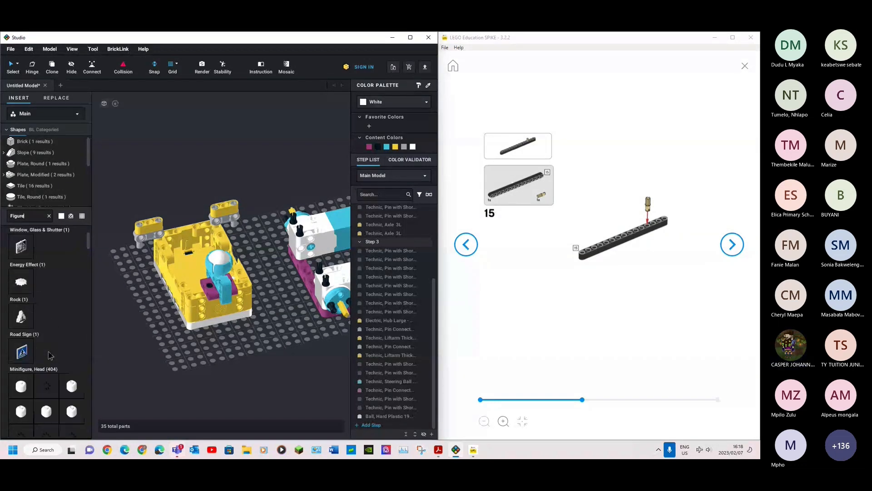
{"action": "scroll", "coordinate": [51, 356], "scroll_direction": "down", "scroll_amount": 5}
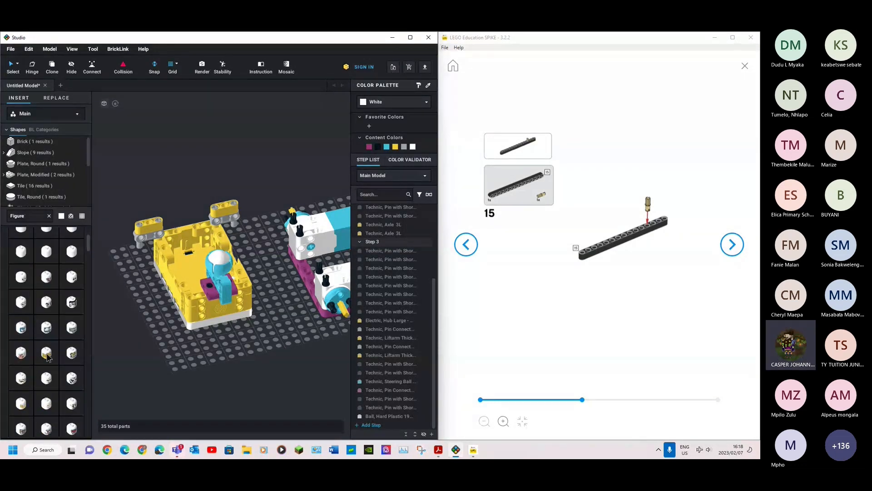
{"action": "left_click_drag", "start_coordinate": [47, 357], "coordinate": [184, 390]}
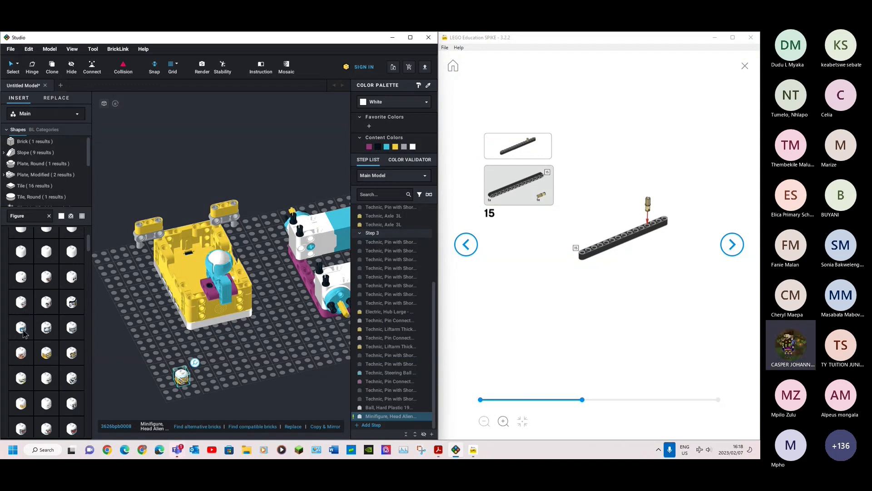
Browse more of the figure parts and delete the minifigure head from the baseplate.
{"action": "scroll", "coordinate": [46, 357], "scroll_direction": "down", "scroll_amount": 3}
{"action": "scroll", "coordinate": [46, 357], "scroll_direction": "down", "scroll_amount": 3}
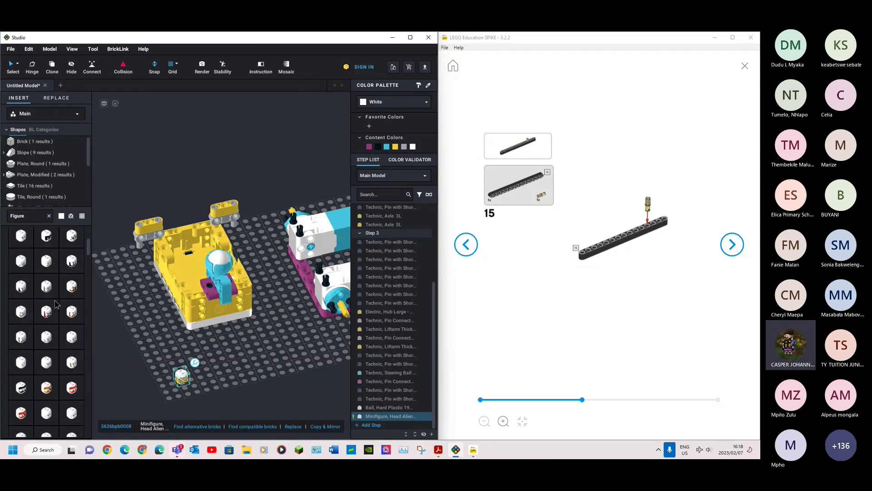
{"action": "left_click", "coordinate": [48, 176]}
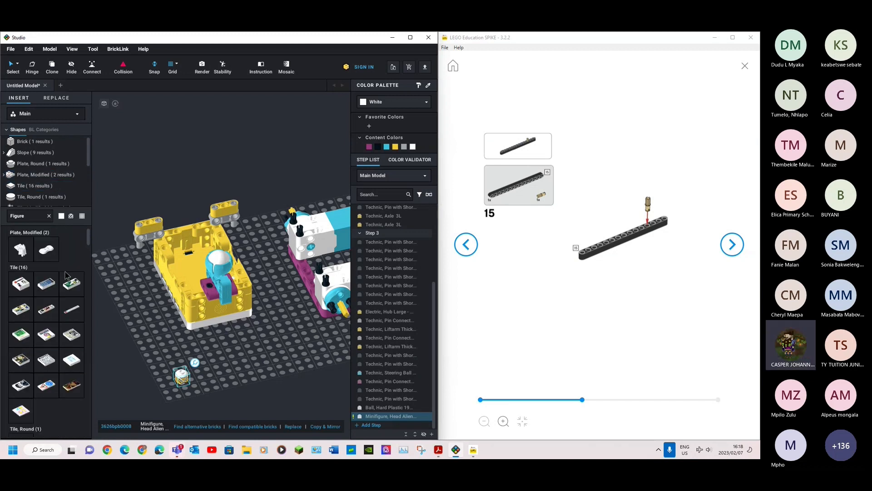
{"action": "right_click", "coordinate": [196, 399]}
{"action": "left_click", "coordinate": [159, 361]}
{"action": "key", "text": "Delete"}
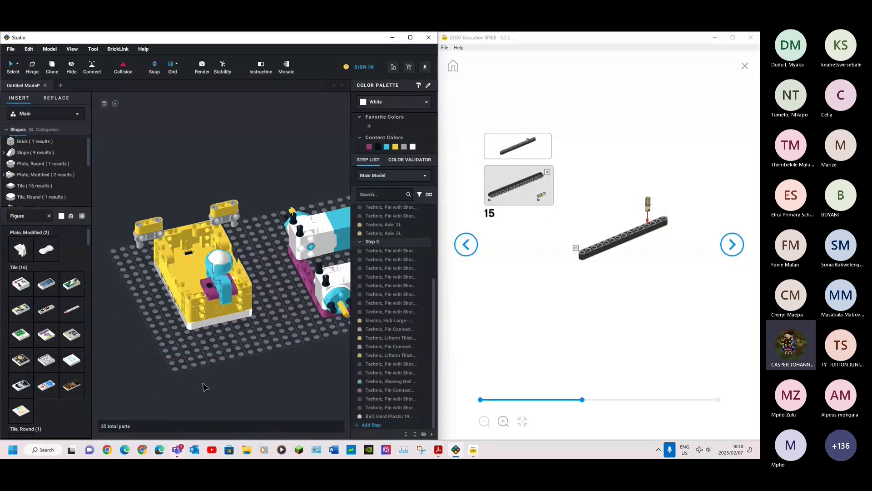
Switch the parts palette back to 45678-1 SPIKE Prime Set and clear the part search.
{"action": "left_click", "coordinate": [54, 112]}
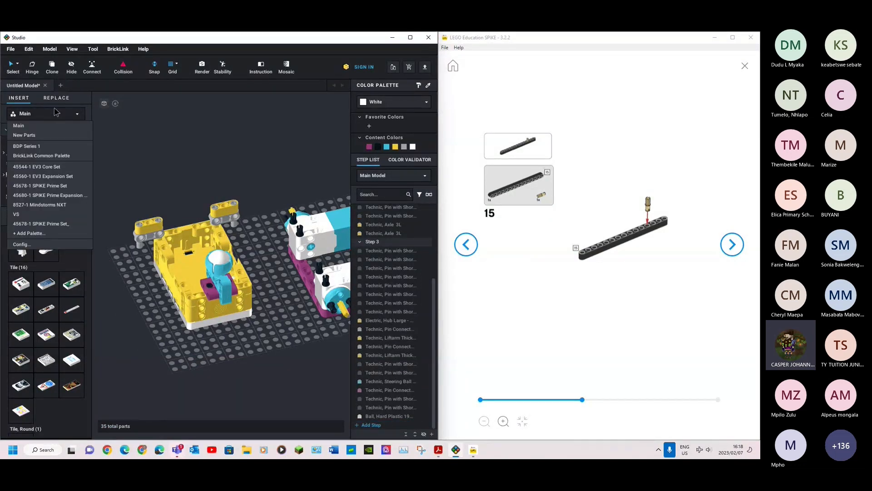
{"action": "left_click", "coordinate": [60, 188]}
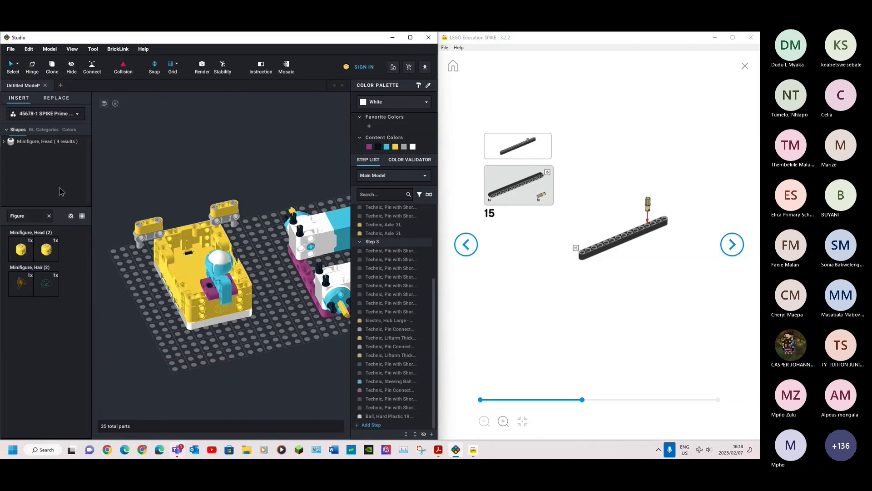
{"action": "left_click", "coordinate": [49, 217]}
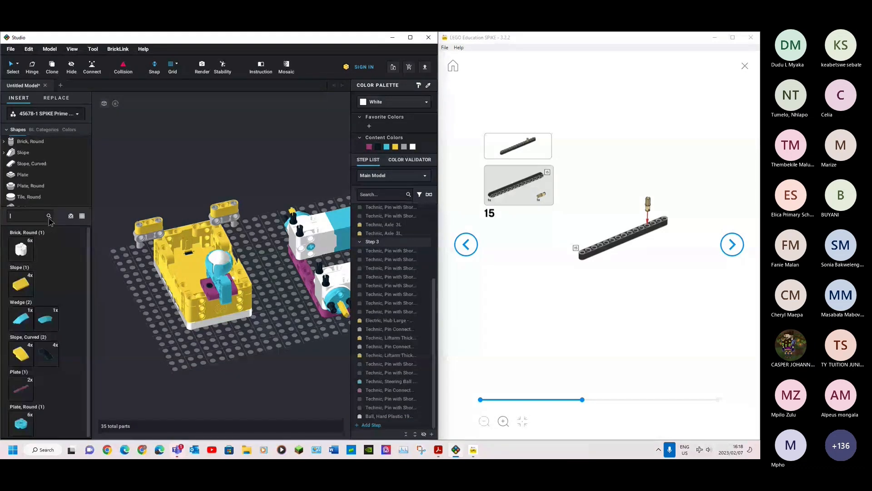
{"action": "scroll", "coordinate": [39, 333], "scroll_direction": "down", "scroll_amount": 3}
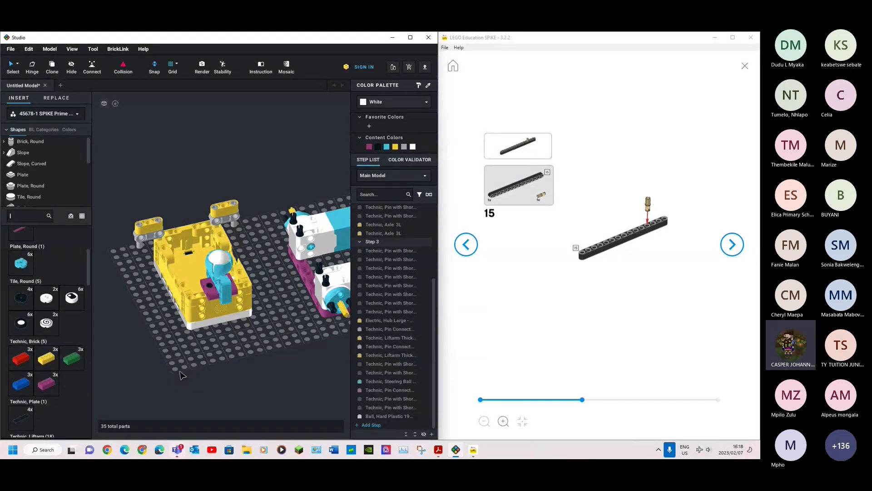
Review step 13 of the building instructions and return to step 14, where the hub is mounted on the motors.
{"action": "left_click", "coordinate": [466, 244]}
{"action": "left_click", "coordinate": [466, 245]}
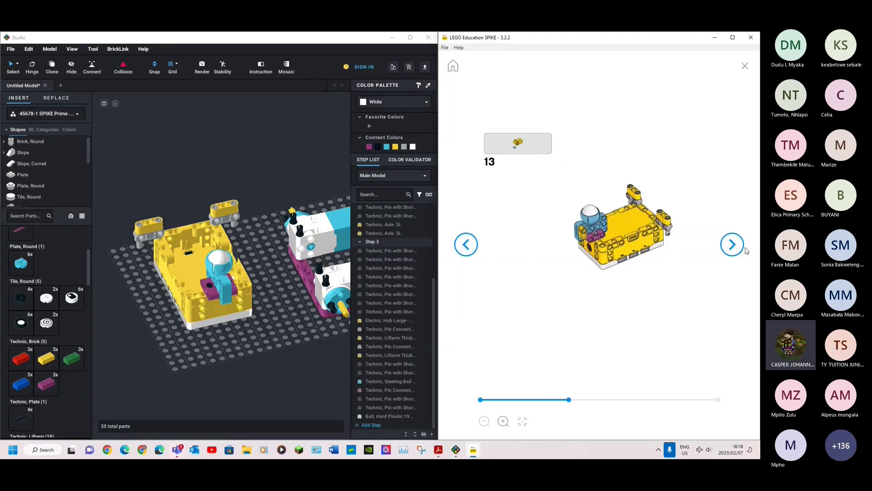
{"action": "left_click", "coordinate": [733, 245]}
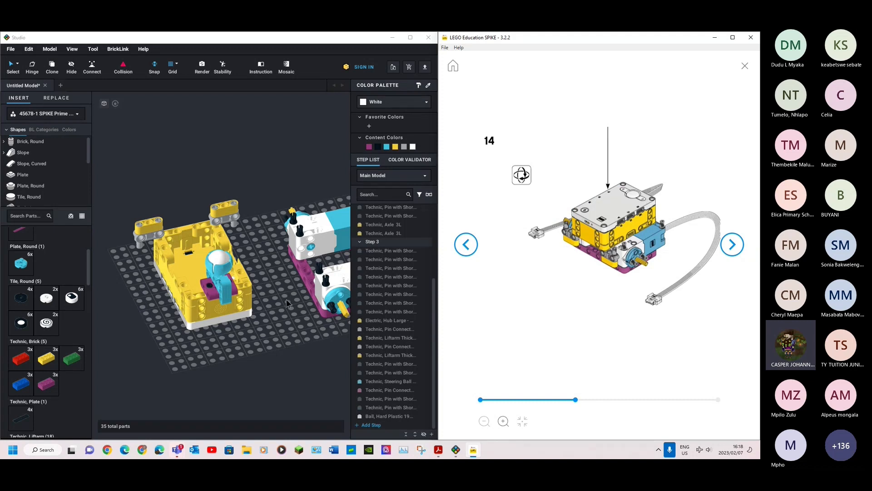
Select the whole hub assembly, maximize the Studio window, and rotate the assembly so the hub's white face points up, lengthwise along the motors.
{"action": "mouse_move", "coordinate": [270, 311]}
{"action": "right_mouse_down"}
{"action": "mouse_move", "coordinate": [275, 316]}
{"action": "mouse_move", "coordinate": [256, 321]}
{"action": "right_mouse_up"}
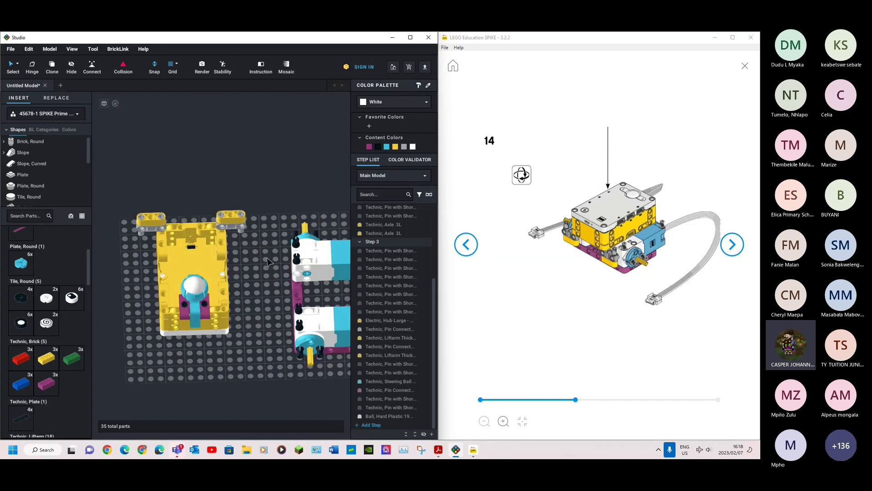
{"action": "left_click_drag", "start_coordinate": [109, 192], "coordinate": [191, 300]}
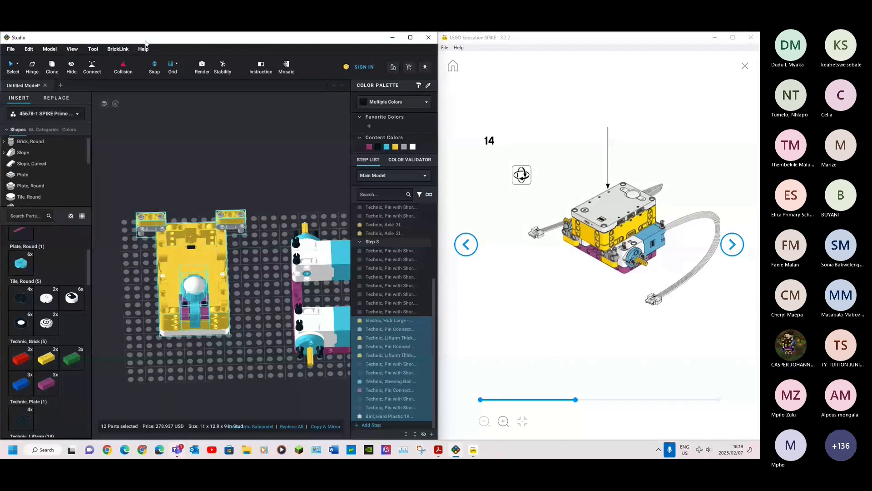
{"action": "double_click", "coordinate": [225, 33]}
{"action": "right_click_drag", "start_coordinate": [359, 200], "coordinate": [414, 265]}
{"action": "scroll", "coordinate": [414, 265], "scroll_direction": "up", "scroll_amount": 3}
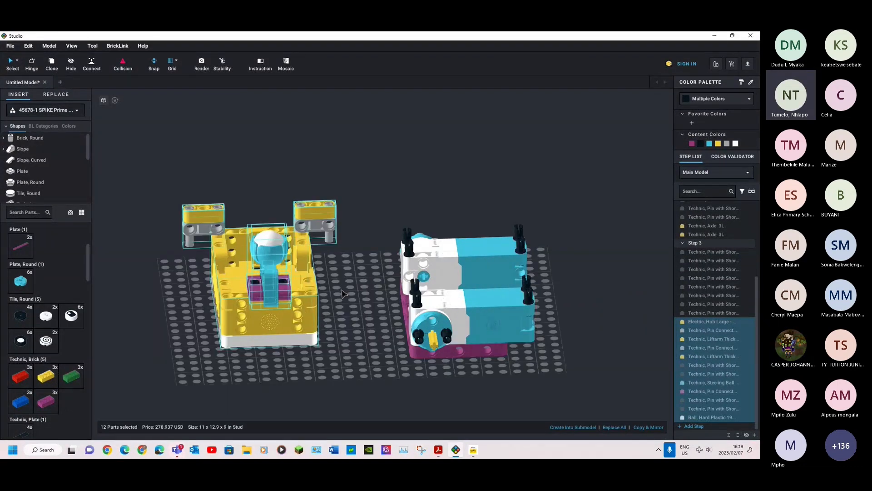
{"action": "key", "text": "Up"}
{"action": "key", "text": "Up"}
{"action": "key", "text": "Right"}
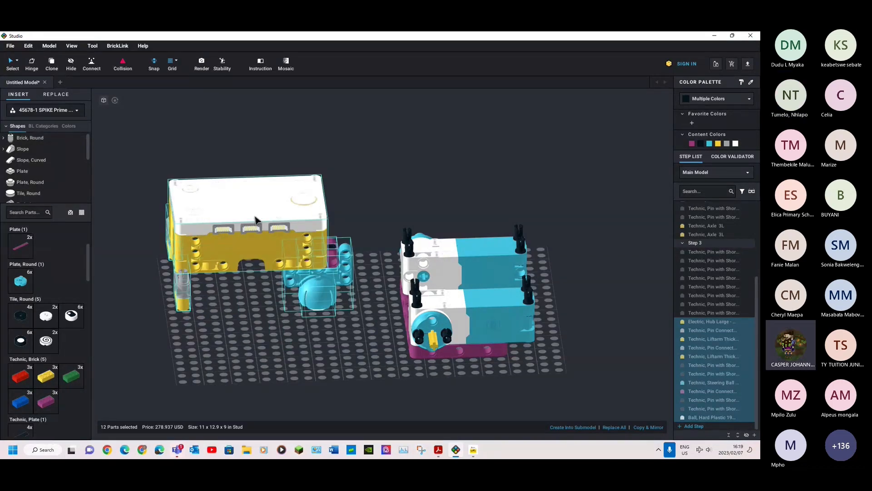
Move the hub assembly onto the two-motor assembly as shown in instruction step 14, and deselect it.
{"action": "left_click_drag", "start_coordinate": [255, 220], "coordinate": [479, 248]}
{"action": "right_click_drag", "start_coordinate": [480, 247], "coordinate": [512, 232]}
{"action": "mouse_move", "coordinate": [512, 232]}
{"action": "left_mouse_down"}
{"action": "mouse_move", "coordinate": [521, 209]}
{"action": "mouse_move", "coordinate": [517, 216]}
{"action": "left_mouse_up"}
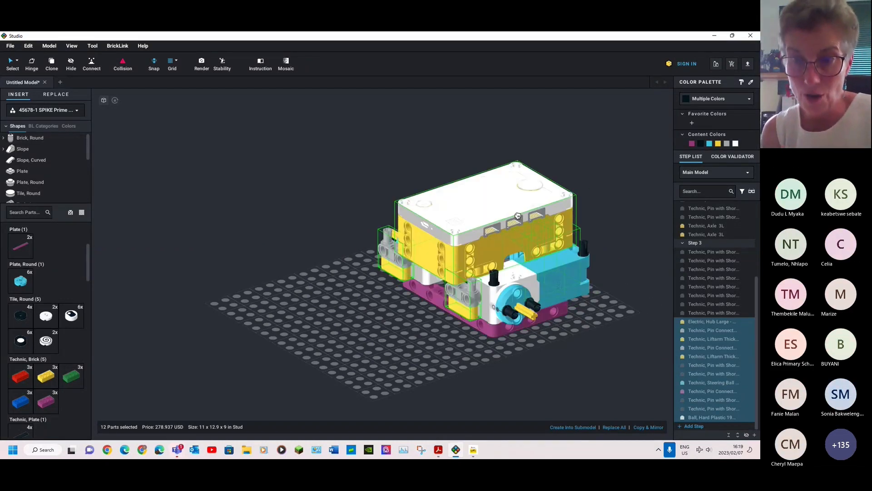
{"action": "left_click", "coordinate": [343, 308]}
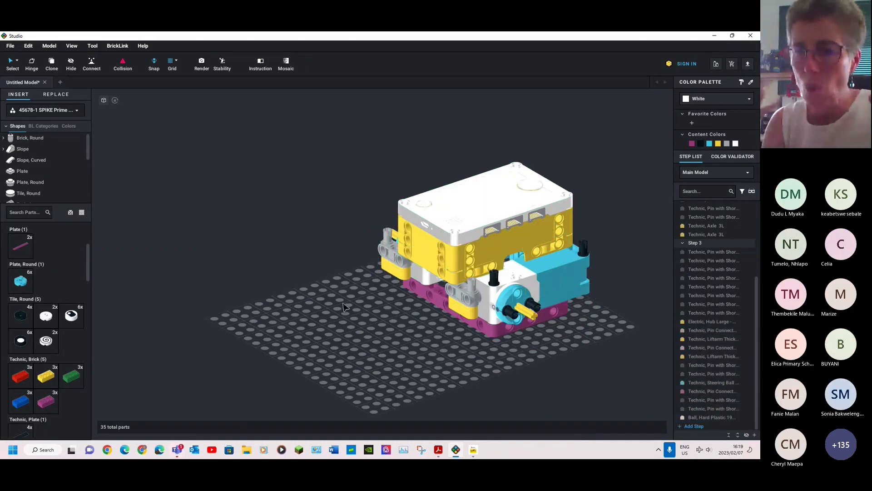
Select the entire combined model, move it to the middle of the baseplate, and deselect it.
{"action": "scroll", "coordinate": [343, 307], "scroll_direction": "down", "scroll_amount": 3}
{"action": "left_click_drag", "start_coordinate": [361, 188], "coordinate": [556, 311]}
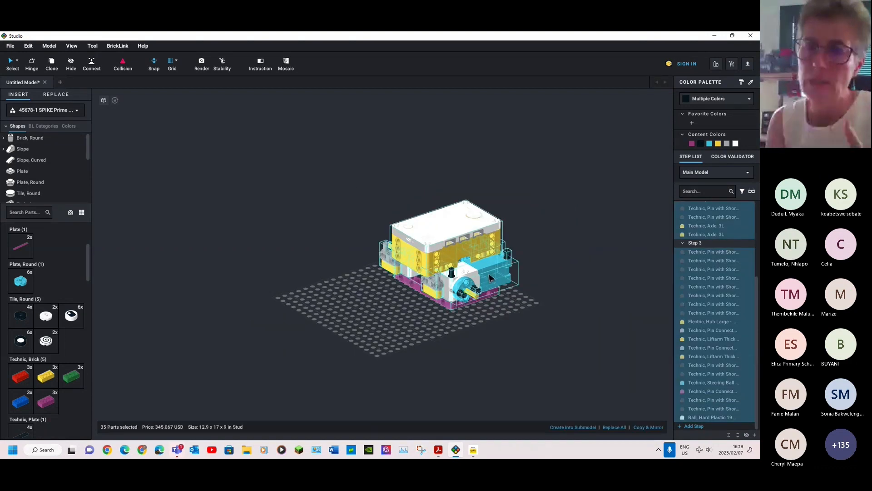
{"action": "left_click_drag", "start_coordinate": [490, 278], "coordinate": [425, 307]}
{"action": "left_click", "coordinate": [478, 257]}
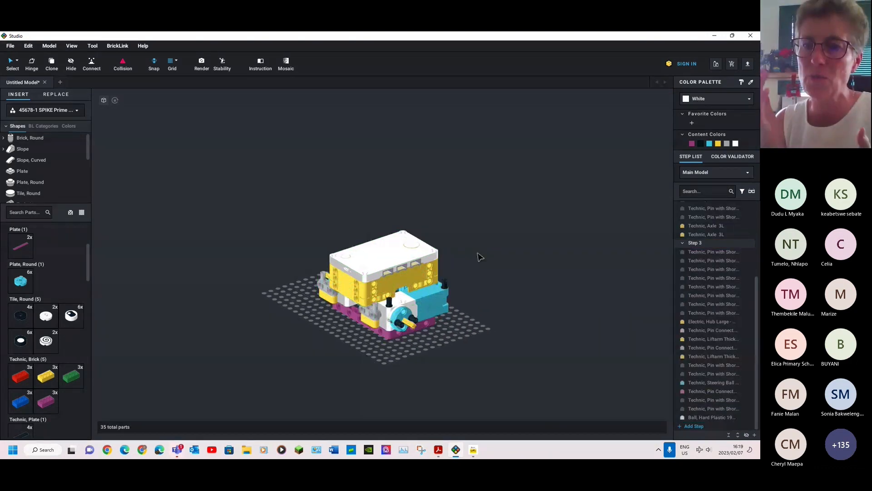
{"action": "scroll", "coordinate": [474, 260], "scroll_direction": "up", "scroll_amount": 4}
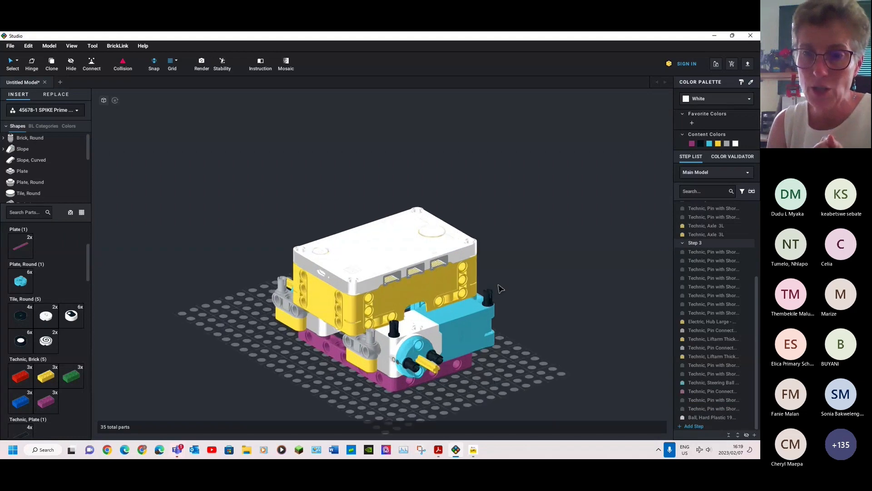
{"action": "scroll", "coordinate": [533, 284], "scroll_direction": "up", "scroll_amount": 2}
{"action": "scroll", "coordinate": [533, 284], "scroll_direction": "up", "scroll_amount": 2}
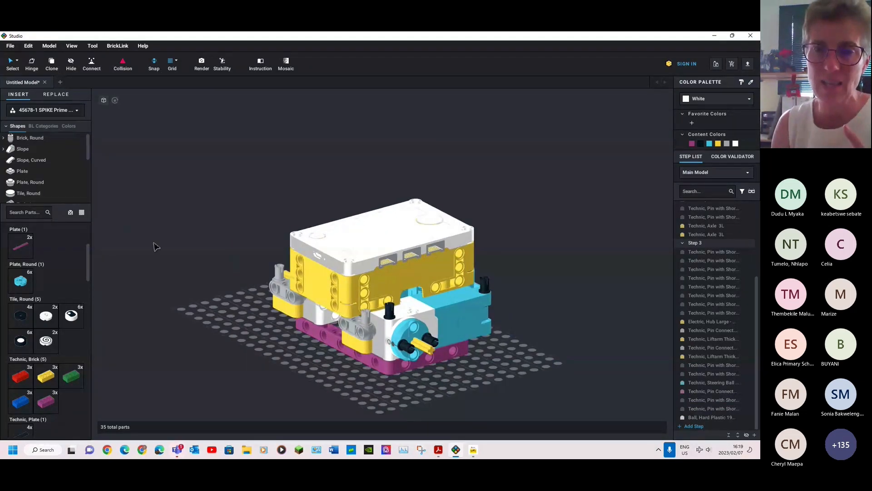
Browse the set's parts down to the Technic connectors, restore the window beside the instructions, and advance the instructions to step 15.
{"action": "scroll", "coordinate": [26, 309], "scroll_direction": "down", "scroll_amount": 3}
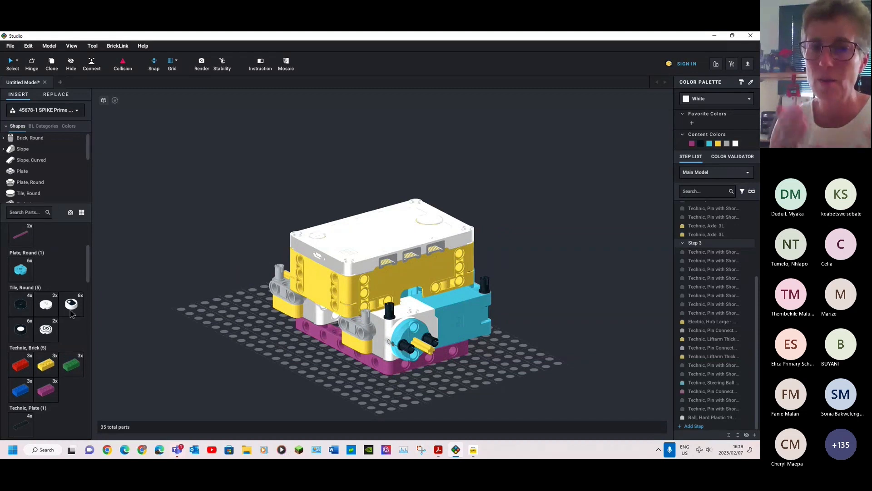
{"action": "scroll", "coordinate": [26, 308], "scroll_direction": "down", "scroll_amount": 8}
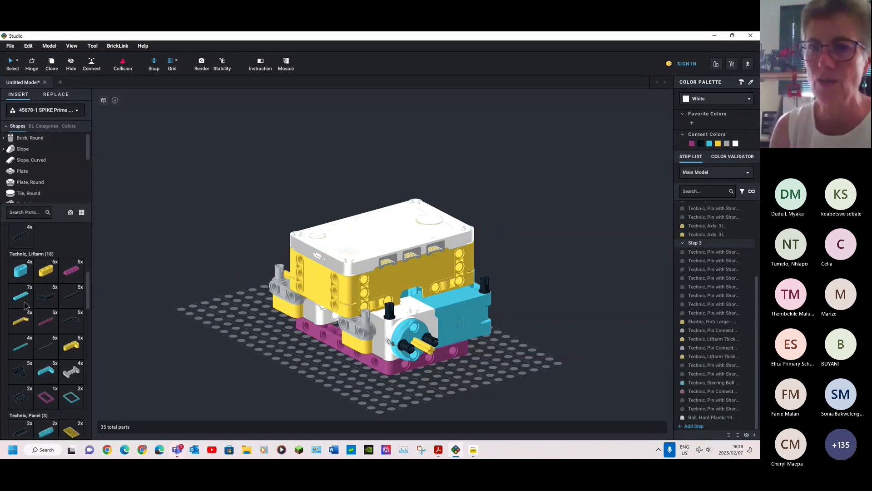
{"action": "scroll", "coordinate": [26, 305], "scroll_direction": "down", "scroll_amount": 4}
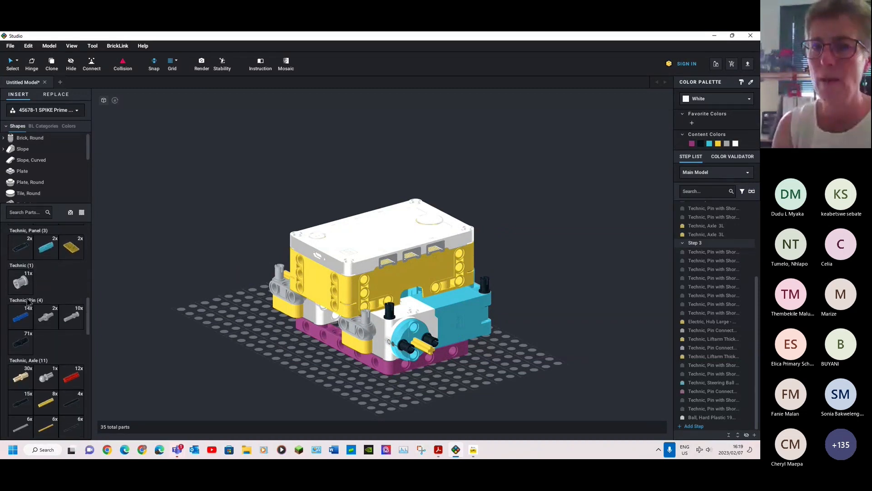
{"action": "scroll", "coordinate": [31, 308], "scroll_direction": "down", "scroll_amount": 4}
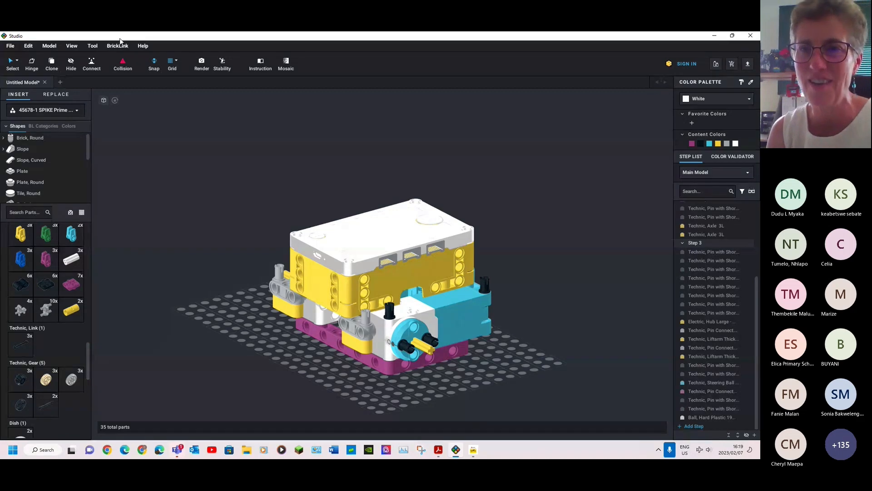
{"action": "left_click_drag", "start_coordinate": [121, 36], "coordinate": [1, 122]}
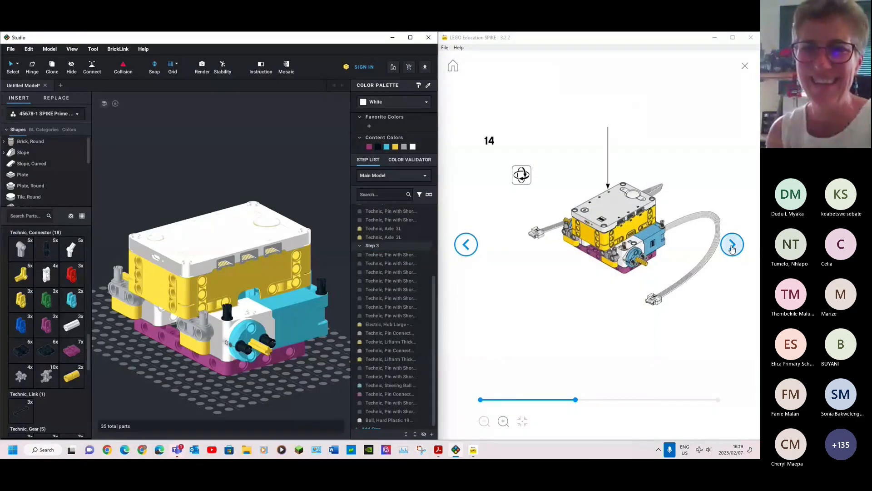
{"action": "left_click", "coordinate": [732, 247]}
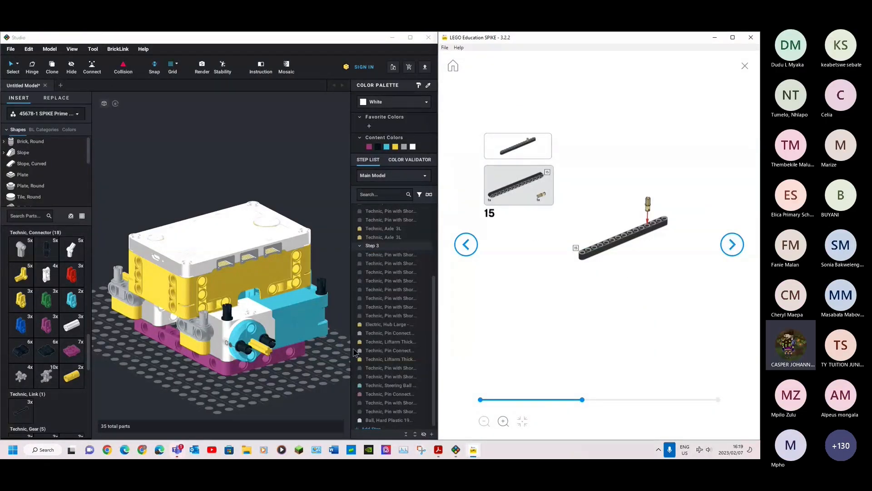
Inspect the combined model from its front corner and add a new empty build step to the end of the step list.
{"action": "left_click", "coordinate": [294, 398]}
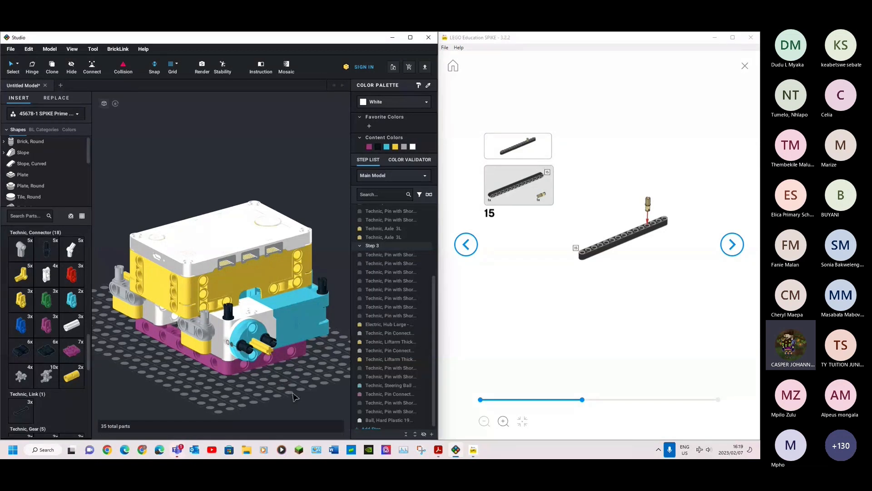
{"action": "mouse_move", "coordinate": [295, 397]}
{"action": "right_mouse_down"}
{"action": "mouse_move", "coordinate": [268, 396]}
{"action": "mouse_move", "coordinate": [300, 395]}
{"action": "right_mouse_up"}
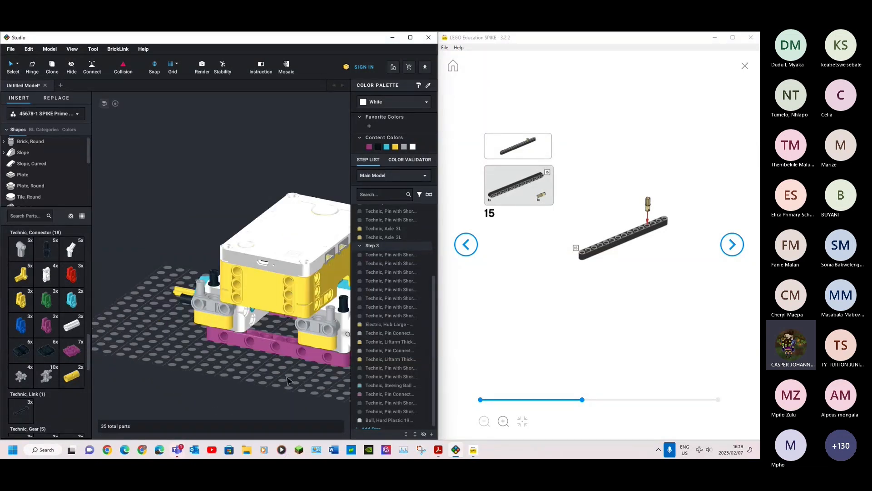
{"action": "middle_click_drag", "start_coordinate": [300, 394], "coordinate": [217, 374]}
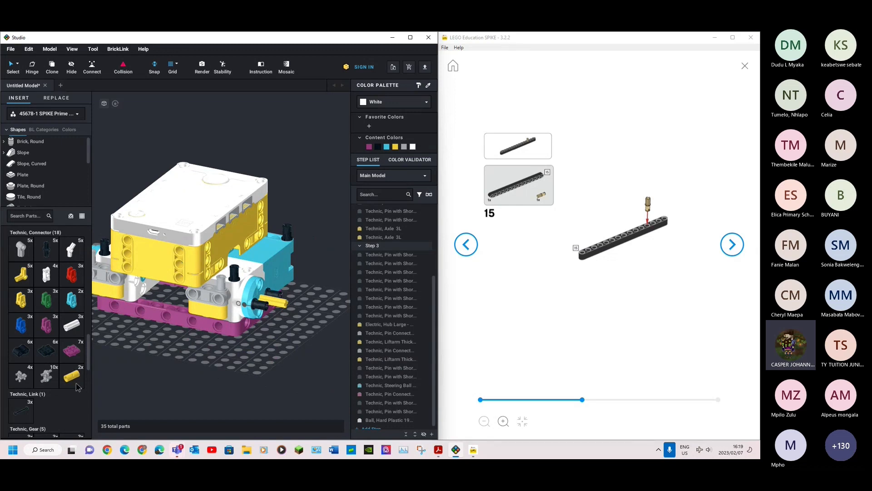
{"action": "scroll", "coordinate": [153, 372], "scroll_direction": "up", "scroll_amount": 1}
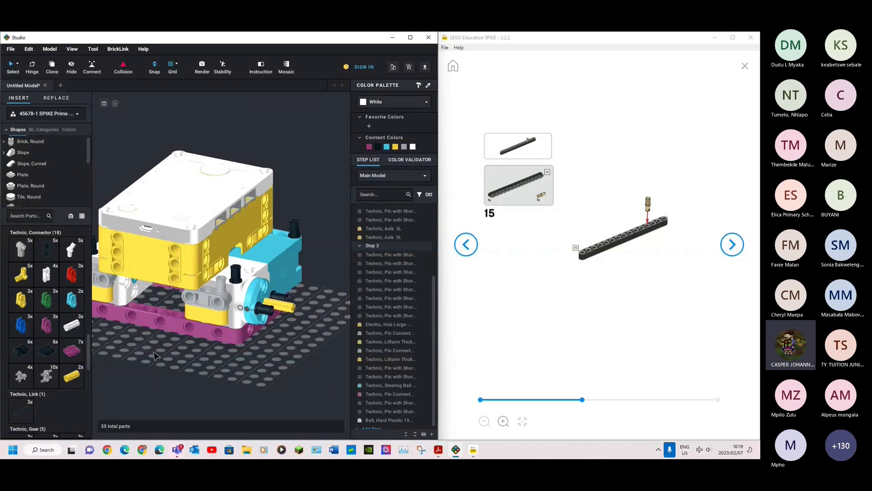
{"action": "scroll", "coordinate": [177, 357], "scroll_direction": "up", "scroll_amount": 1}
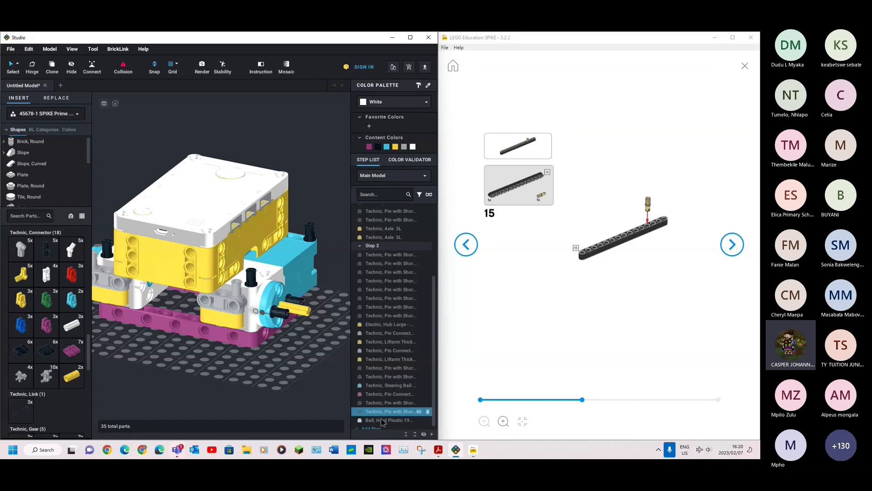
{"action": "left_click", "coordinate": [368, 429]}
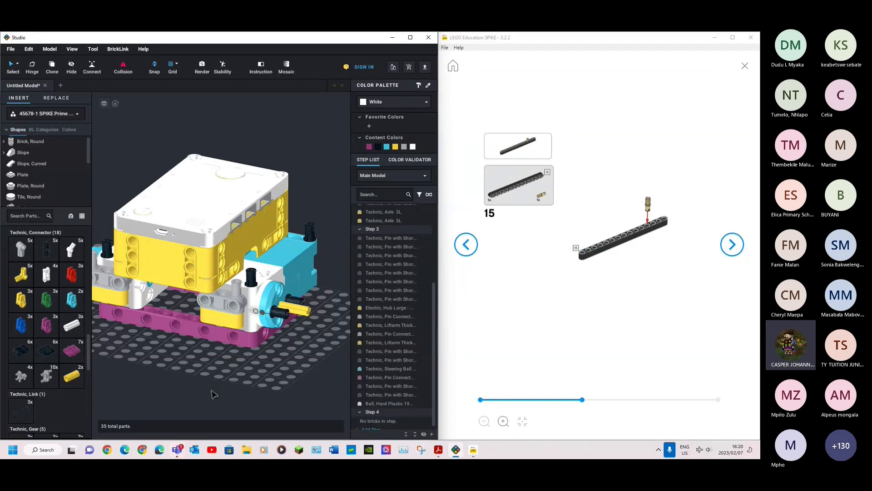
{"action": "scroll", "coordinate": [87, 395], "scroll_direction": "down", "scroll_amount": 4}
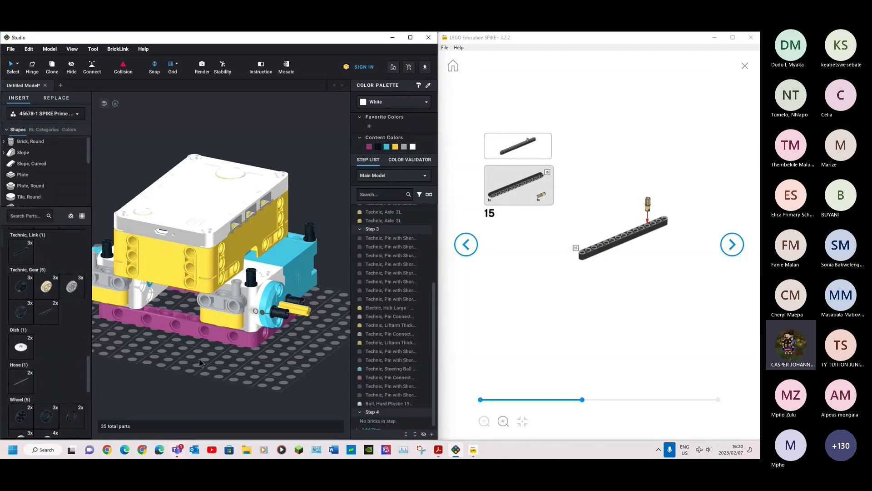
{"action": "scroll", "coordinate": [218, 279], "scroll_direction": "down", "scroll_amount": 2}
{"action": "left_click", "coordinate": [409, 232]}
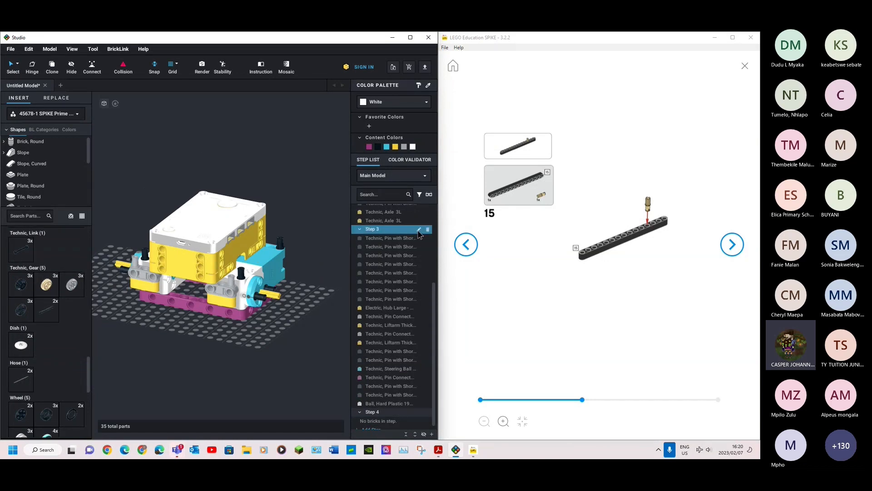
{"action": "left_click", "coordinate": [420, 232]}
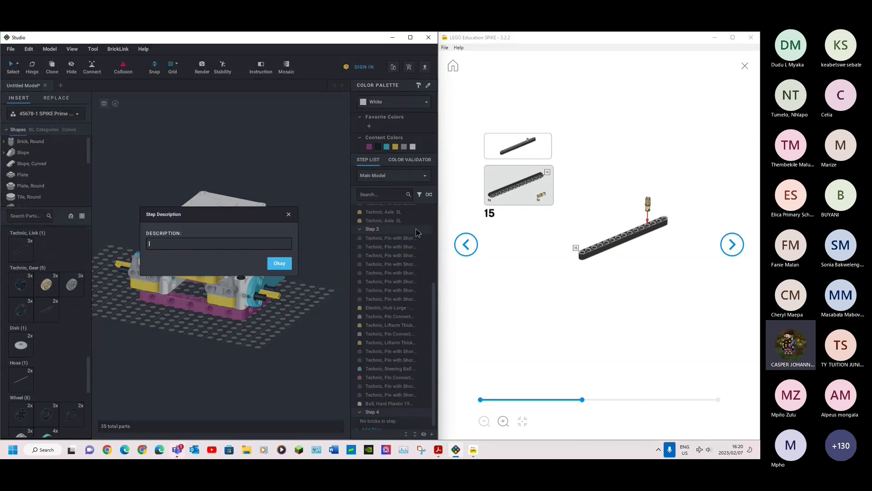
{"action": "left_click", "coordinate": [289, 214]}
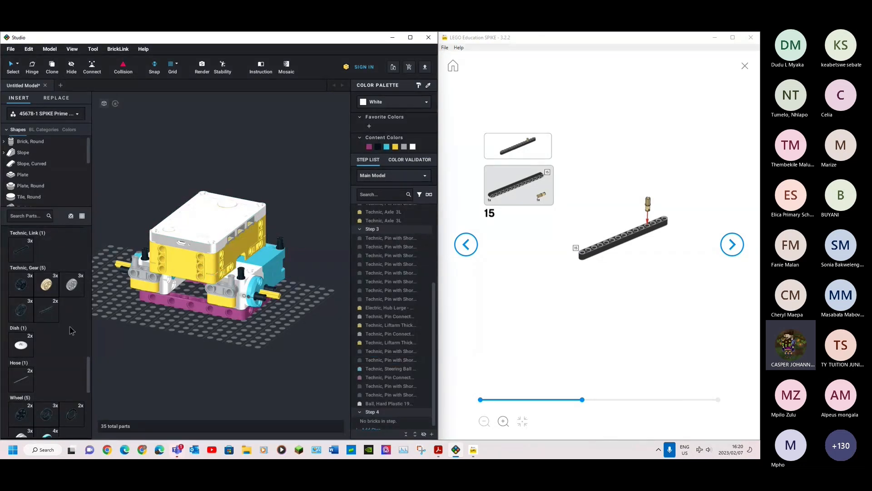
Attach a long black Technic liftarm (32278) along the hub's side above the motor as shown in instruction step 16, and deselect it.
{"action": "scroll", "coordinate": [70, 332], "scroll_direction": "down", "scroll_amount": 1}
{"action": "scroll", "coordinate": [70, 332], "scroll_direction": "down", "scroll_amount": 8}
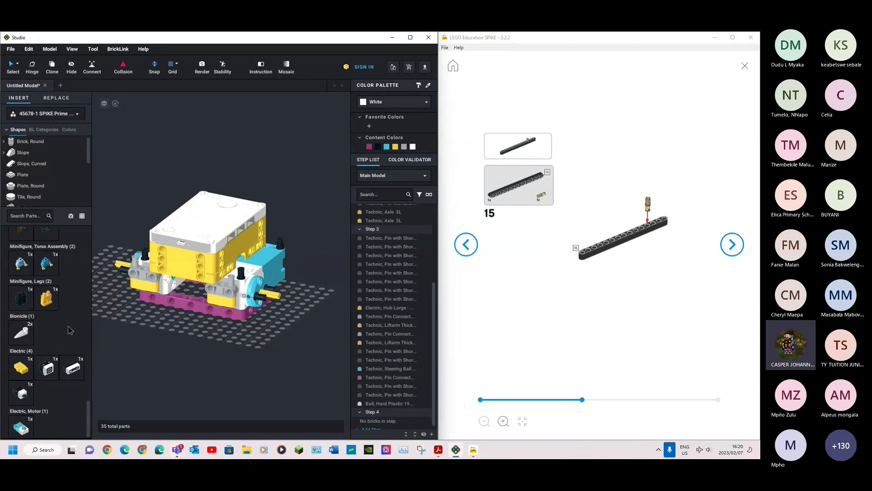
{"action": "scroll", "coordinate": [54, 313], "scroll_direction": "up", "scroll_amount": 10}
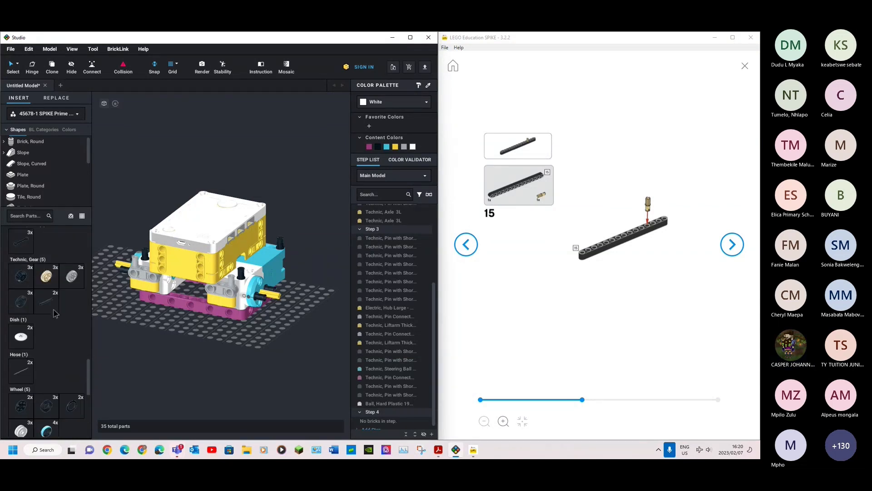
{"action": "scroll", "coordinate": [53, 314], "scroll_direction": "up", "scroll_amount": 5}
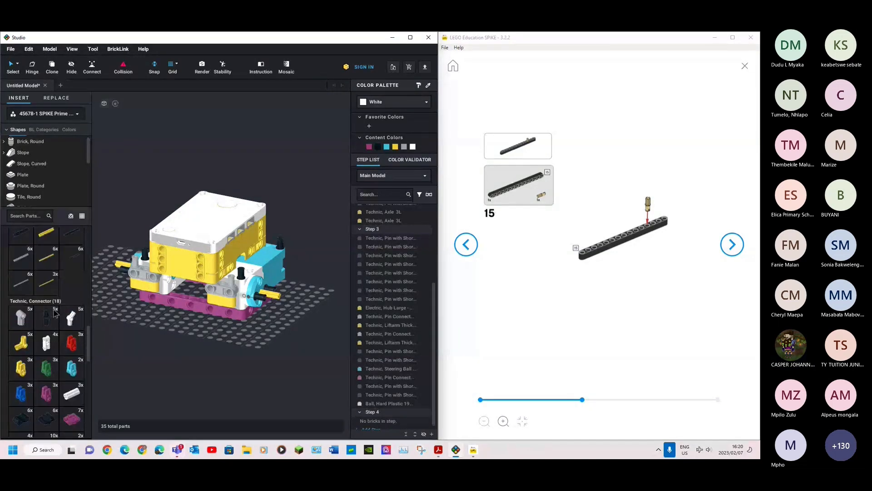
{"action": "scroll", "coordinate": [24, 294], "scroll_direction": "down", "scroll_amount": 4}
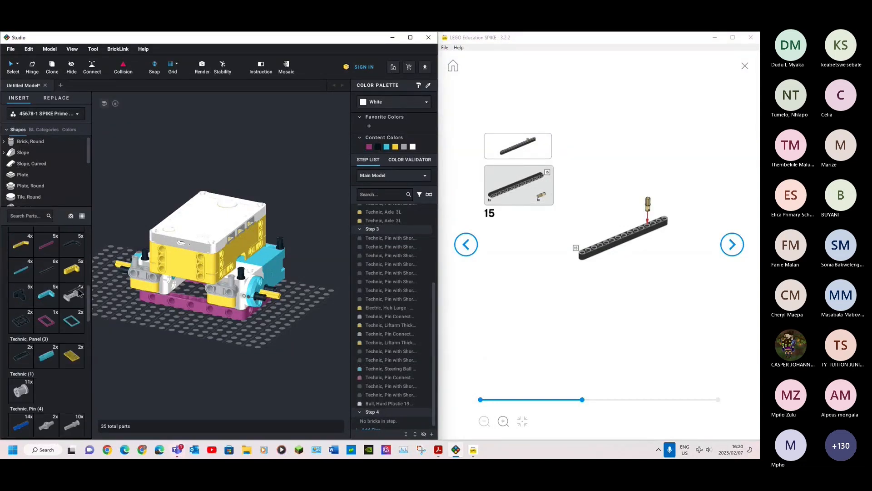
{"action": "scroll", "coordinate": [393, 286], "scroll_direction": "down", "scroll_amount": 1}
{"action": "left_click", "coordinate": [732, 244]}
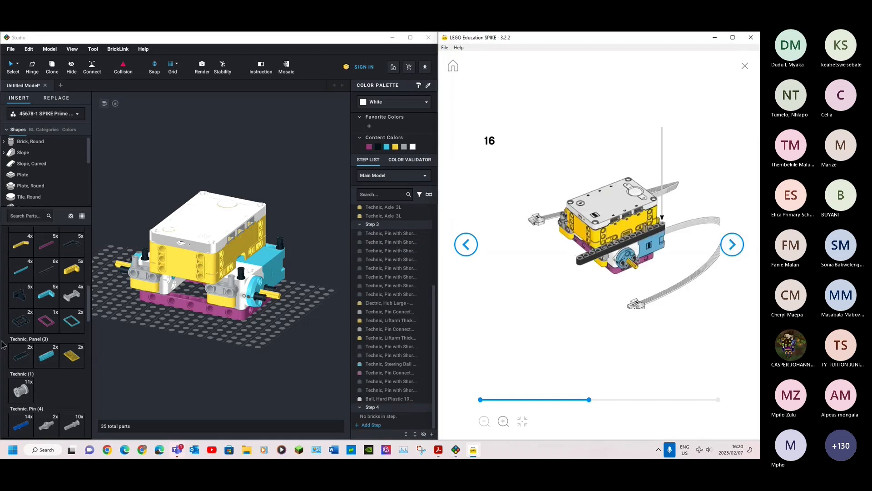
{"action": "left_click_drag", "start_coordinate": [52, 264], "coordinate": [249, 272]}
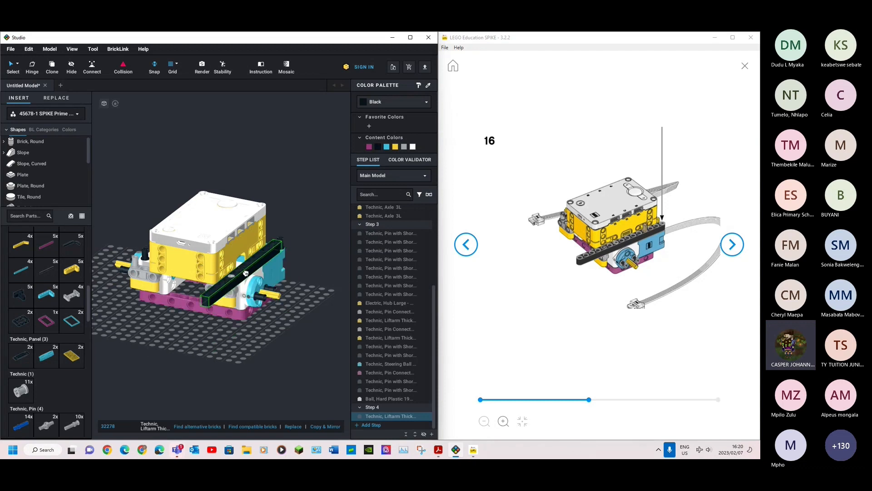
{"action": "left_click", "coordinate": [260, 354]}
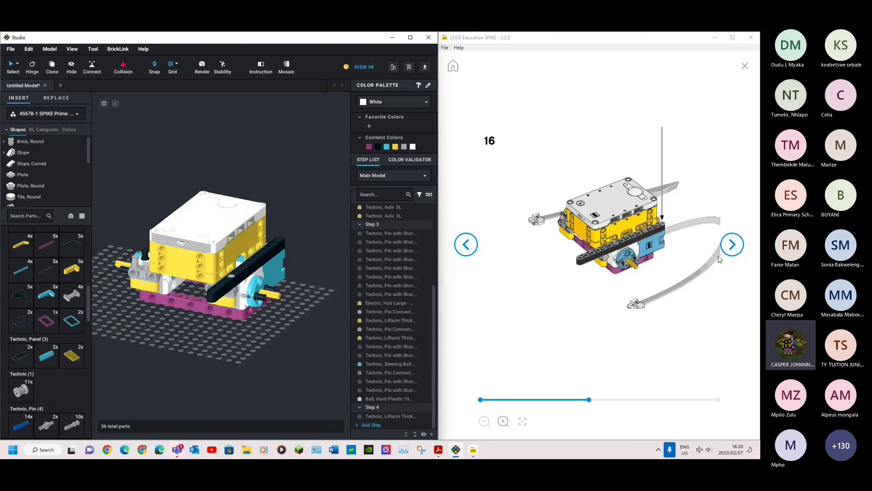
Advance the building instructions from step 16 to step 23.
{"action": "double_click", "coordinate": [733, 246]}
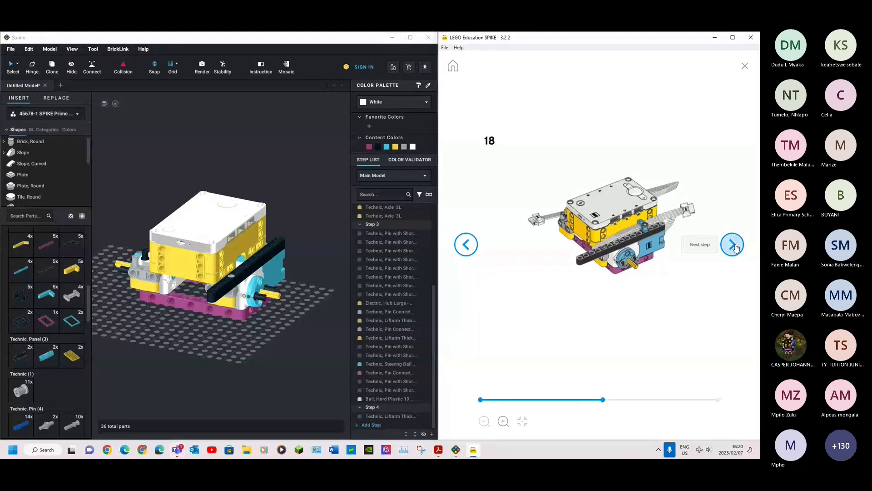
{"action": "double_click", "coordinate": [736, 247]}
{"action": "left_click", "coordinate": [736, 247]}
{"action": "left_click", "coordinate": [736, 248]}
{"action": "left_click", "coordinate": [737, 249]}
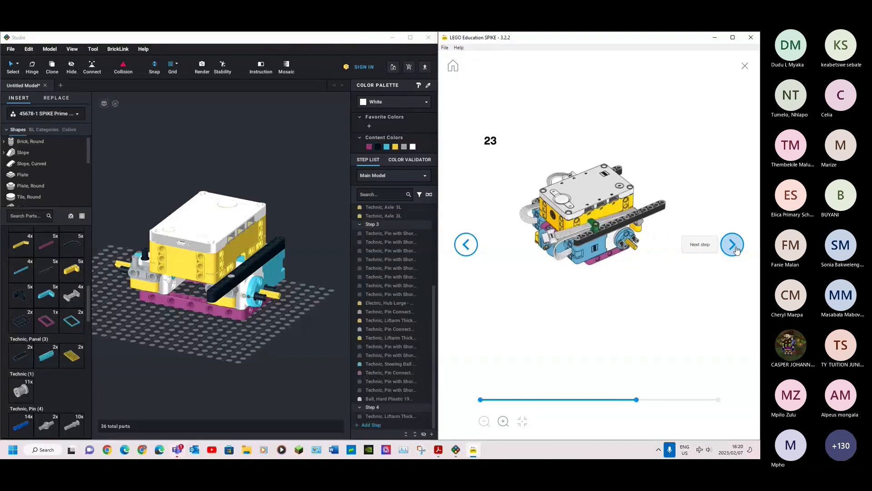
Copy the long black liftarm onto the opposite side of the model above the other motor, and deselect it.
{"action": "left_click", "coordinate": [235, 277]}
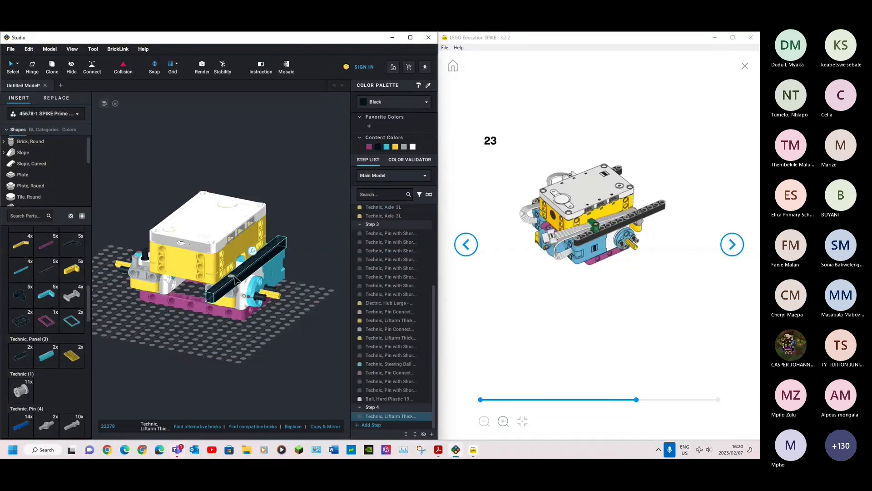
{"action": "right_click_drag", "start_coordinate": [139, 345], "coordinate": [298, 336]}
{"action": "key", "text": "ctrl+v"}
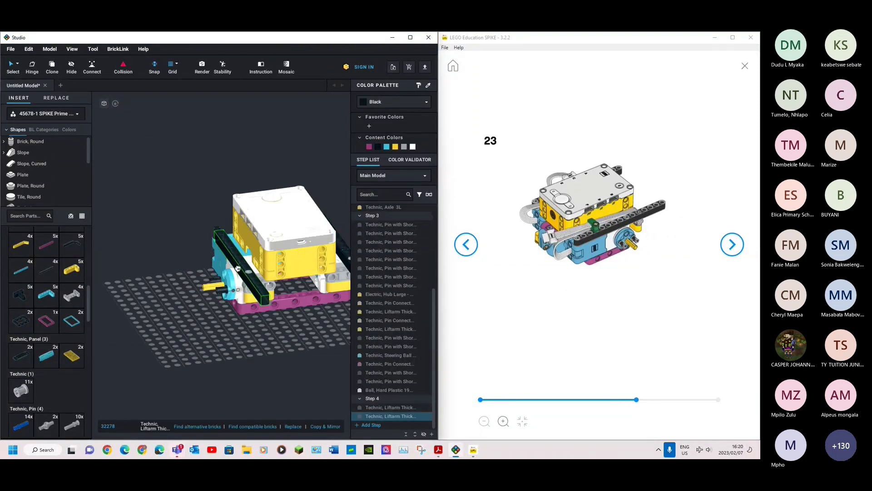
{"action": "left_click", "coordinate": [236, 267]}
{"action": "left_click", "coordinate": [136, 341]}
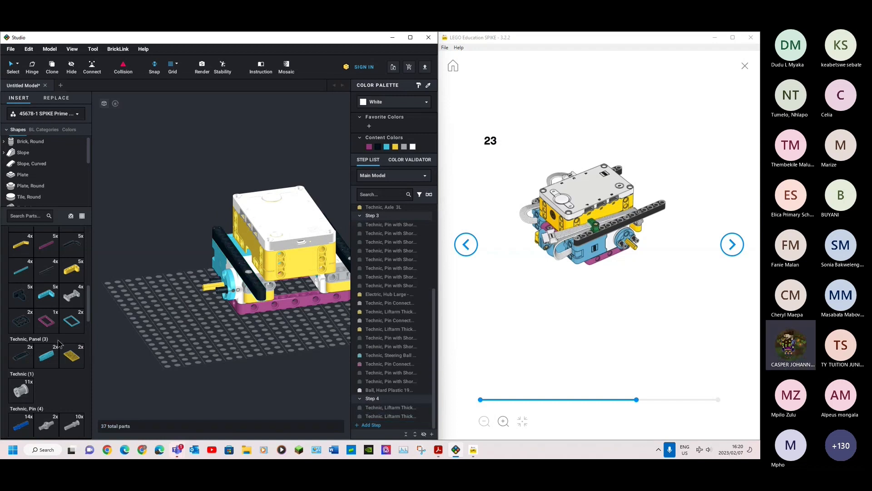
Page ahead in the building instructions to check the remaining stages, and return to step 26.
{"action": "scroll", "coordinate": [58, 344], "scroll_direction": "up", "scroll_amount": 3}
{"action": "left_click", "coordinate": [730, 244]}
{"action": "left_click", "coordinate": [731, 244]}
{"action": "left_click", "coordinate": [731, 246]}
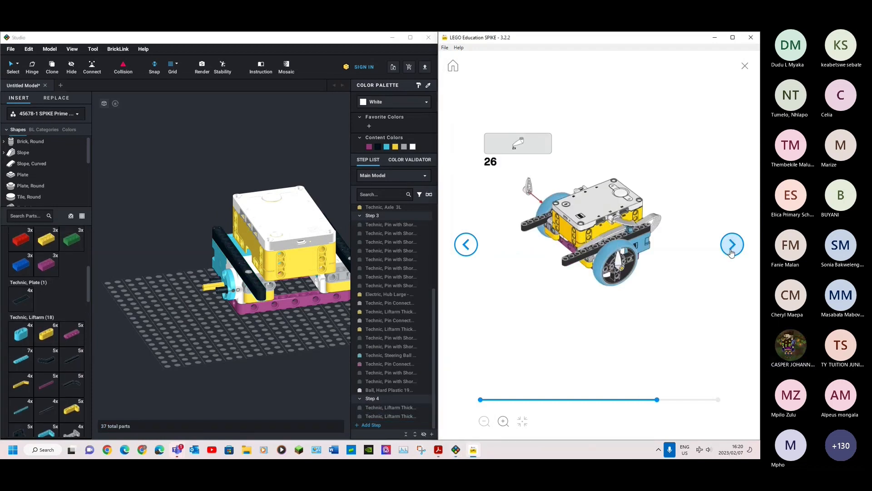
{"action": "left_click", "coordinate": [732, 245]}
{"action": "left_click", "coordinate": [731, 245]}
{"action": "left_click", "coordinate": [465, 245]}
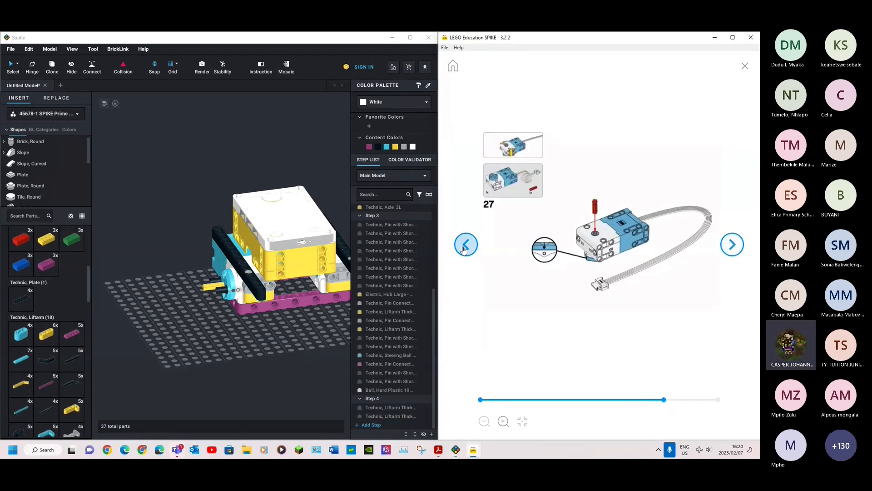
{"action": "left_click", "coordinate": [465, 245]}
Mount a Wheel 56 x 14 Technic (39367c01) on the yellow axle of one drive motor.
{"action": "left_click", "coordinate": [262, 361]}
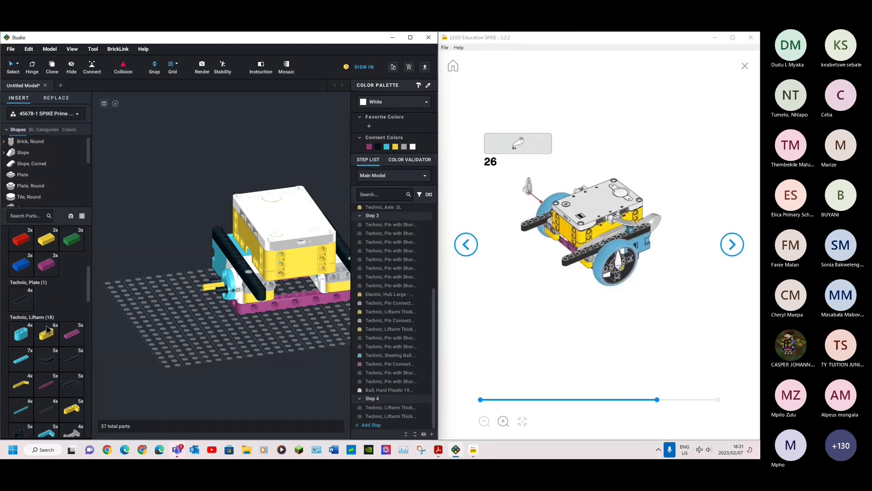
{"action": "scroll", "coordinate": [39, 332], "scroll_direction": "down", "scroll_amount": 5}
{"action": "scroll", "coordinate": [40, 332], "scroll_direction": "down", "scroll_amount": 10}
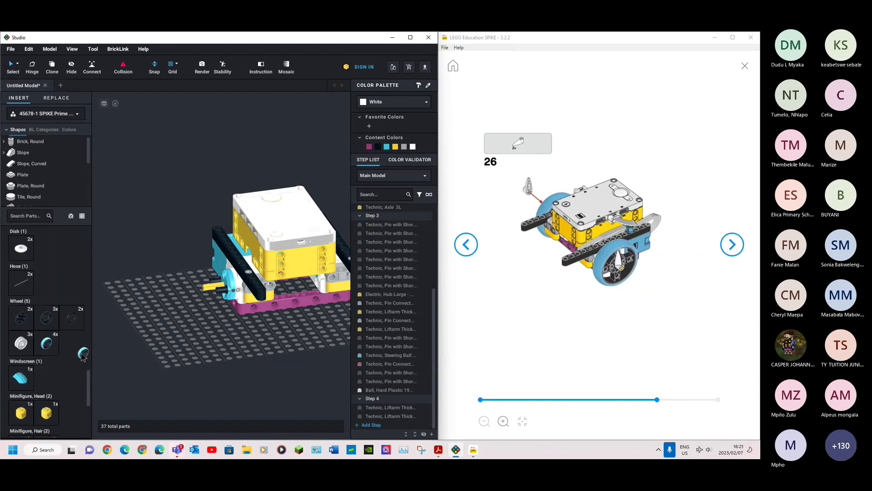
{"action": "left_click_drag", "start_coordinate": [46, 347], "coordinate": [222, 291]}
{"action": "right_click_drag", "start_coordinate": [222, 291], "coordinate": [291, 293]}
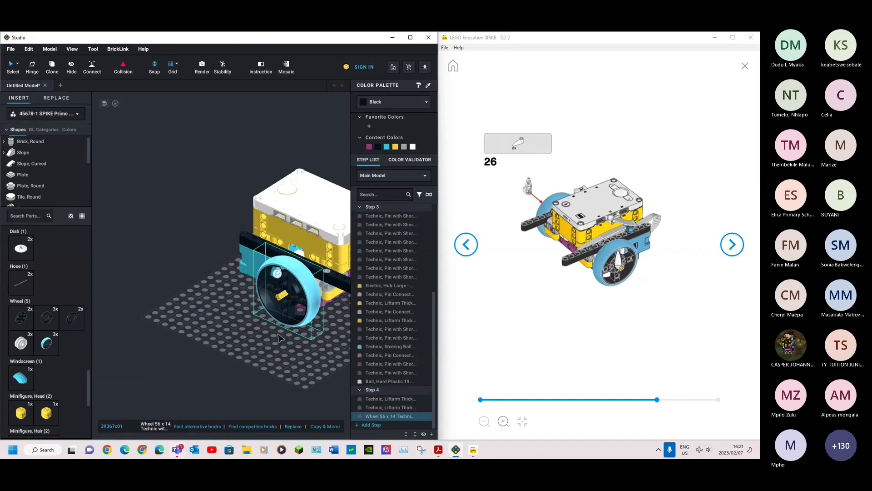
Copy the wheel onto the yellow axle of the opposite drive motor, and deselect it.
{"action": "right_click_drag", "start_coordinate": [282, 341], "coordinate": [226, 356]}
{"action": "key", "text": "ctrl+v"}
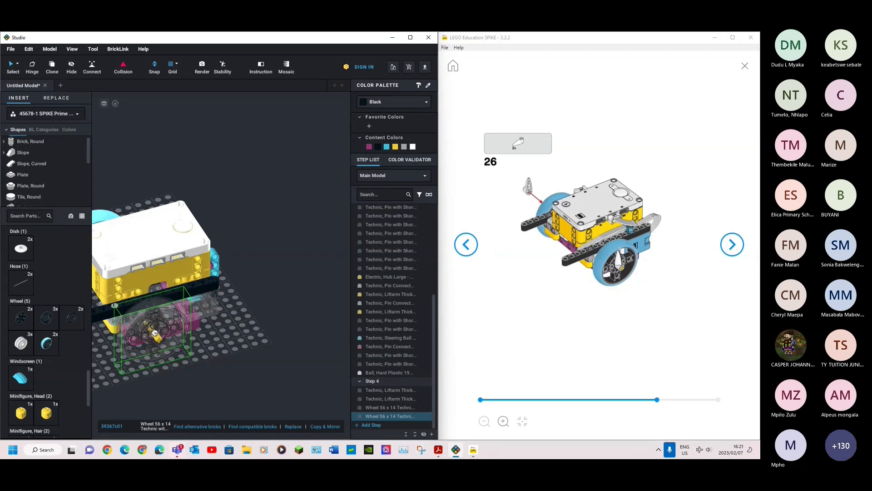
{"action": "left_click", "coordinate": [155, 332]}
{"action": "left_click", "coordinate": [184, 384]}
{"action": "right_click_drag", "start_coordinate": [184, 384], "coordinate": [232, 367]}
{"action": "middle_click_drag", "start_coordinate": [232, 365], "coordinate": [226, 360]}
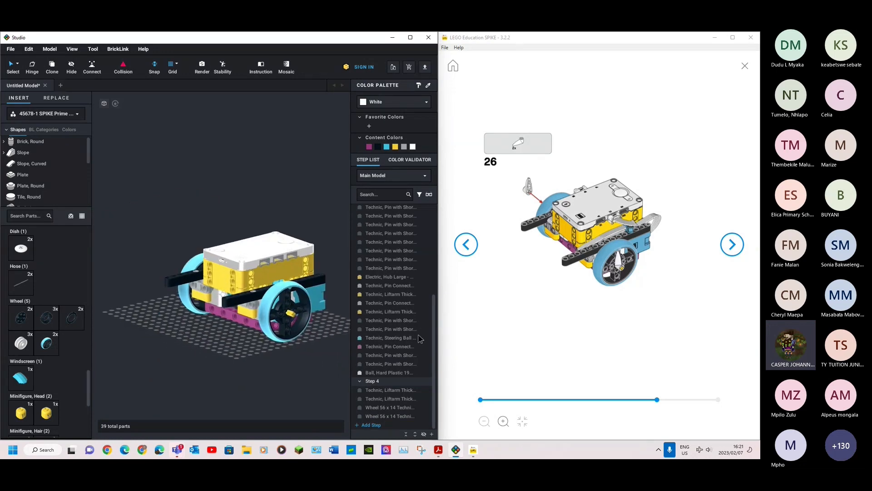
Close the LEGO Education SPIKE instructions and maximize the Studio window.
{"action": "left_click", "coordinate": [750, 37]}
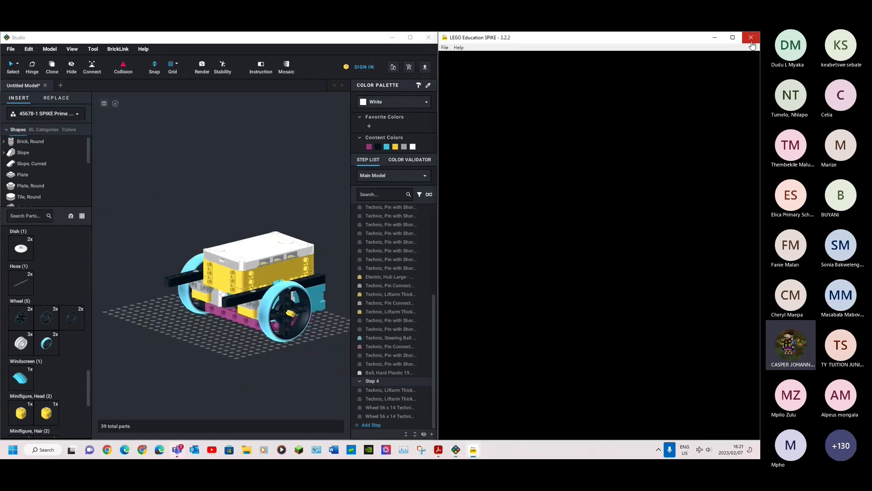
{"action": "double_click", "coordinate": [114, 38]}
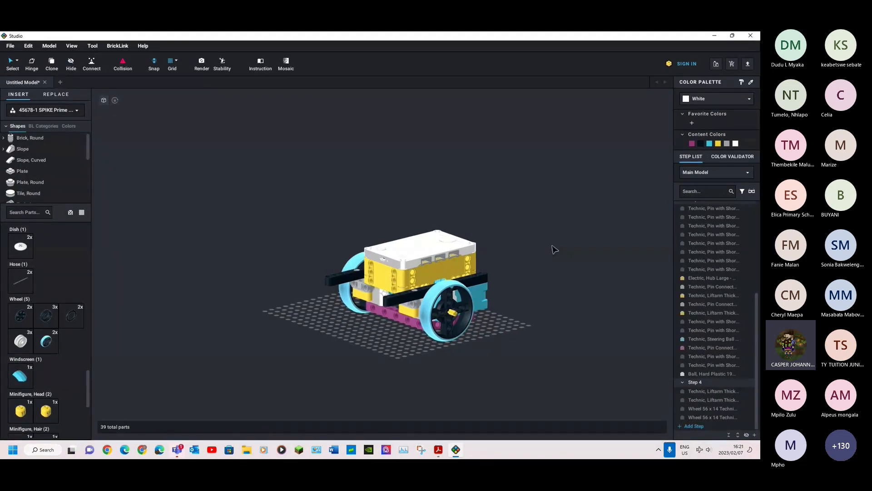
{"action": "right_click_drag", "start_coordinate": [535, 235], "coordinate": [472, 215]}
Select the entire wheeled model, shift it toward the back of the baseplate, and deselect it.
{"action": "left_click_drag", "start_coordinate": [238, 184], "coordinate": [506, 336]}
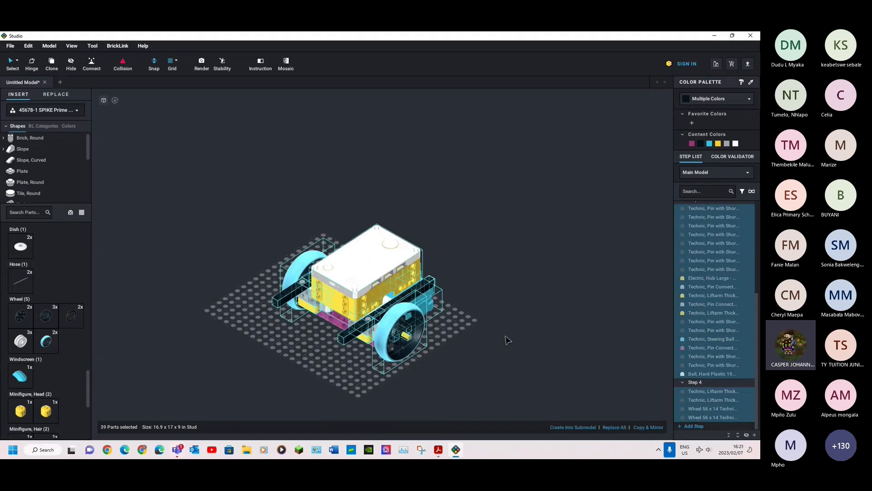
{"action": "left_click_drag", "start_coordinate": [363, 248], "coordinate": [327, 221]}
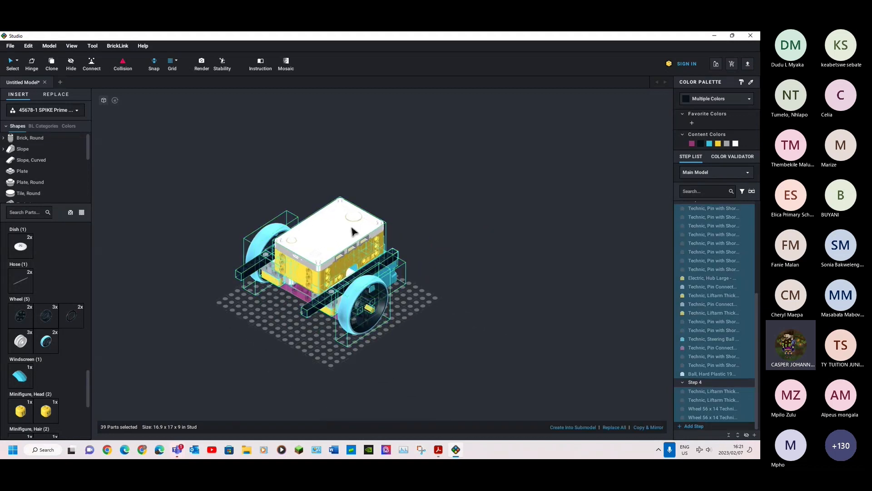
{"action": "left_click", "coordinate": [445, 276]}
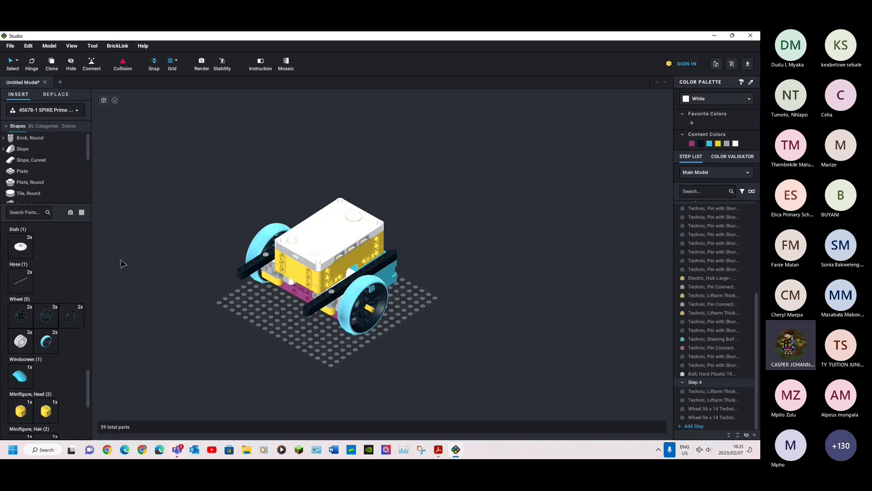
Save the model as a new .io file named Drive in the Palette folder.
{"action": "left_click", "coordinate": [10, 46]}
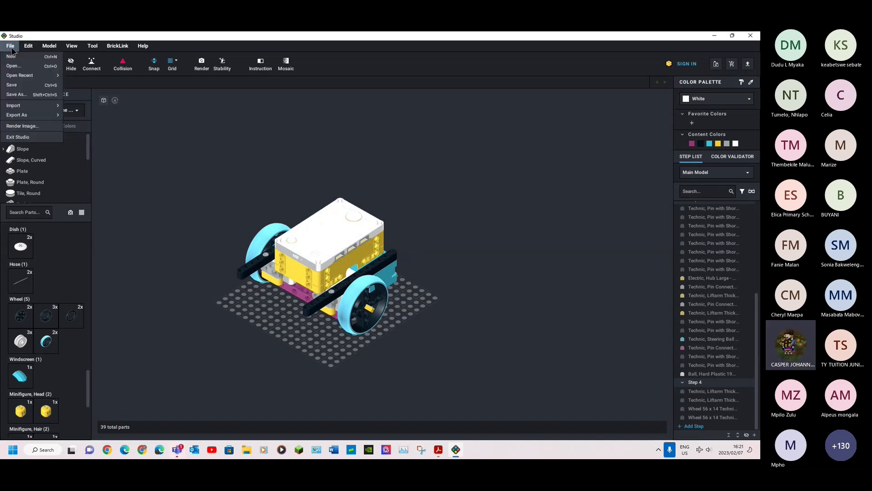
{"action": "left_click", "coordinate": [27, 94]}
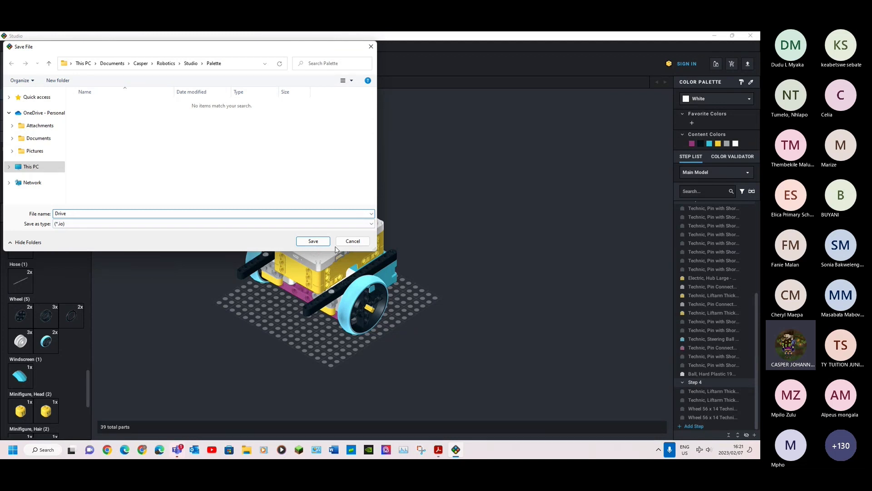
{"action": "left_click", "coordinate": [313, 240]}
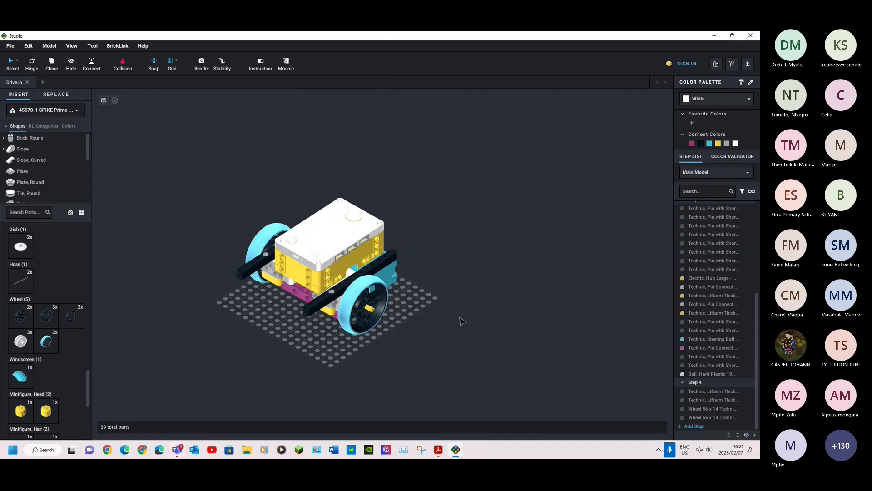
{"action": "middle_click_drag", "start_coordinate": [435, 294], "coordinate": [491, 282]}
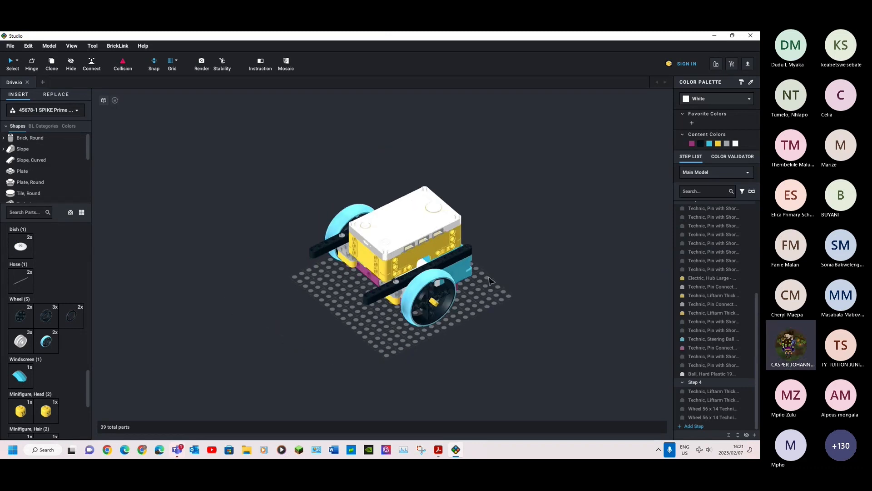
{"action": "mouse_move", "coordinate": [490, 281]}
{"action": "right_mouse_down"}
{"action": "mouse_move", "coordinate": [447, 257]}
{"action": "mouse_move", "coordinate": [512, 271]}
{"action": "mouse_move", "coordinate": [505, 275]}
{"action": "right_mouse_up"}
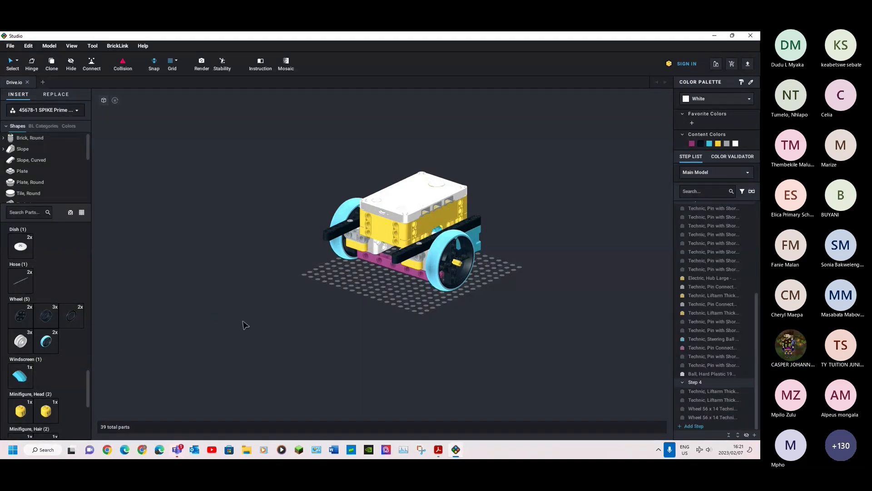
{"action": "left_click", "coordinate": [10, 45]}
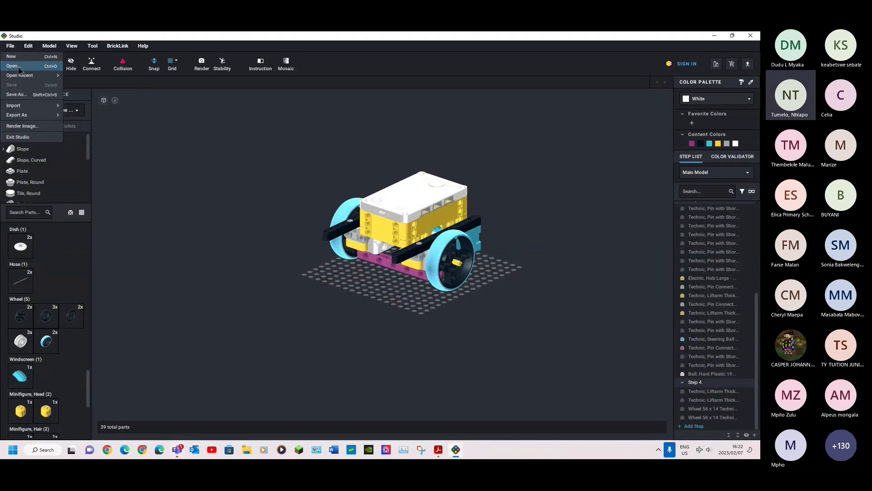
{"action": "mouse_move", "coordinate": [26, 76]}
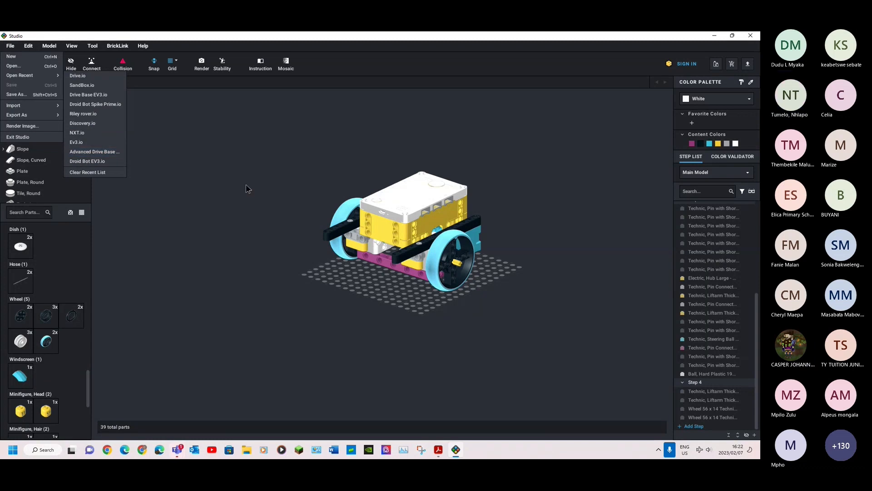
{"action": "left_click", "coordinate": [200, 199]}
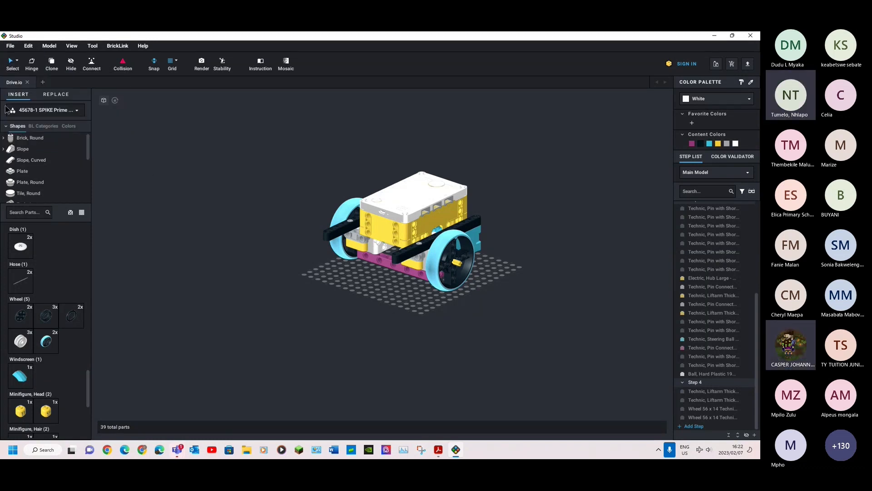
Open the recent Advanced Drive Base Spike Prime.io model and view it up close and from several sides.
{"action": "left_click", "coordinate": [10, 46]}
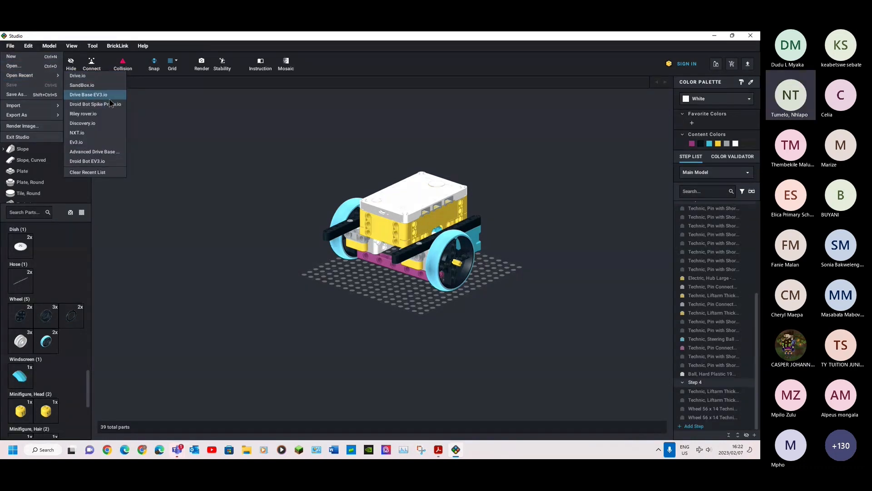
{"action": "left_click", "coordinate": [119, 150]}
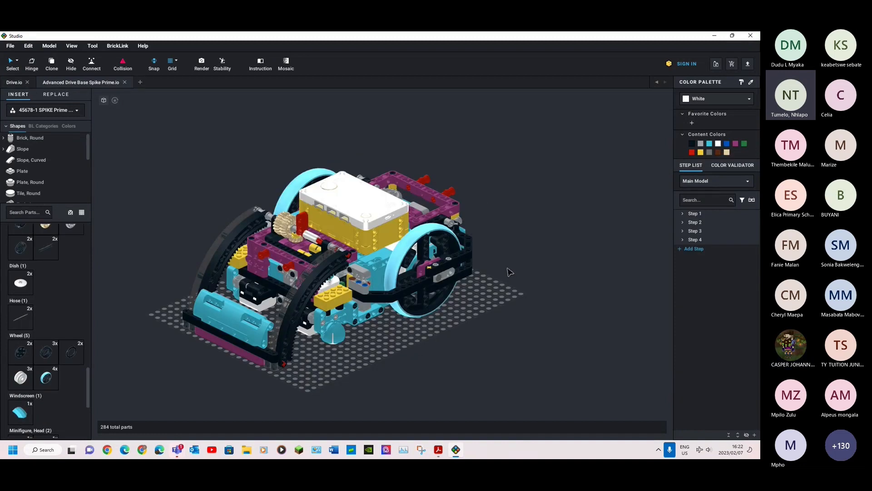
{"action": "scroll", "coordinate": [509, 271], "scroll_direction": "up", "scroll_amount": 3}
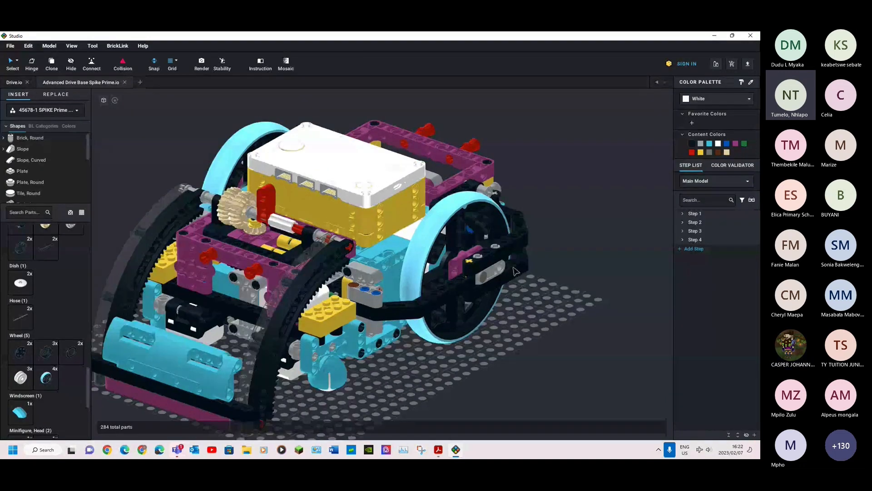
{"action": "scroll", "coordinate": [515, 272], "scroll_direction": "down", "scroll_amount": 3}
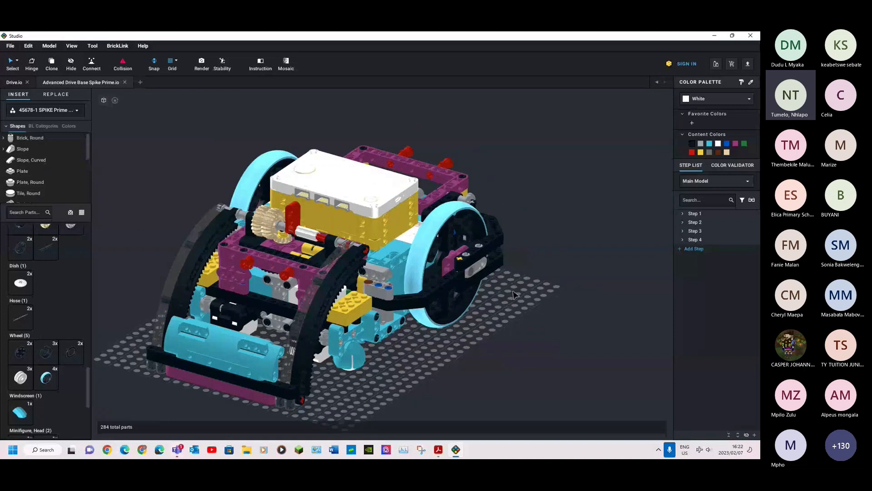
{"action": "scroll", "coordinate": [515, 294], "scroll_direction": "down", "scroll_amount": 1}
{"action": "right_click_drag", "start_coordinate": [514, 295], "coordinate": [523, 290]}
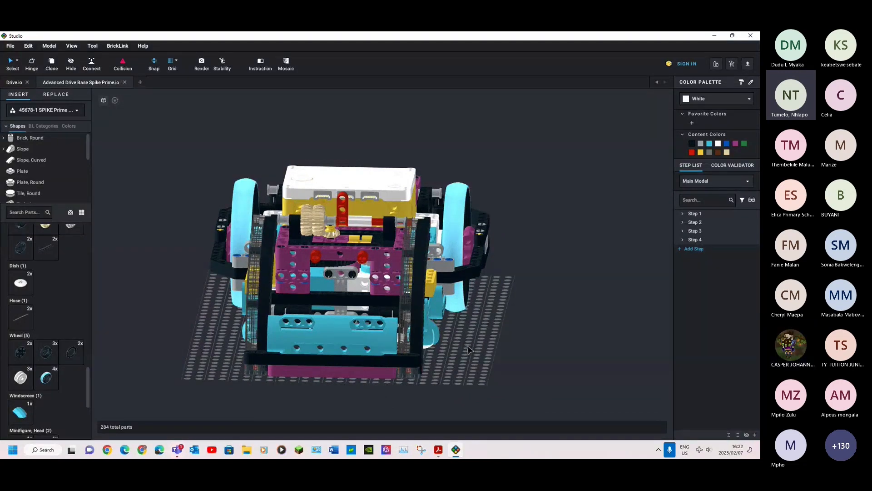
{"action": "right_click_drag", "start_coordinate": [471, 349], "coordinate": [426, 364]}
{"action": "middle_click_drag", "start_coordinate": [426, 364], "coordinate": [455, 356]}
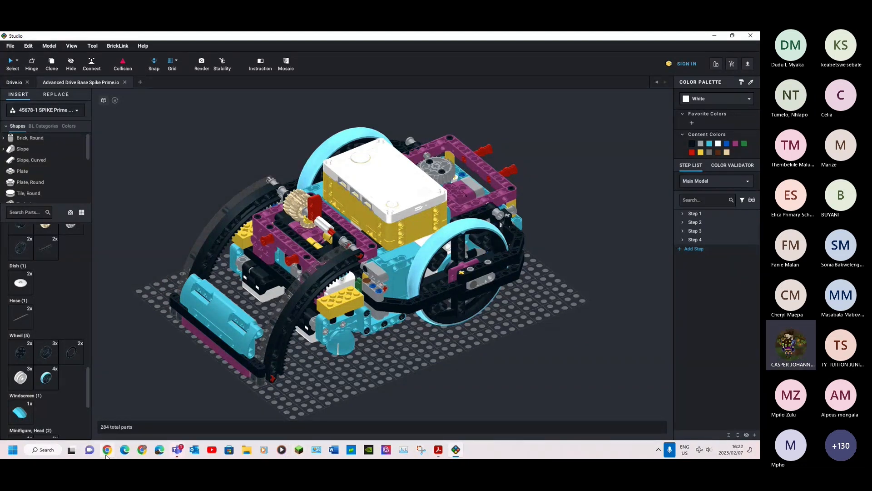
Import the official LEGO set 45678-1 as a custom palette, including minifig and extra parts, and check the list of palettes.
{"action": "left_click", "coordinate": [34, 111]}
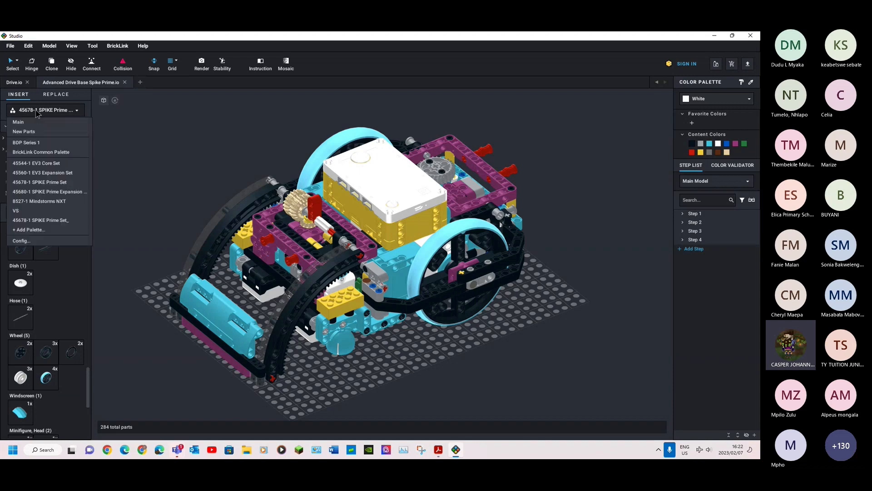
{"action": "left_click", "coordinate": [25, 242]}
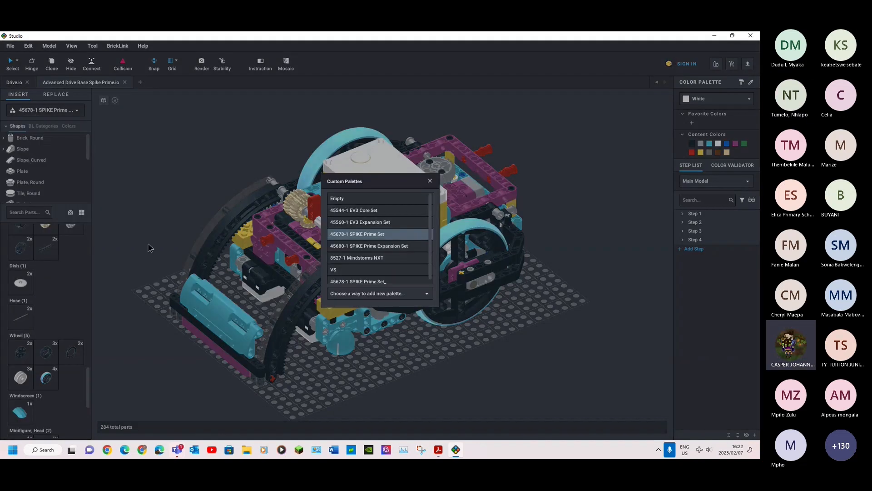
{"action": "left_click", "coordinate": [368, 294]}
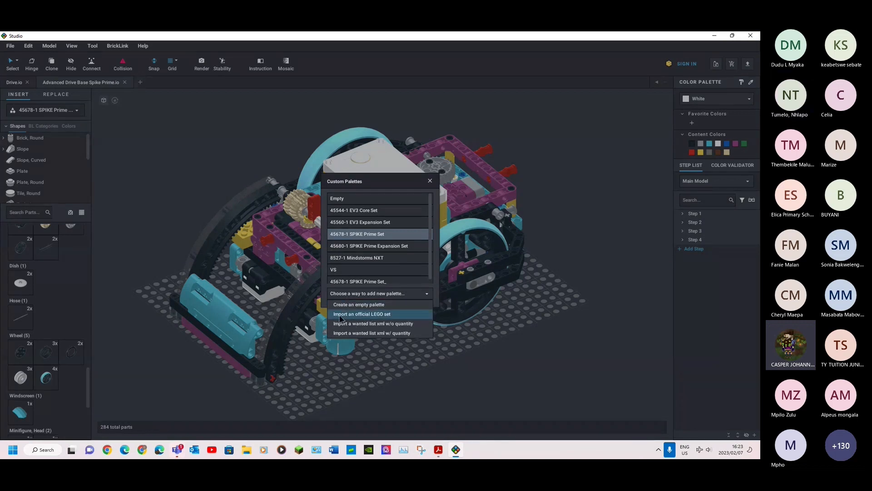
{"action": "left_click", "coordinate": [379, 314]}
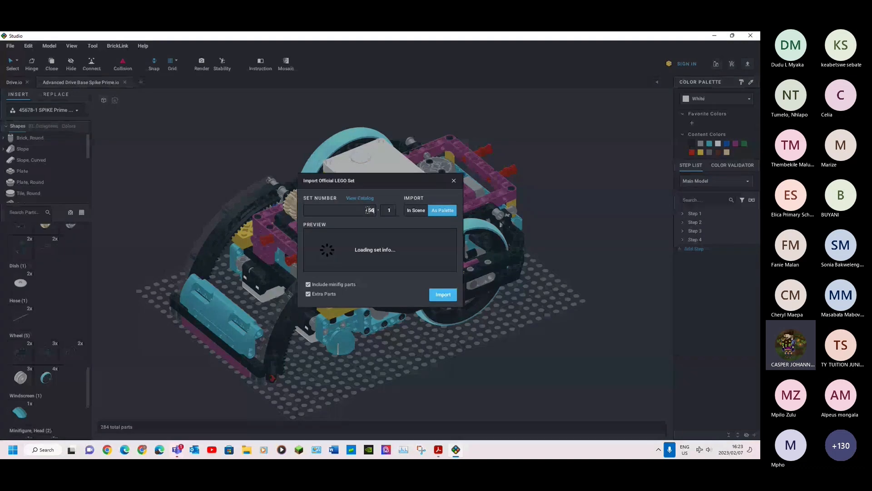
{"action": "type", "text": "45678"}
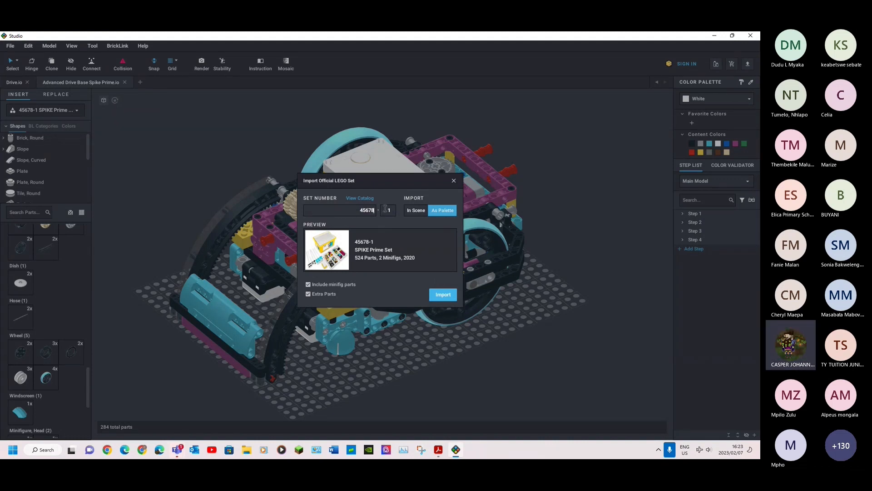
{"action": "left_click", "coordinate": [440, 296]}
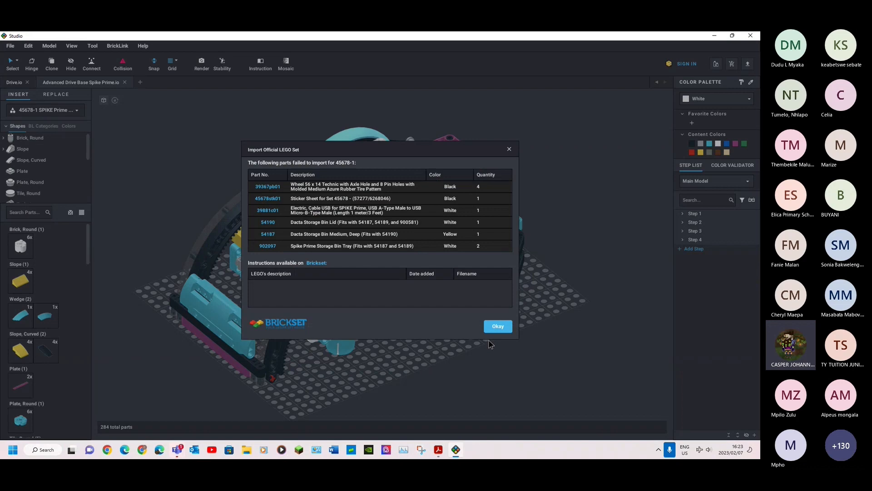
{"action": "left_click", "coordinate": [495, 327]}
{"action": "left_click", "coordinate": [71, 113]}
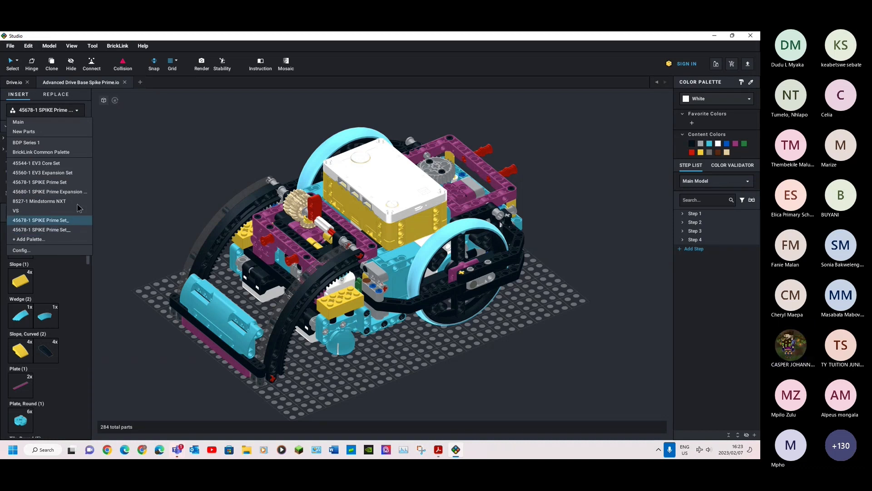
{"action": "left_click", "coordinate": [118, 149]}
Open the recent Discovery.io model for viewing and close Advanced Drive Base Spike Prime.io.
{"action": "left_click", "coordinate": [13, 45]}
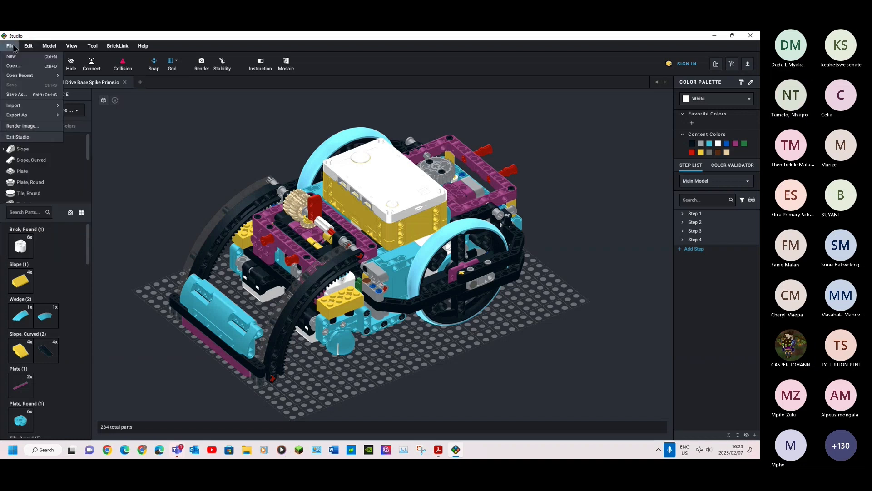
{"action": "mouse_move", "coordinate": [32, 76]}
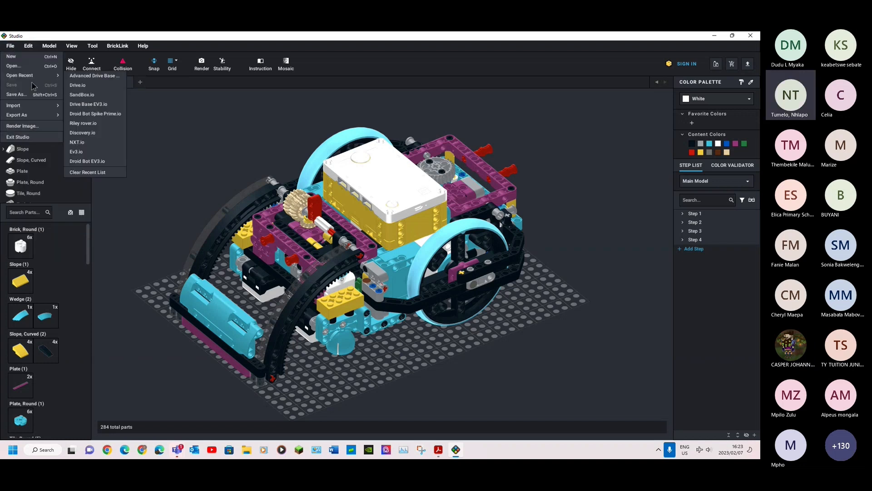
{"action": "left_click", "coordinate": [93, 135]}
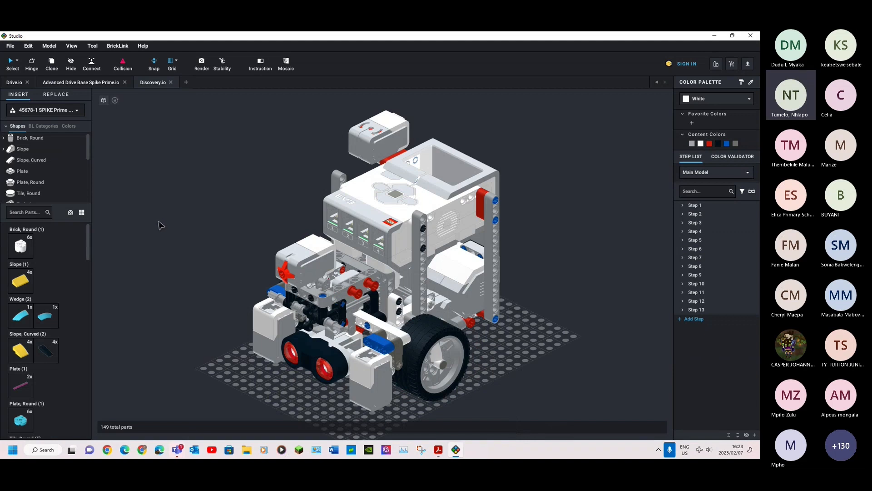
{"action": "left_click", "coordinate": [125, 82]}
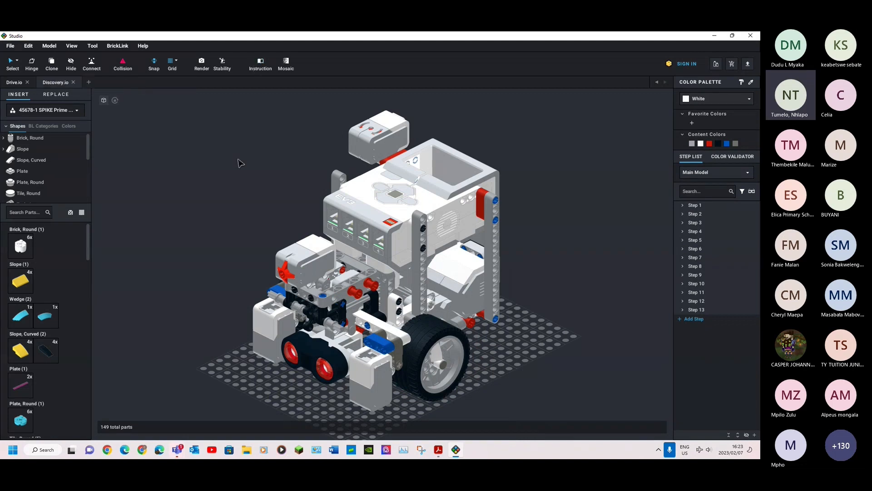
{"action": "middle_click_drag", "start_coordinate": [229, 170], "coordinate": [207, 152]}
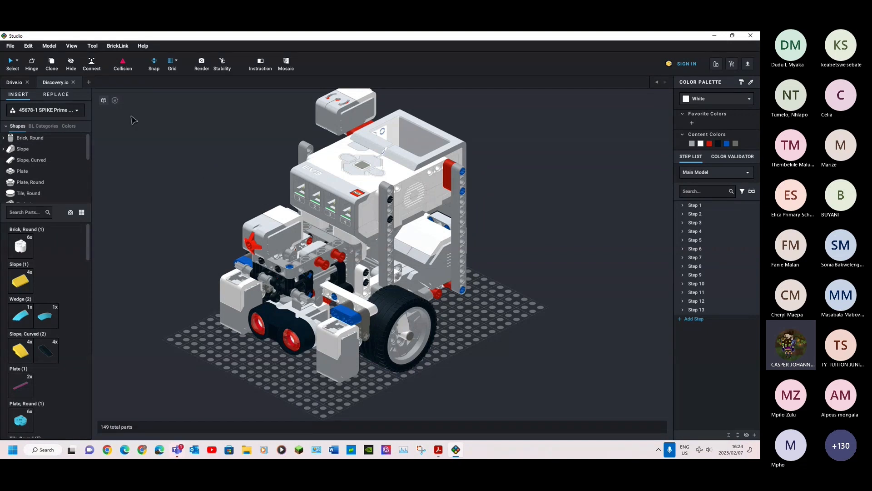
Open the recent NXT.io model and run the stability check on it, examining the robot from both sides.
{"action": "left_click", "coordinate": [10, 46]}
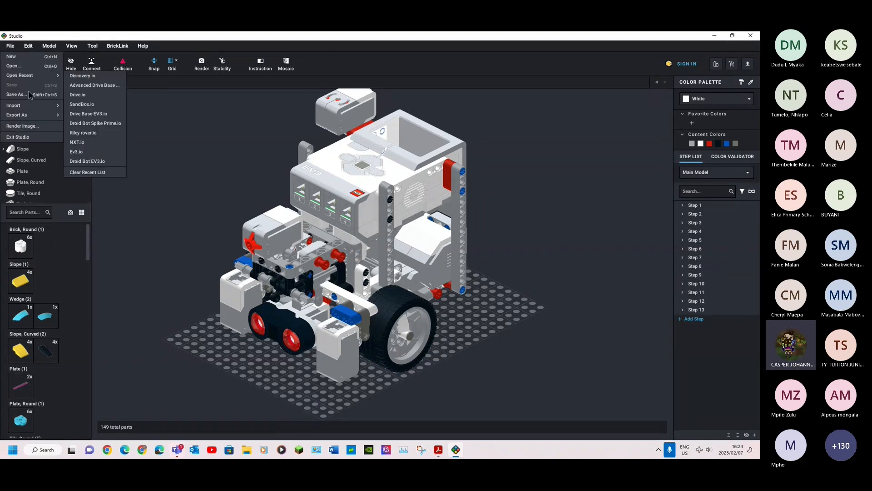
{"action": "mouse_move", "coordinate": [55, 78]}
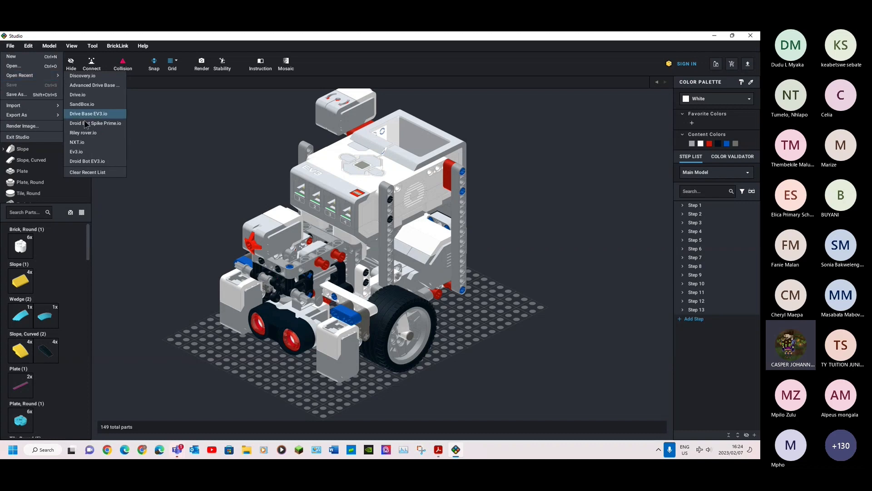
{"action": "left_click", "coordinate": [78, 142]}
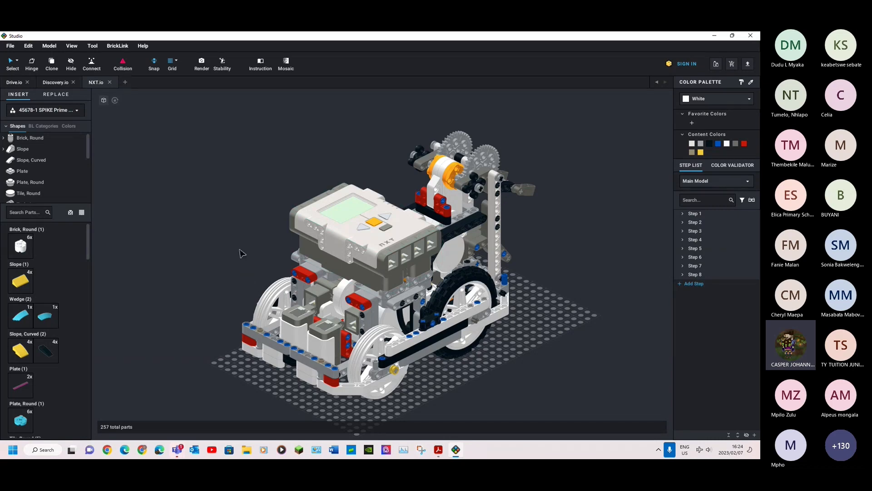
{"action": "scroll", "coordinate": [241, 253], "scroll_direction": "down", "scroll_amount": 2}
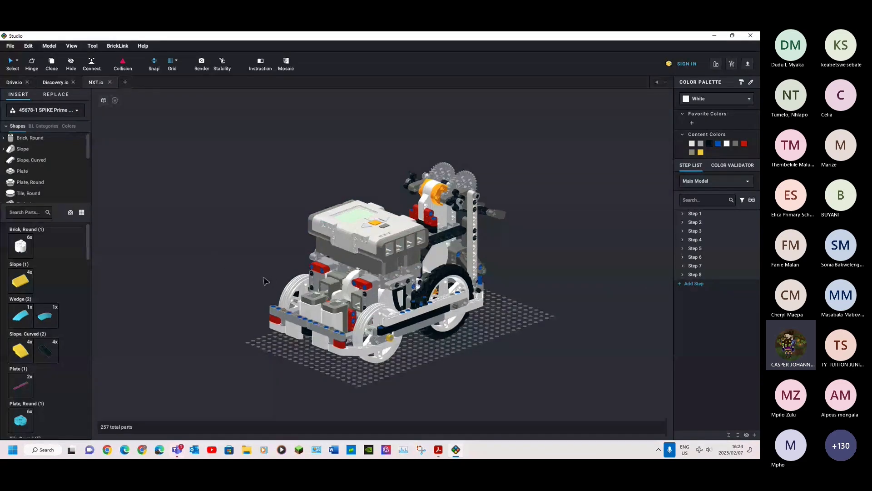
{"action": "scroll", "coordinate": [265, 281], "scroll_direction": "up", "scroll_amount": 1}
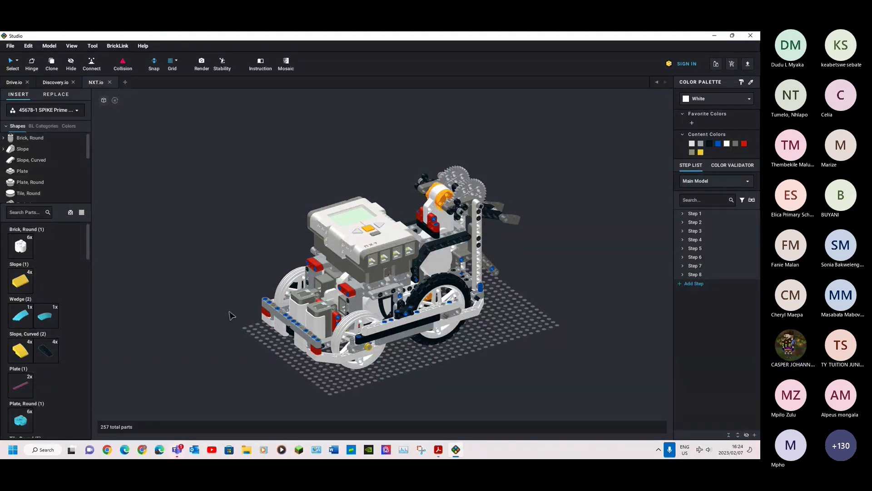
{"action": "right_click_drag", "start_coordinate": [229, 311], "coordinate": [286, 312]}
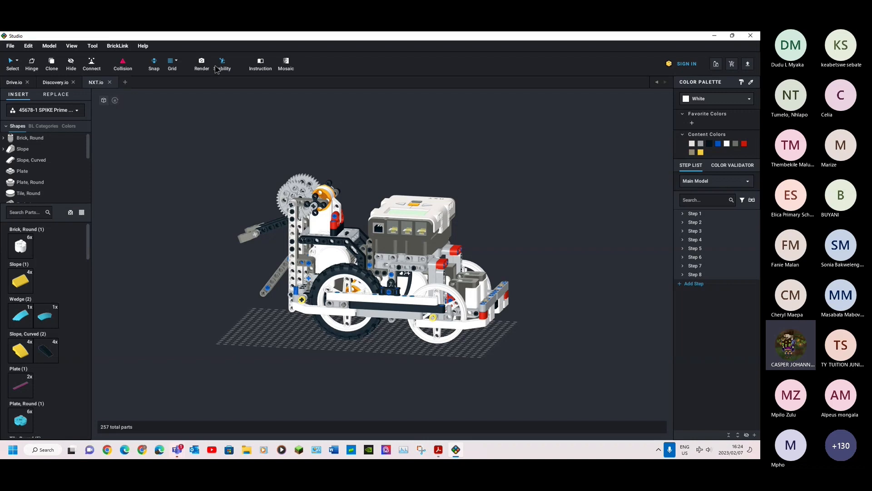
{"action": "left_click", "coordinate": [223, 67]}
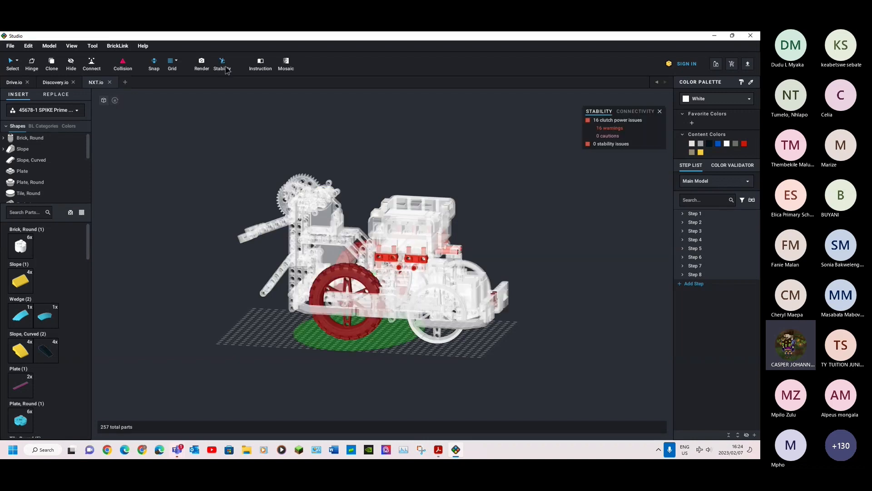
{"action": "right_click_drag", "start_coordinate": [476, 186], "coordinate": [416, 175]}
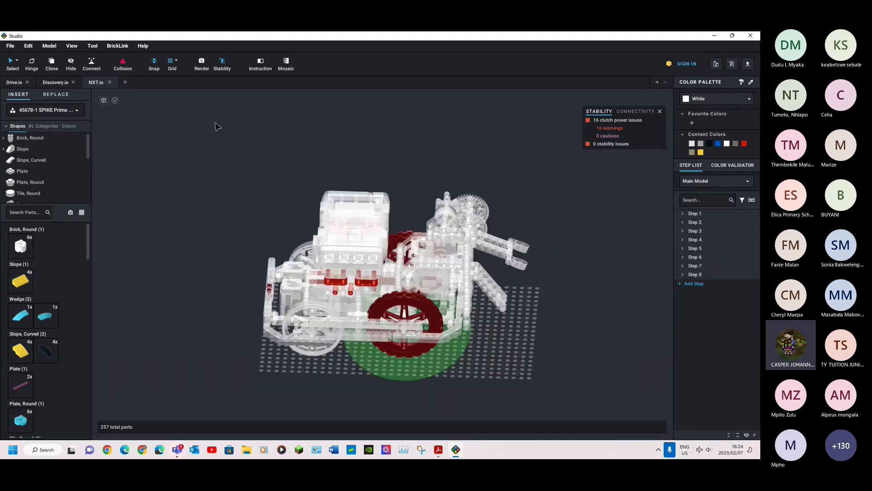
Run the stability check on the Drive.io model and examine the highlighted parts from several angles.
{"action": "left_click", "coordinate": [18, 83]}
{"action": "left_click", "coordinate": [232, 68]}
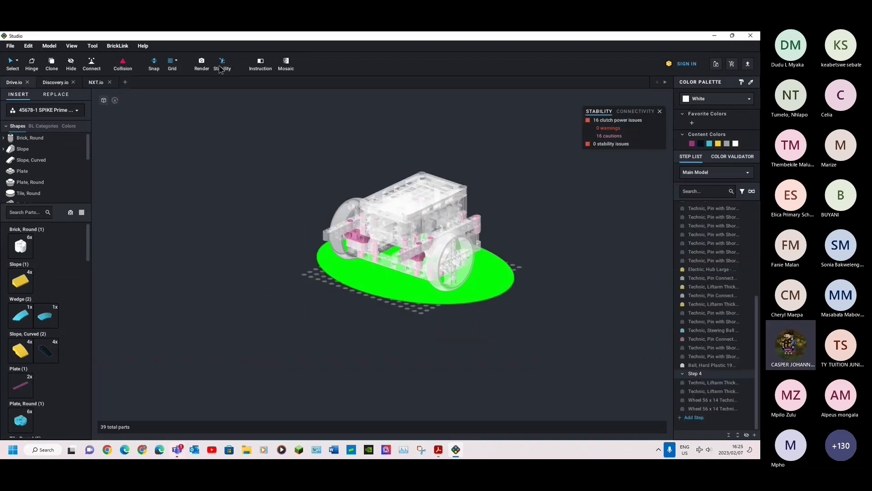
{"action": "right_click_drag", "start_coordinate": [250, 133], "coordinate": [233, 140]}
{"action": "scroll", "coordinate": [577, 203], "scroll_direction": "up", "scroll_amount": 5}
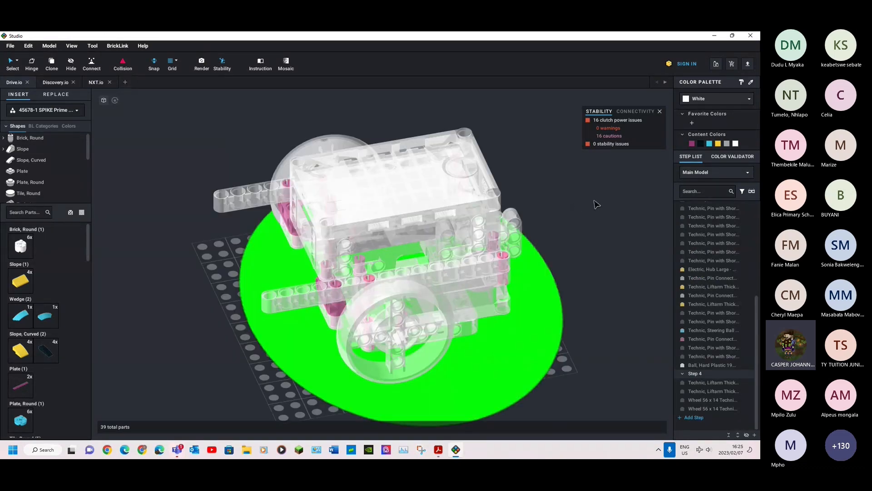
{"action": "middle_click_drag", "start_coordinate": [596, 204], "coordinate": [484, 151]}
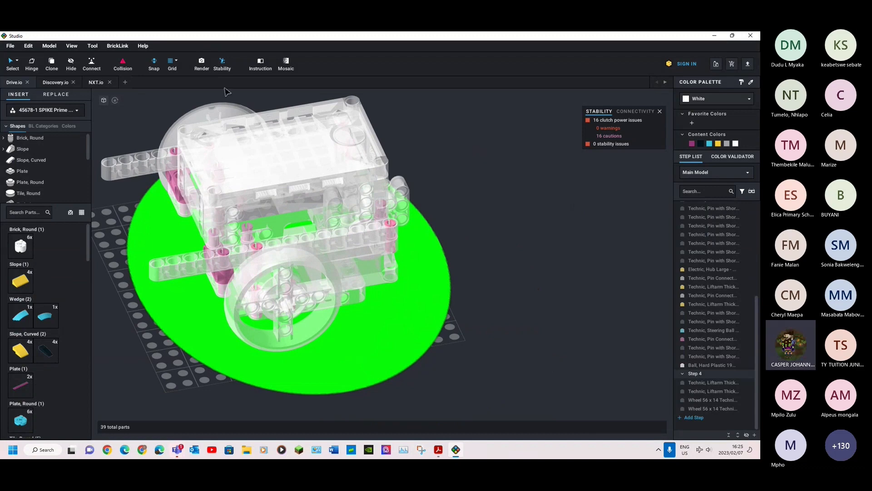
{"action": "right_click_drag", "start_coordinate": [184, 86], "coordinate": [274, 160]}
{"action": "scroll", "coordinate": [273, 161], "scroll_direction": "down", "scroll_amount": 3}
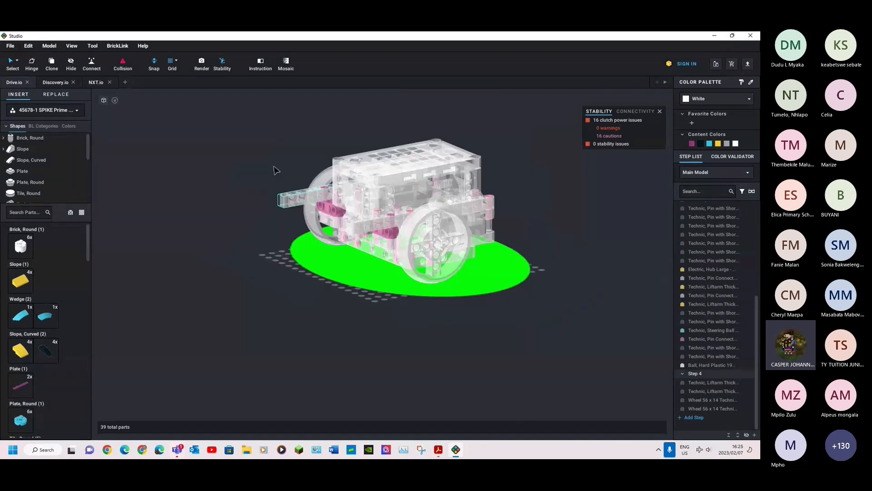
{"action": "middle_click_drag", "start_coordinate": [274, 181], "coordinate": [258, 212]}
{"action": "scroll", "coordinate": [258, 212], "scroll_direction": "down", "scroll_amount": 1}
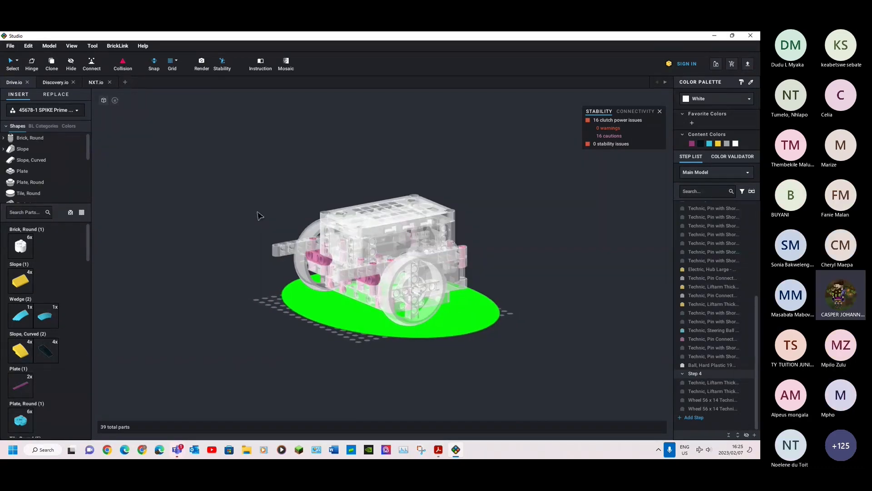
{"action": "scroll", "coordinate": [263, 241], "scroll_direction": "up", "scroll_amount": 1}
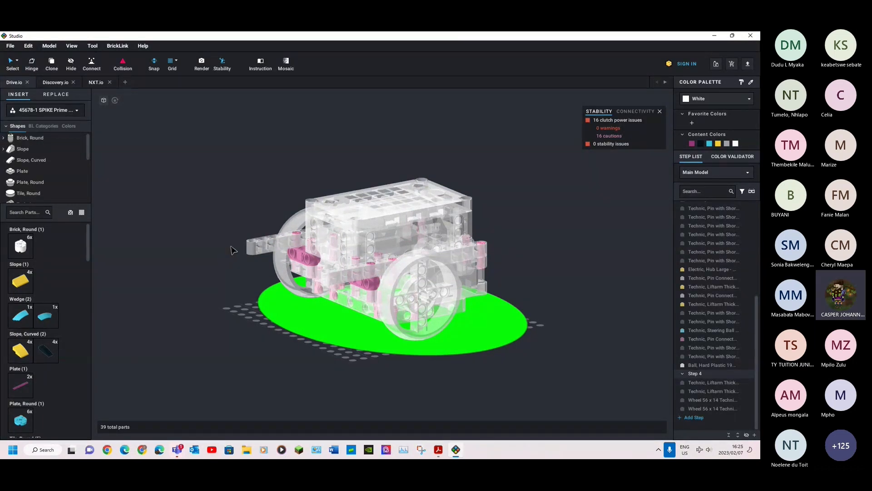
Check the list of available palettes and turn off the stability check on the Drive.io model.
{"action": "right_click_drag", "start_coordinate": [230, 246], "coordinate": [240, 244]}
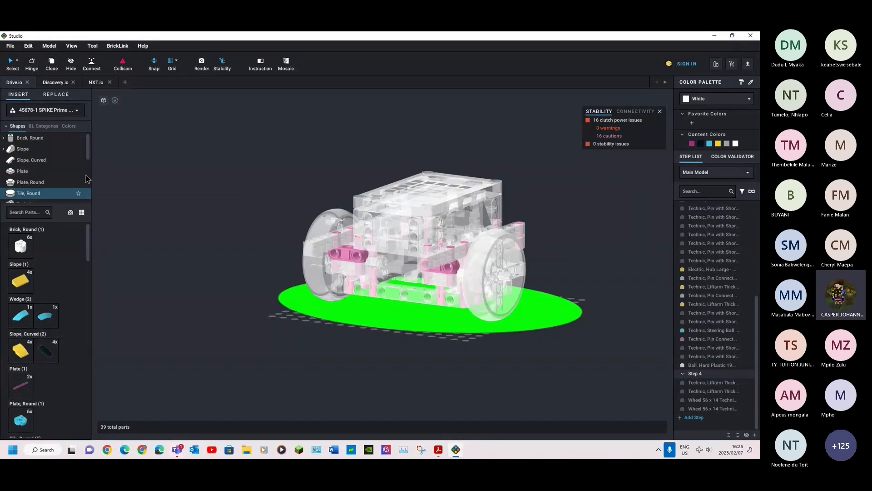
{"action": "left_click", "coordinate": [44, 114]}
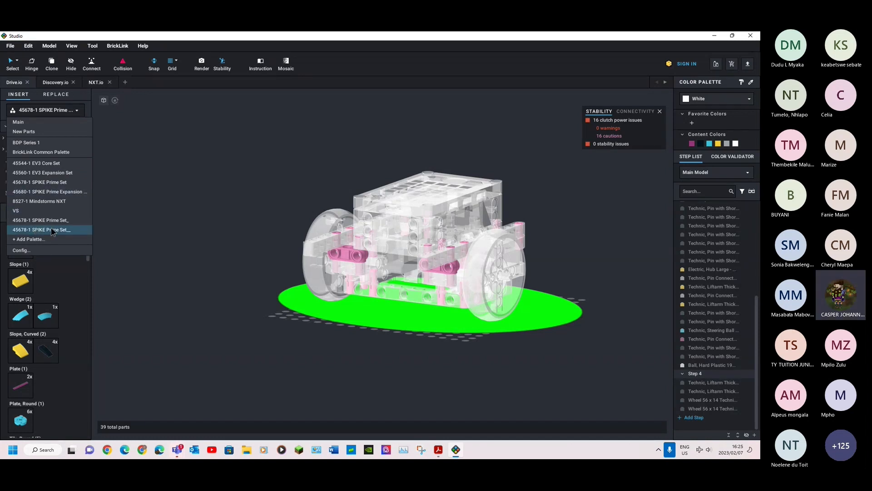
{"action": "left_click", "coordinate": [168, 222]}
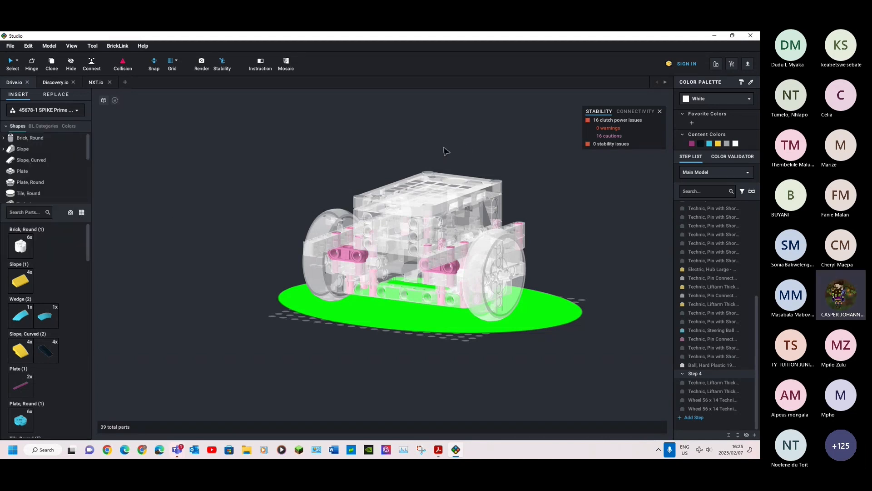
{"action": "left_click", "coordinate": [221, 66]}
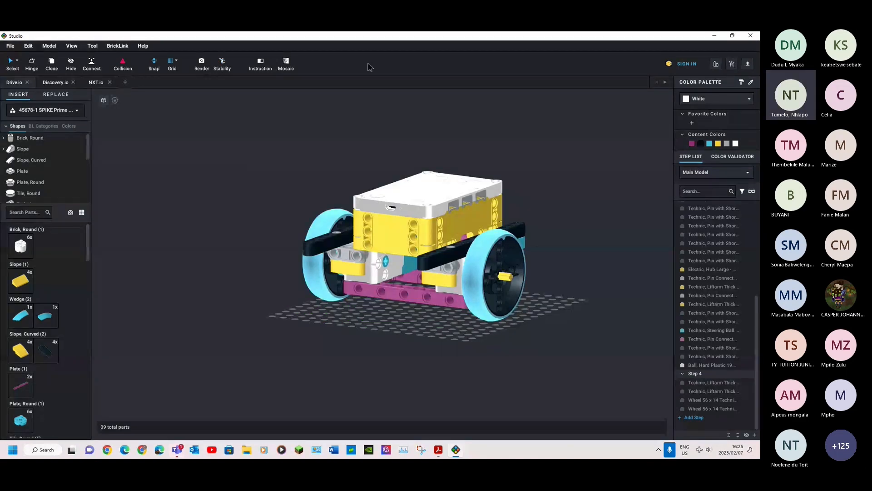
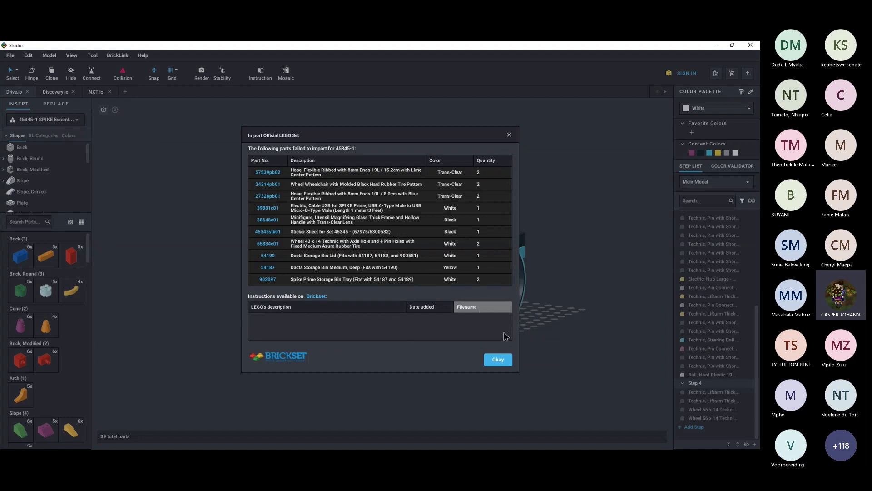
Finish the import of set 45345-1 and create a new empty model.
{"action": "left_click", "coordinate": [498, 360]}
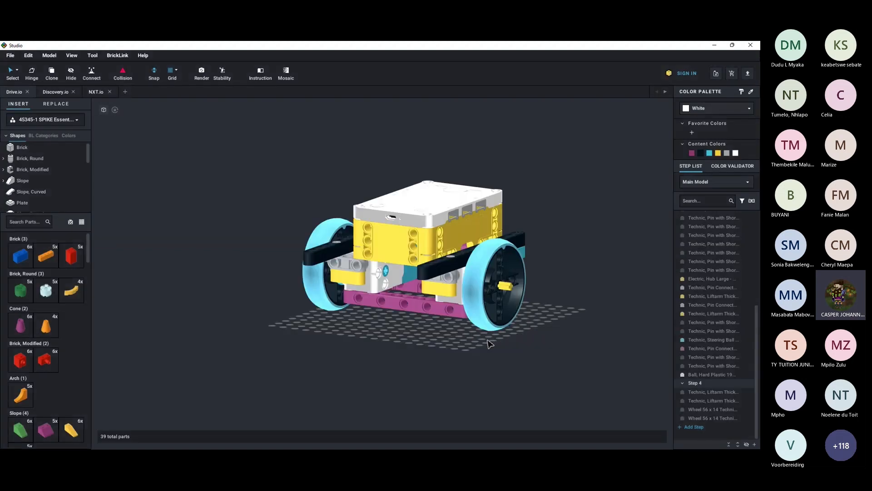
{"action": "left_click", "coordinate": [126, 92]}
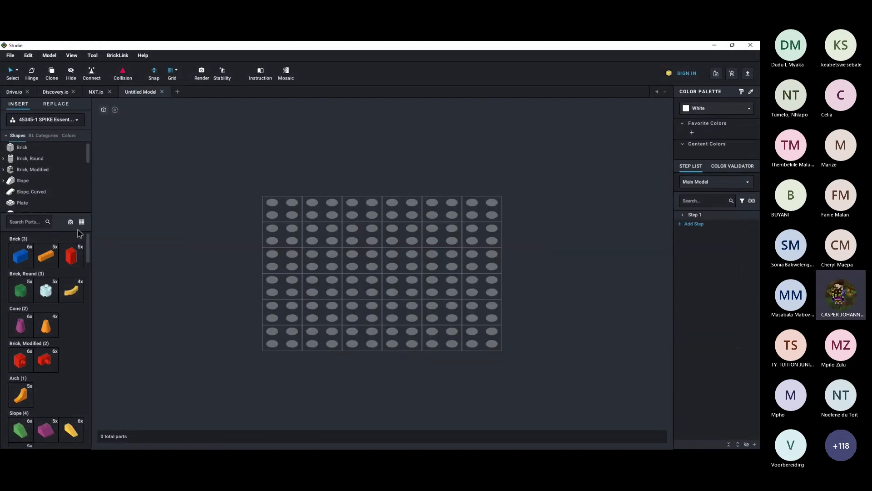
Widen the parts palette and show its parts as large thumbnails with their names.
{"action": "left_click_drag", "start_coordinate": [93, 219], "coordinate": [358, 227]}
{"action": "left_click", "coordinate": [349, 223]}
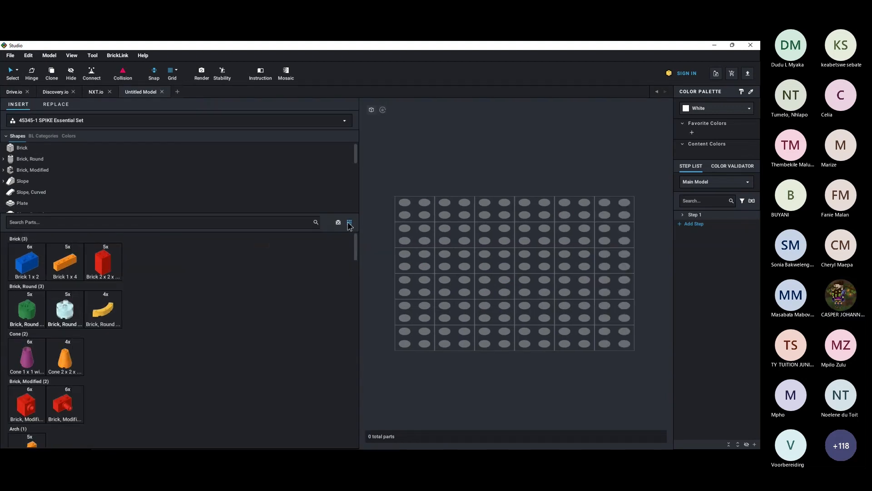
{"action": "left_click", "coordinate": [349, 222]}
{"action": "left_click", "coordinate": [349, 222]}
{"action": "left_click", "coordinate": [349, 222]}
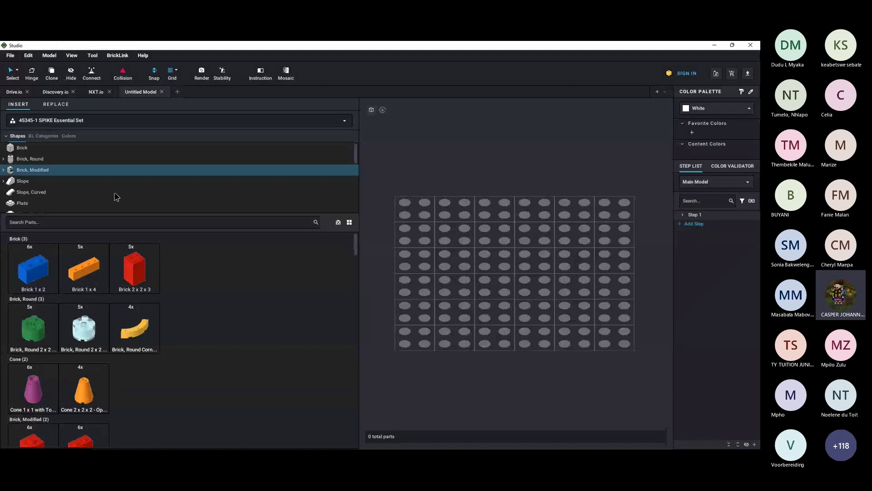
Place a white Plate 16 x 16 on the building grid.
{"action": "scroll", "coordinate": [185, 312], "scroll_direction": "down", "scroll_amount": 3}
{"action": "scroll", "coordinate": [187, 313], "scroll_direction": "down", "scroll_amount": 5}
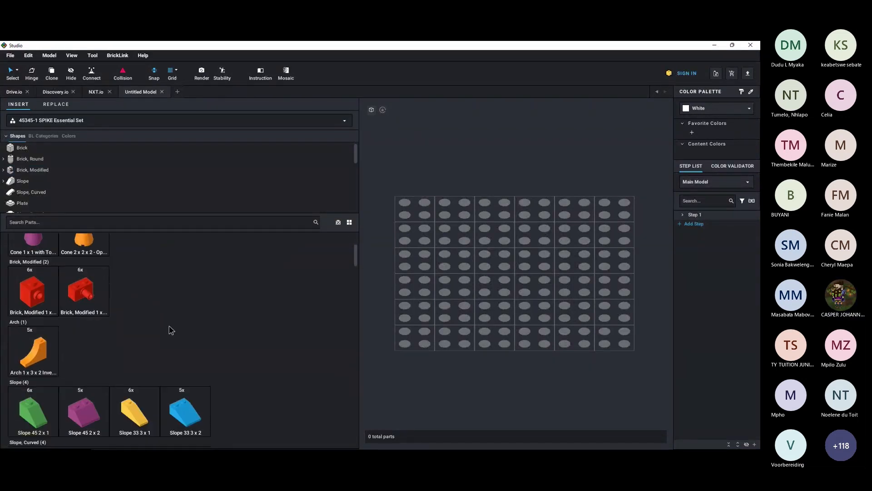
{"action": "scroll", "coordinate": [165, 327], "scroll_direction": "down", "scroll_amount": 2}
{"action": "left_click_drag", "start_coordinate": [134, 291], "coordinate": [514, 251]}
Add the round 4 x 4 and 2 x 2 plates and the modified 1 x 2 tow ball plate, moving the latter to the white plate's front edge.
{"action": "scroll", "coordinate": [273, 331], "scroll_direction": "down", "scroll_amount": 1}
{"action": "scroll", "coordinate": [416, 357], "scroll_direction": "down", "scroll_amount": 4}
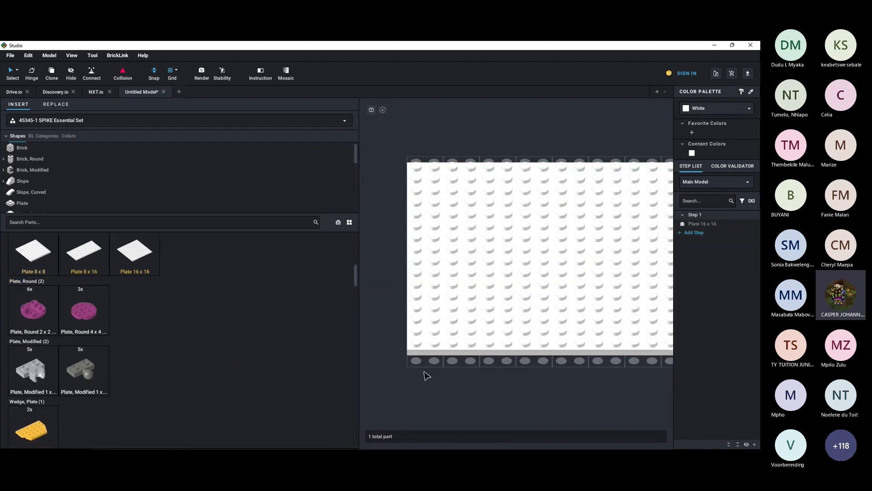
{"action": "left_click_drag", "start_coordinate": [90, 312], "coordinate": [476, 212]}
{"action": "left_click_drag", "start_coordinate": [40, 302], "coordinate": [551, 276]}
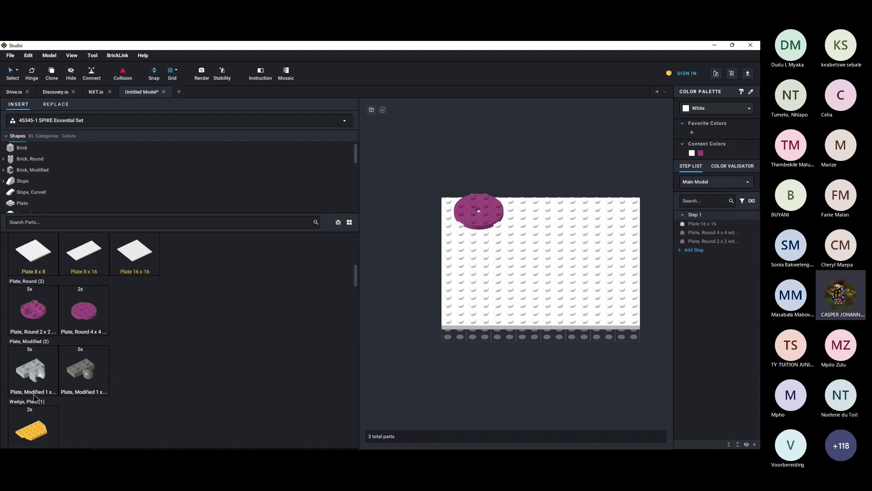
{"action": "left_click_drag", "start_coordinate": [88, 375], "coordinate": [465, 297]}
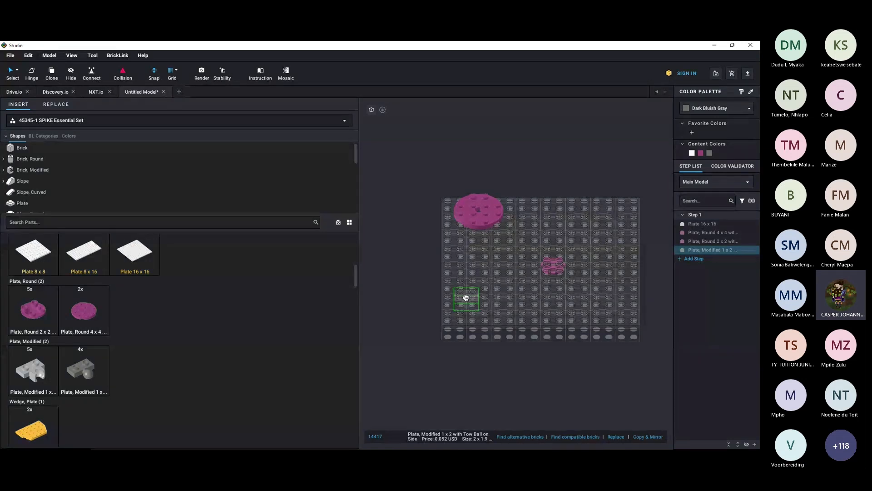
{"action": "left_click_drag", "start_coordinate": [466, 298], "coordinate": [592, 321]}
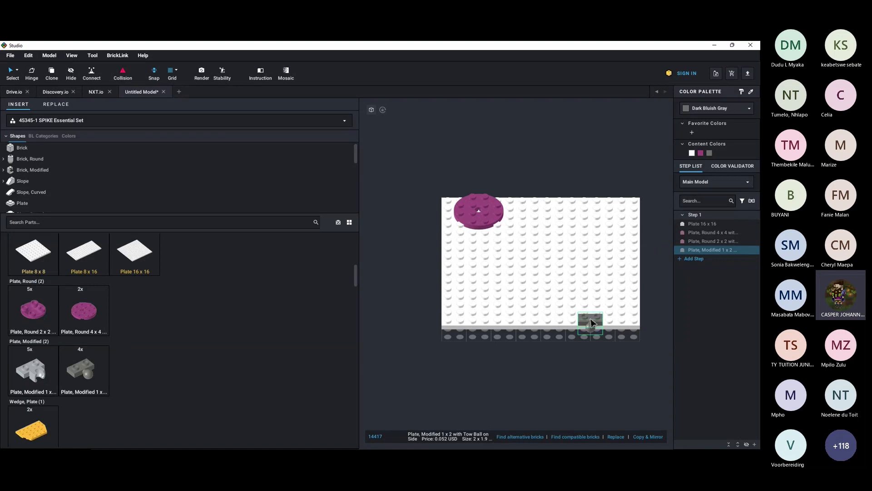
Add a Bright Light Orange Technic Brick 1 x 12 with Holes across the middle of the white plate.
{"action": "scroll", "coordinate": [262, 400], "scroll_direction": "down", "scroll_amount": 3}
{"action": "scroll", "coordinate": [222, 414], "scroll_direction": "down", "scroll_amount": 5}
{"action": "scroll", "coordinate": [223, 404], "scroll_direction": "down", "scroll_amount": 4}
{"action": "left_click_drag", "start_coordinate": [226, 256], "coordinate": [554, 253]}
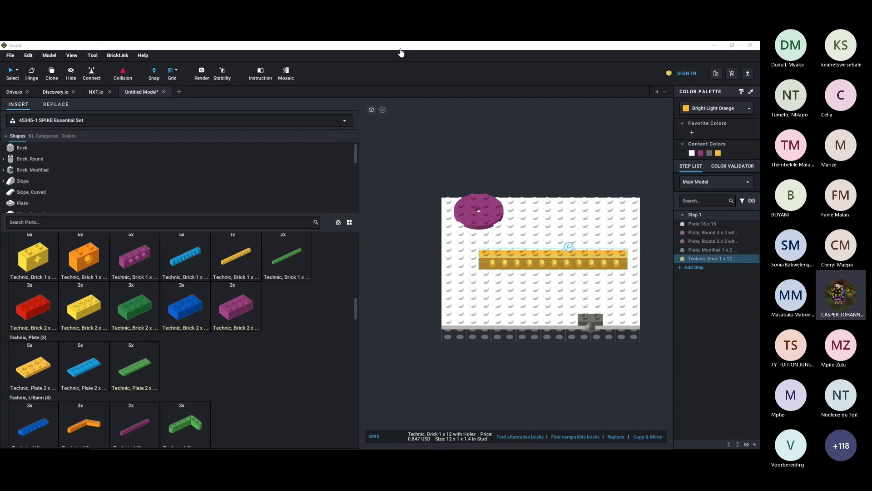
Browse the part categories of the set and delete all parts from the model.
{"action": "left_click", "coordinate": [308, 203]}
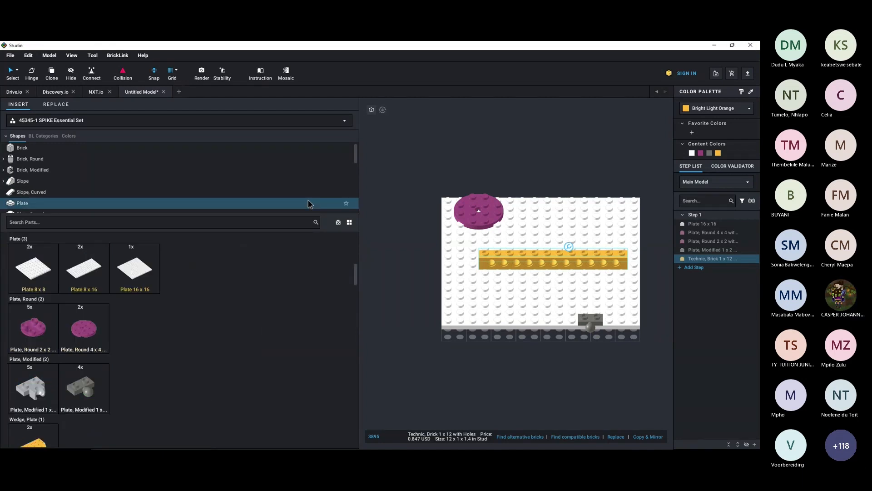
{"action": "scroll", "coordinate": [127, 198], "scroll_direction": "down", "scroll_amount": 2}
{"action": "scroll", "coordinate": [77, 193], "scroll_direction": "down", "scroll_amount": 5}
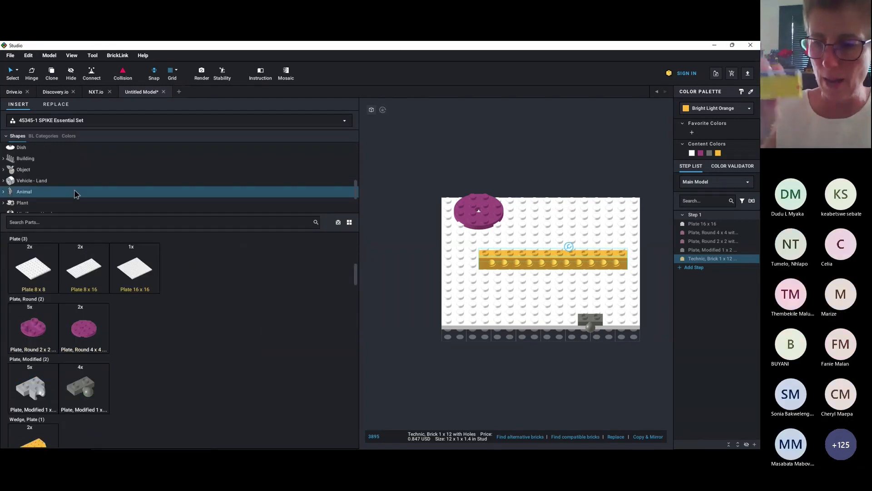
{"action": "left_click_drag", "start_coordinate": [397, 172], "coordinate": [730, 406]}
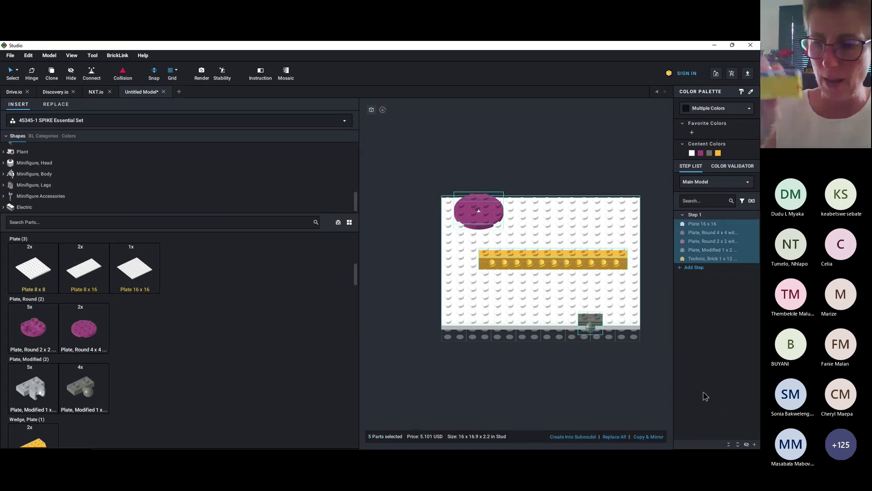
{"action": "key", "text": "Delete"}
Show the Electric parts and place two SPIKE Prime small angular motors side by side with a gap between them.
{"action": "scroll", "coordinate": [50, 191], "scroll_direction": "up", "scroll_amount": 2}
{"action": "scroll", "coordinate": [40, 206], "scroll_direction": "down", "scroll_amount": 2}
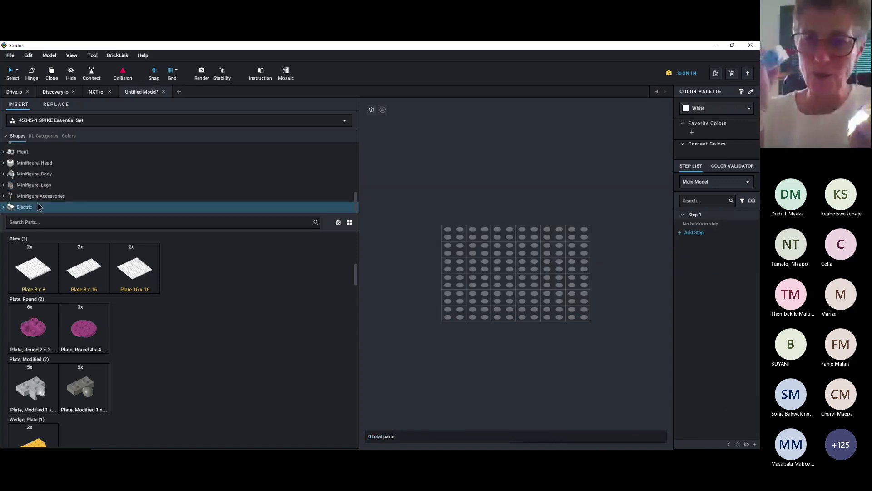
{"action": "left_click", "coordinate": [36, 207]}
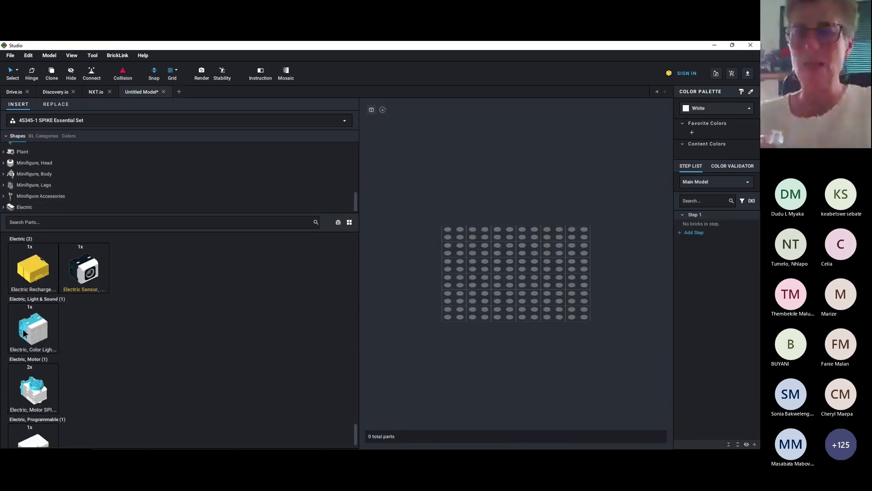
{"action": "scroll", "coordinate": [47, 384], "scroll_direction": "down", "scroll_amount": 1}
{"action": "left_click_drag", "start_coordinate": [52, 374], "coordinate": [464, 266]}
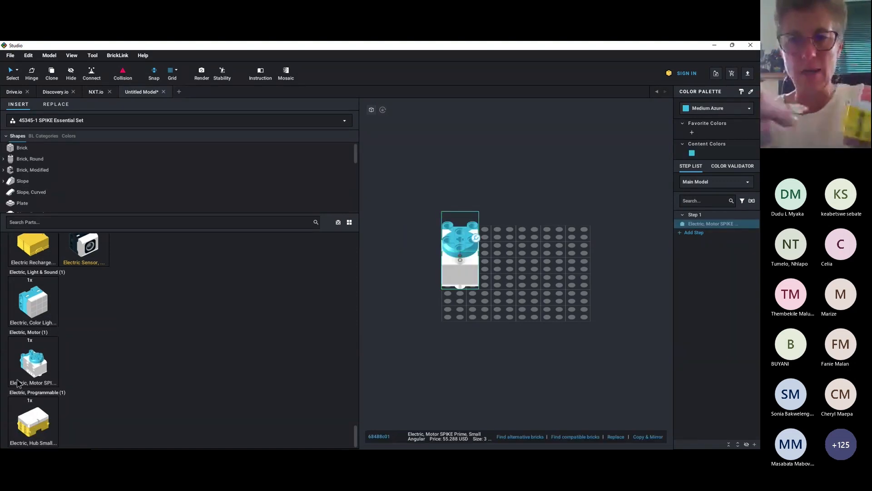
{"action": "left_click", "coordinate": [26, 367]}
{"action": "left_click_drag", "start_coordinate": [26, 367], "coordinate": [559, 250]}
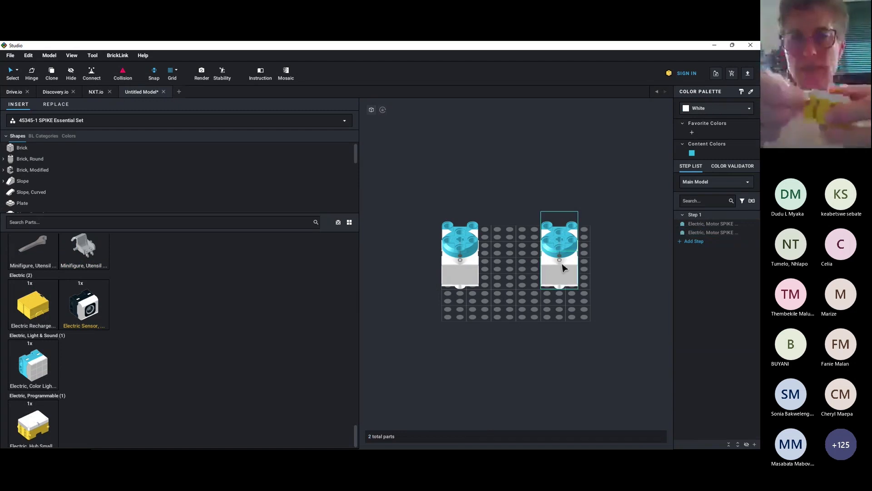
Place the SPIKE Prime small hub in front of the two motors and narrow the parts palette.
{"action": "left_click", "coordinate": [40, 419]}
{"action": "left_click_drag", "start_coordinate": [26, 428], "coordinate": [514, 329]}
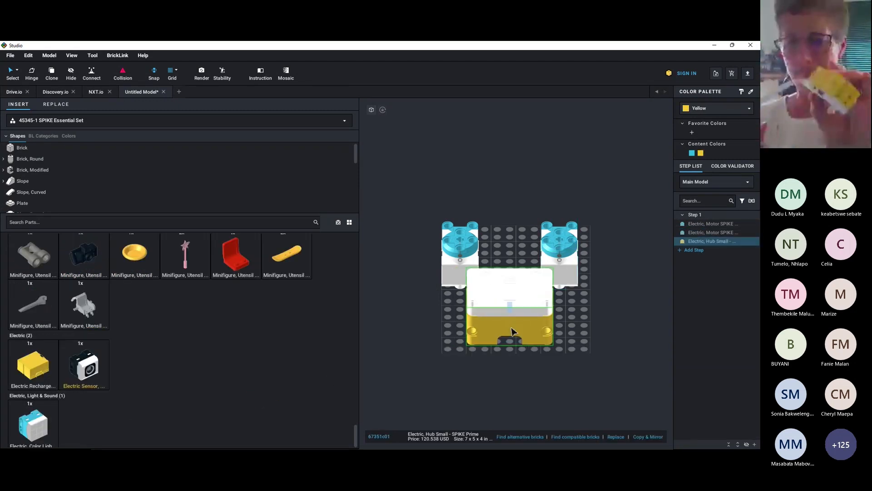
{"action": "left_click_drag", "start_coordinate": [359, 309], "coordinate": [233, 323]}
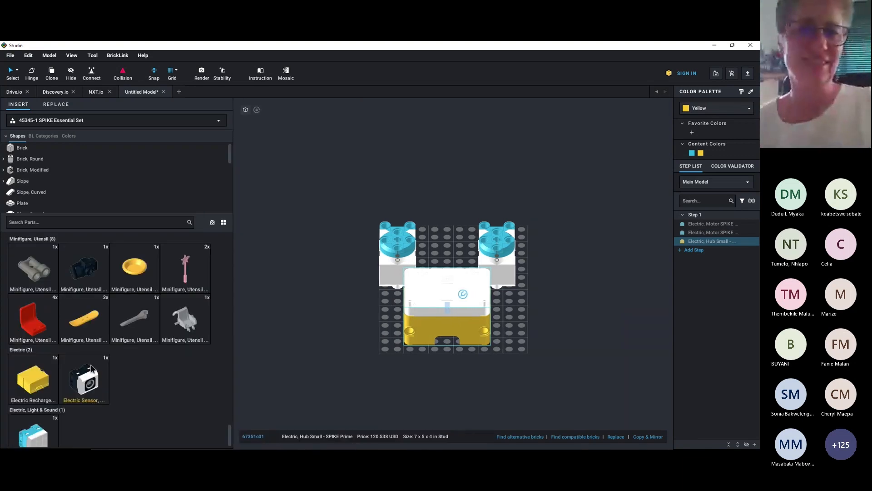
Insert the rechargeable battery into the hub and place the color sensor and color light matrix on either side of it.
{"action": "scroll", "coordinate": [86, 369], "scroll_direction": "down", "scroll_amount": 1}
{"action": "left_click_drag", "start_coordinate": [25, 362], "coordinate": [450, 333]}
{"action": "left_click_drag", "start_coordinate": [32, 376], "coordinate": [352, 318]}
{"action": "left_click_drag", "start_coordinate": [59, 403], "coordinate": [533, 309]}
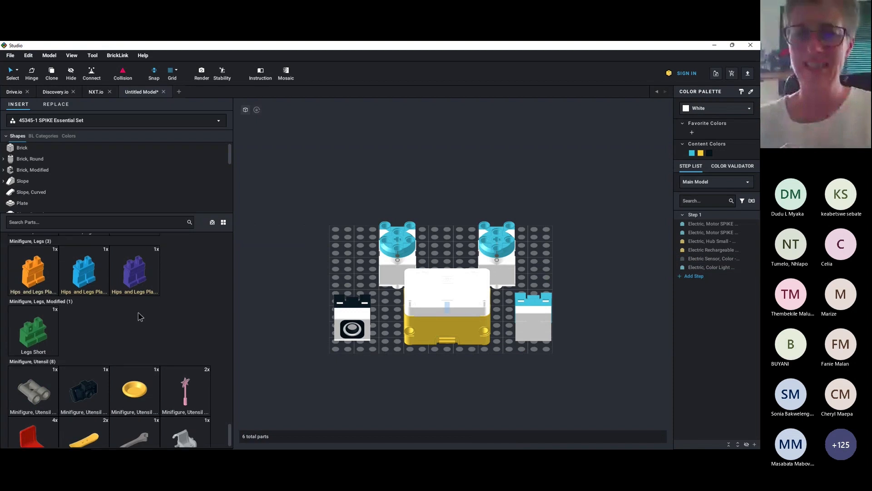
Assemble a minifigure behind the color sensor from dark purple hips and legs, the blue-armed torso and the dual-sided huge grin head.
{"action": "scroll", "coordinate": [140, 316], "scroll_direction": "up", "scroll_amount": 2}
{"action": "left_click_drag", "start_coordinate": [152, 337], "coordinate": [329, 225]}
{"action": "scroll", "coordinate": [45, 356], "scroll_direction": "up", "scroll_amount": 2}
{"action": "left_click_drag", "start_coordinate": [34, 313], "coordinate": [332, 218]}
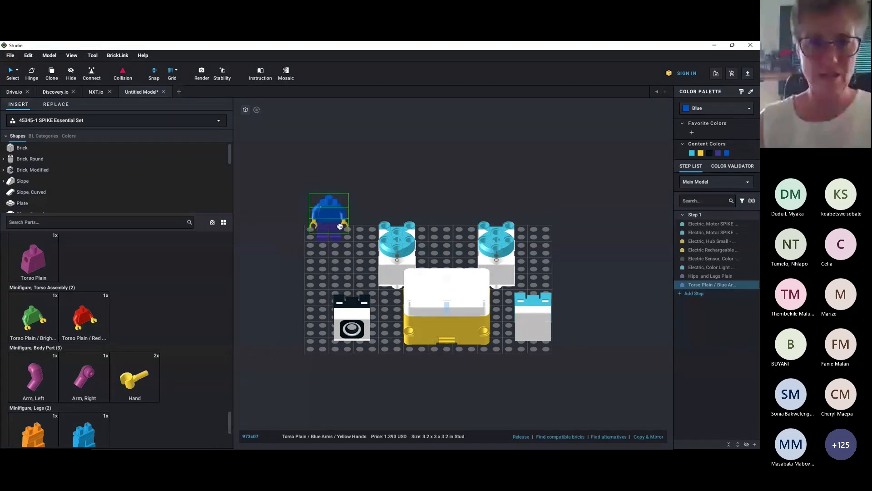
{"action": "left_click", "coordinate": [328, 232]}
{"action": "scroll", "coordinate": [86, 368], "scroll_direction": "up", "scroll_amount": 4}
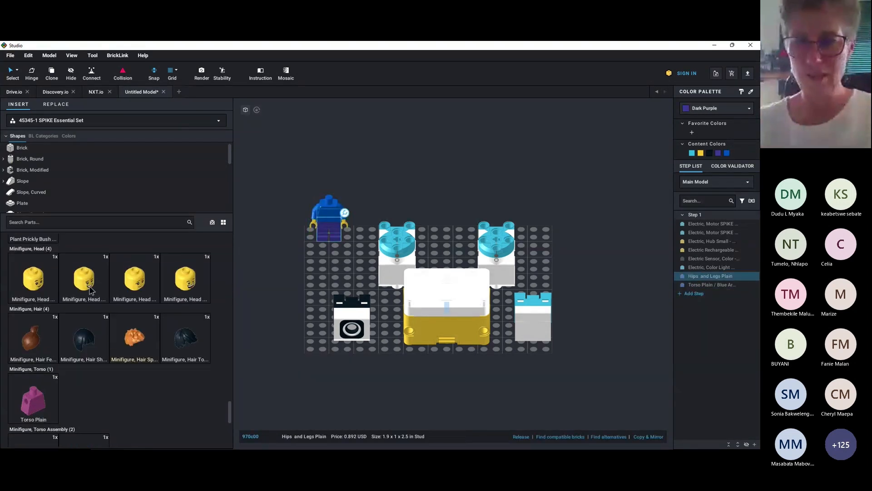
{"action": "left_click_drag", "start_coordinate": [189, 277], "coordinate": [329, 196]}
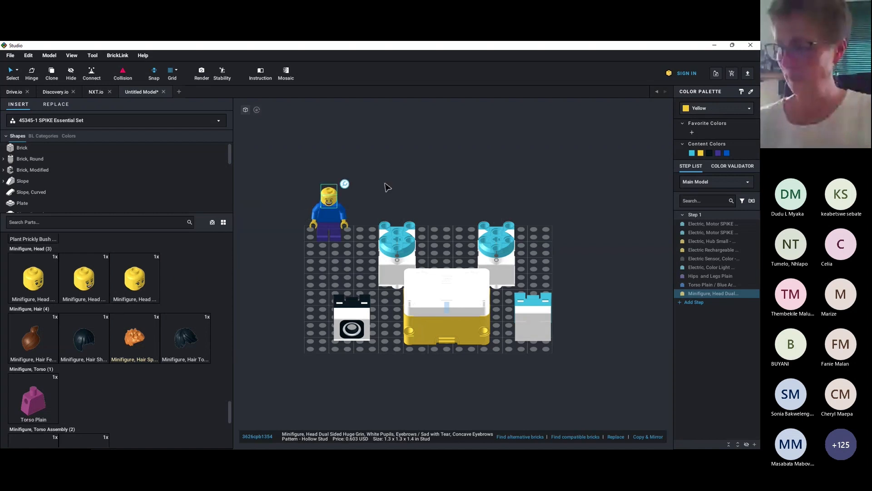
Recolor the minifigure's torso to Bright Light Yellow.
{"action": "left_click", "coordinate": [739, 109]}
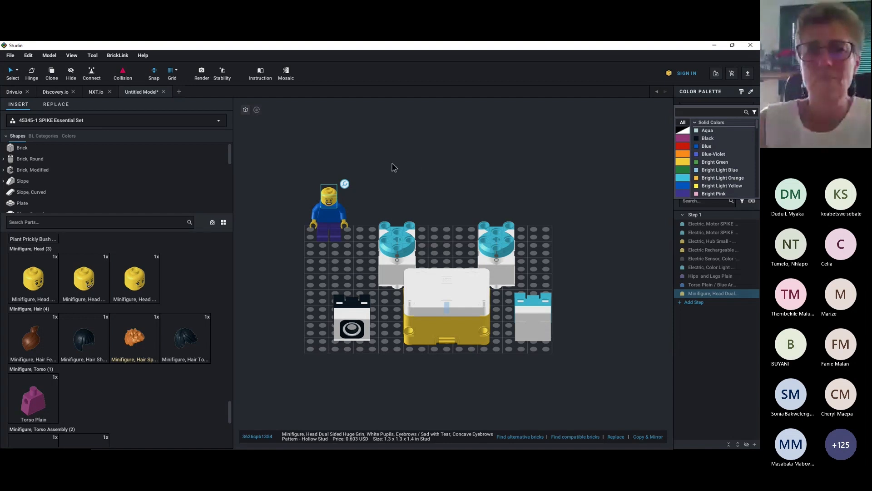
{"action": "left_click", "coordinate": [334, 207]}
{"action": "left_click", "coordinate": [334, 210]}
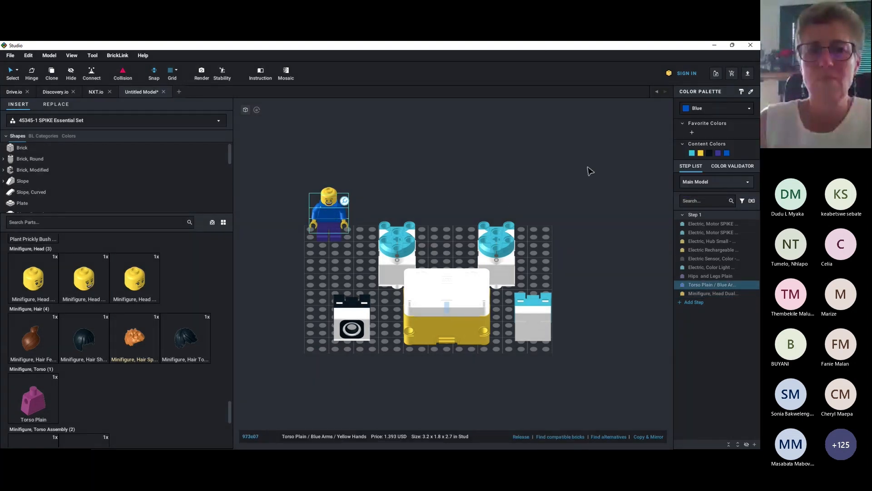
{"action": "left_click", "coordinate": [729, 108]}
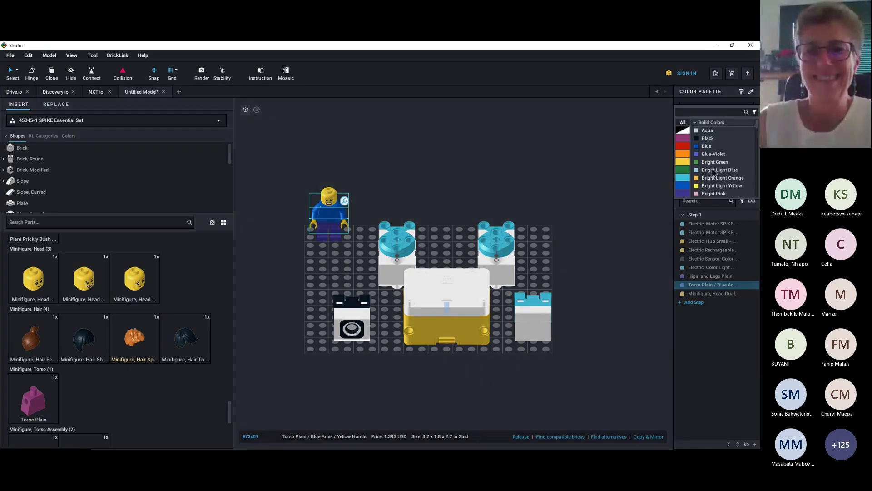
{"action": "left_click", "coordinate": [701, 186]}
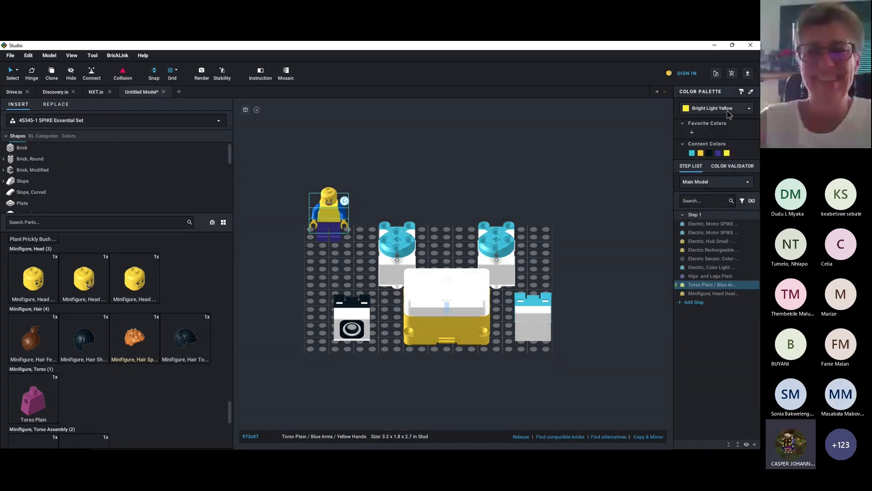
Recolor the minifigure's hips and legs to Fabuland Orange.
{"action": "left_click", "coordinate": [329, 238]}
{"action": "left_click", "coordinate": [712, 109]}
{"action": "scroll", "coordinate": [712, 181], "scroll_direction": "down", "scroll_amount": 5}
{"action": "left_click", "coordinate": [711, 181]}
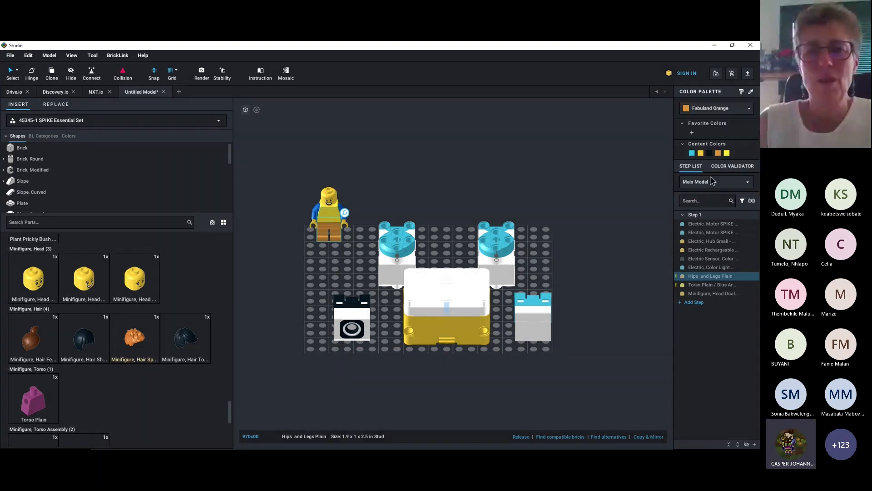
{"action": "left_click", "coordinate": [302, 191]}
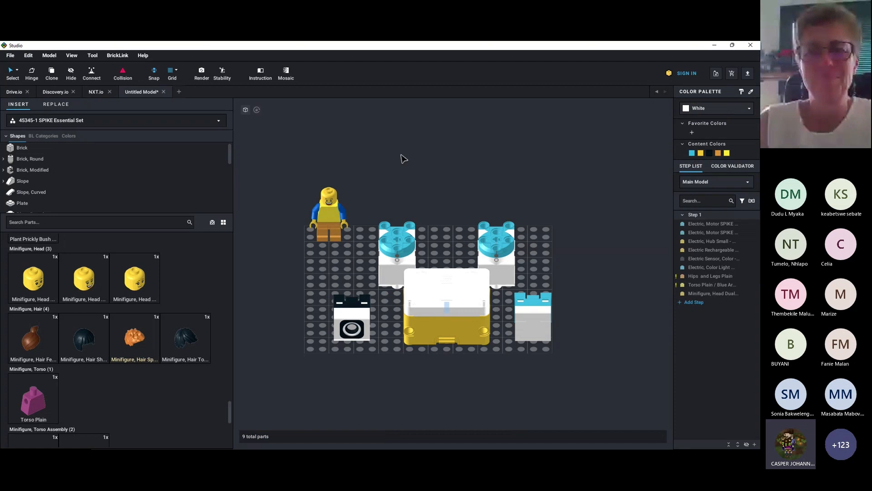
{"action": "scroll", "coordinate": [421, 138], "scroll_direction": "up", "scroll_amount": 5}
{"action": "mouse_move", "coordinate": [420, 137]}
{"action": "right_mouse_down"}
{"action": "mouse_move", "coordinate": [428, 121]}
{"action": "mouse_move", "coordinate": [413, 148]}
{"action": "right_mouse_up"}
{"action": "scroll", "coordinate": [413, 151], "scroll_direction": "down", "scroll_amount": 5}
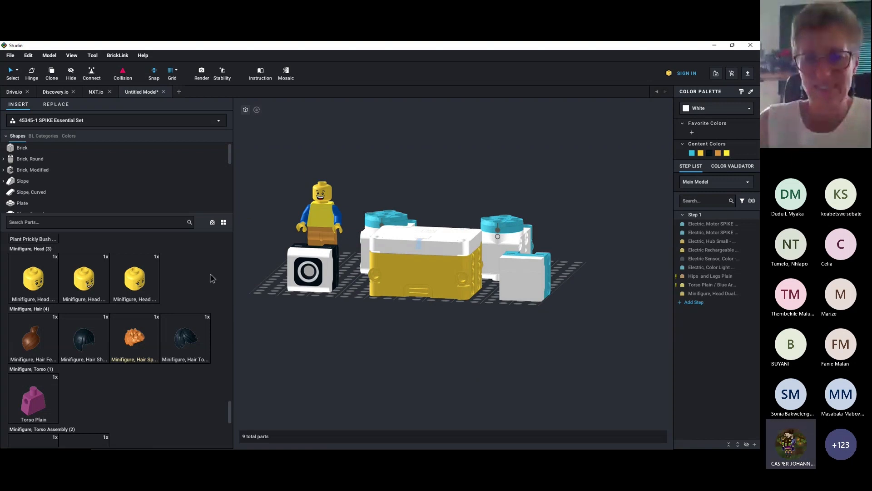
Place the orange Alsatian dog beside the minifigure and a Bright Light Orange flower on the grid behind the dog.
{"action": "scroll", "coordinate": [190, 319], "scroll_direction": "up", "scroll_amount": 1}
{"action": "scroll", "coordinate": [129, 328], "scroll_direction": "up", "scroll_amount": 3}
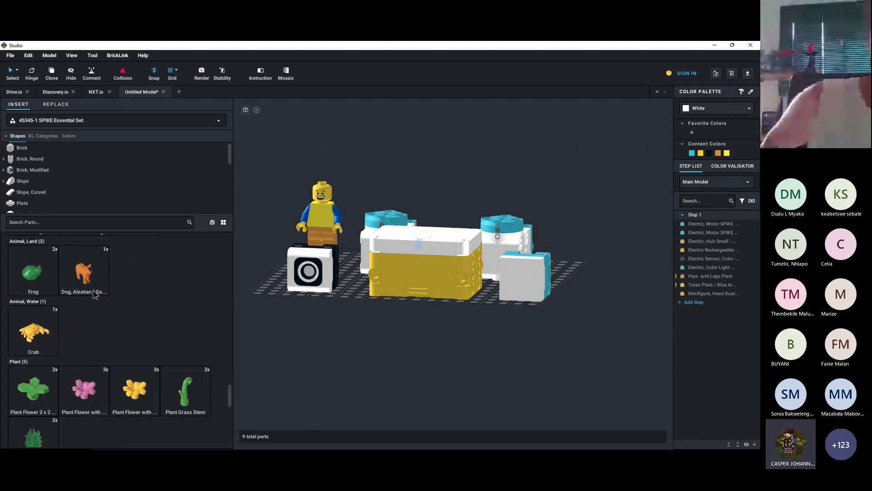
{"action": "left_click_drag", "start_coordinate": [95, 291], "coordinate": [267, 220]}
{"action": "middle_click_drag", "start_coordinate": [284, 293], "coordinate": [353, 320]}
{"action": "right_click_drag", "start_coordinate": [354, 320], "coordinate": [383, 351]}
{"action": "left_click", "coordinate": [384, 352]}
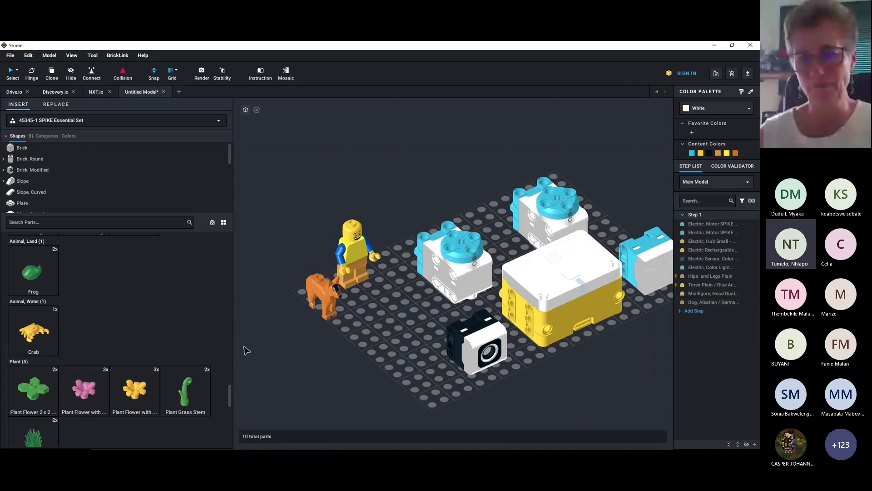
{"action": "left_click_drag", "start_coordinate": [183, 392], "coordinate": [277, 274]}
{"action": "left_click", "coordinate": [318, 282]}
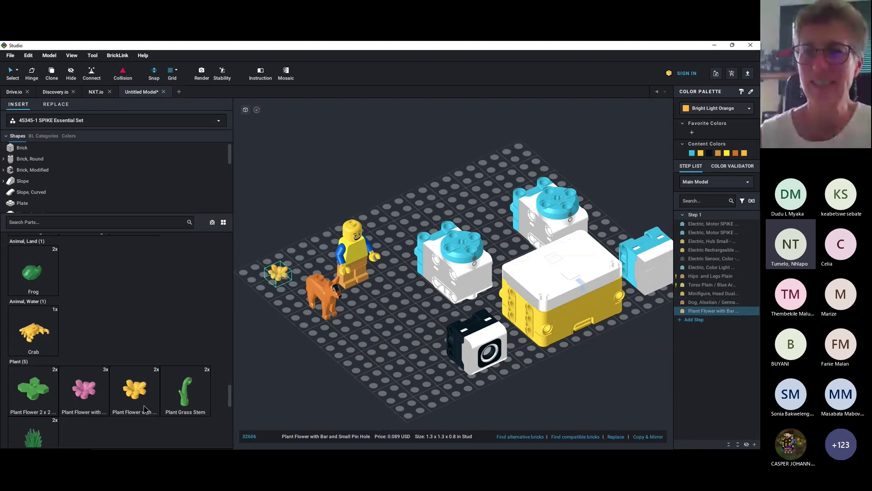
Add a Plant Grass Stem at the dog's back and move it onto the grid behind the minifigure.
{"action": "left_click_drag", "start_coordinate": [187, 392], "coordinate": [327, 283]}
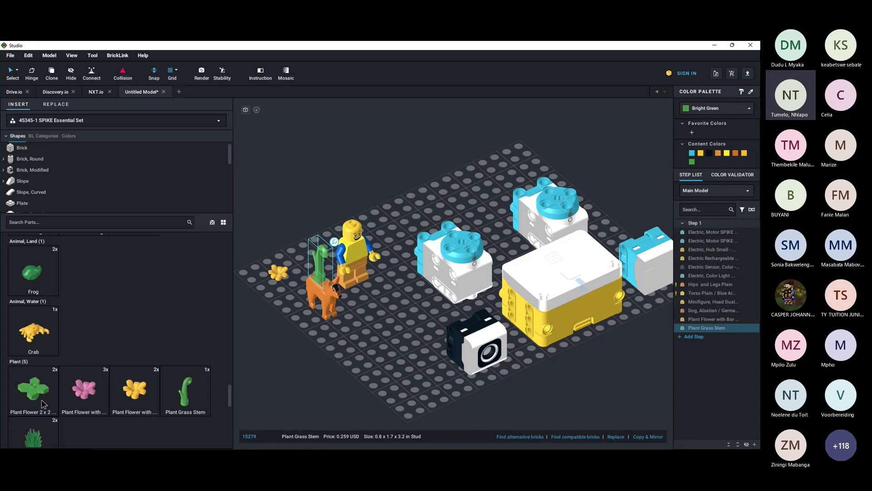
{"action": "left_click", "coordinate": [295, 359]}
{"action": "left_click_drag", "start_coordinate": [321, 264], "coordinate": [292, 239]}
Put the green Plant Flower 2 x 2 leaves on the dog's back and delete the grass stem.
{"action": "left_click_drag", "start_coordinate": [43, 387], "coordinate": [321, 278]}
{"action": "left_click", "coordinate": [292, 225]}
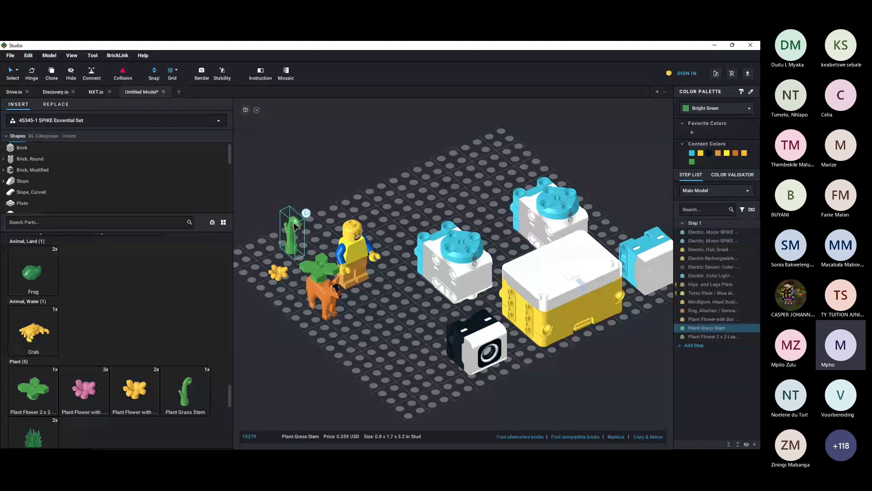
{"action": "key", "text": "Delete"}
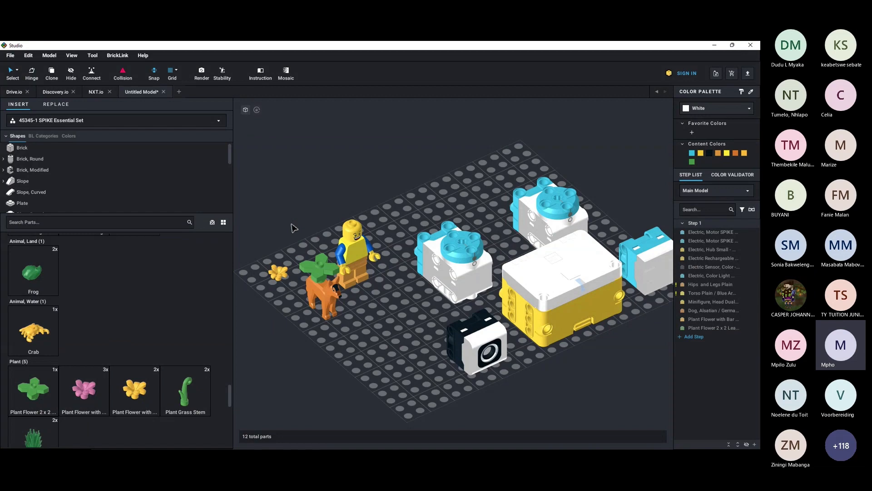
{"action": "right_click_drag", "start_coordinate": [274, 321], "coordinate": [273, 317]}
{"action": "right_click_drag", "start_coordinate": [274, 319], "coordinate": [280, 325]}
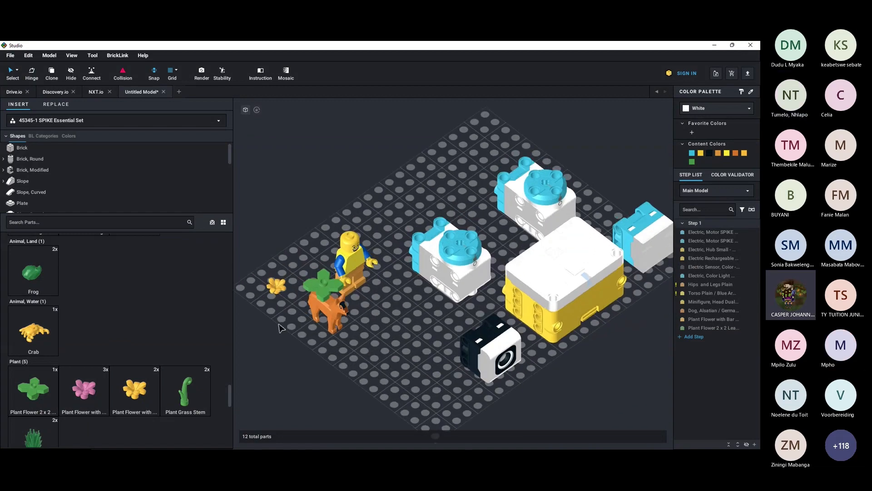
{"action": "left_click_drag", "start_coordinate": [336, 343], "coordinate": [314, 303]}
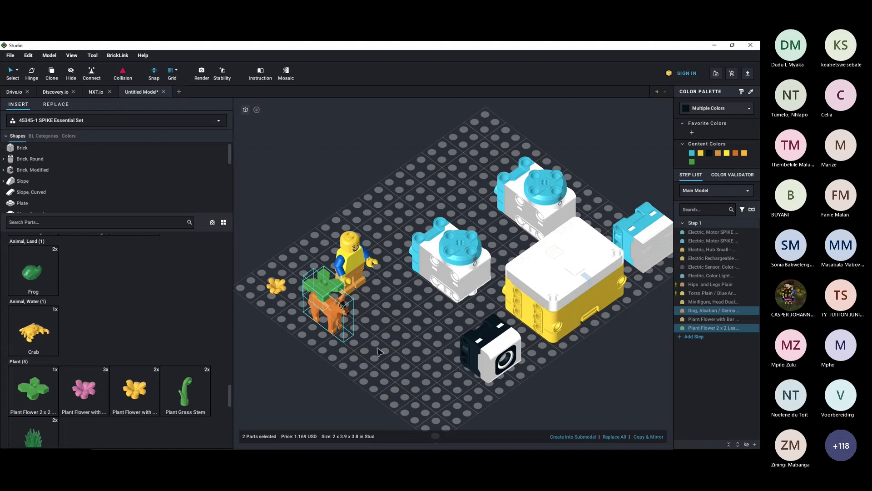
{"action": "left_click", "coordinate": [425, 419]}
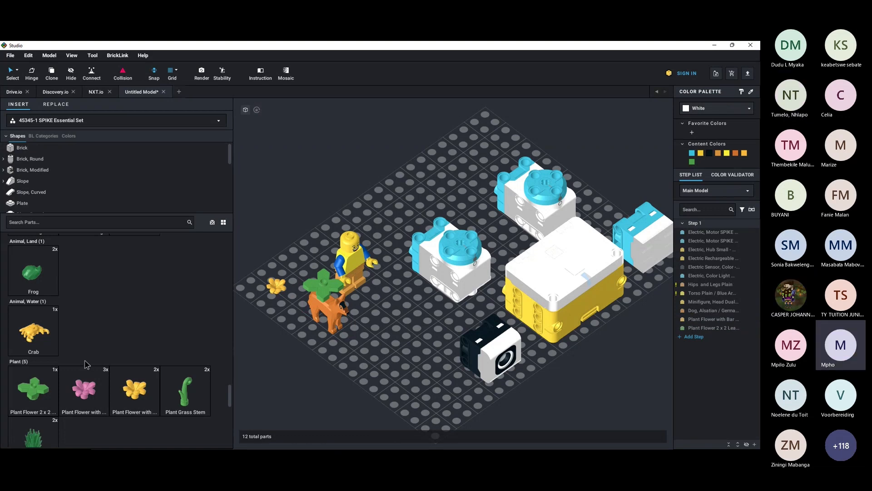
Place a white Plate 8 x 16 at the back of the grid, behind the minifigure and motors.
{"action": "scroll", "coordinate": [138, 368], "scroll_direction": "down", "scroll_amount": 2}
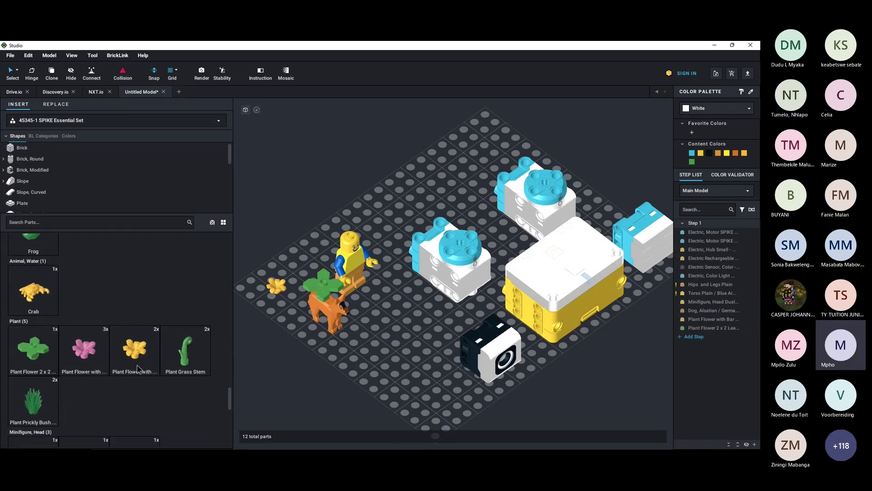
{"action": "scroll", "coordinate": [138, 368], "scroll_direction": "up", "scroll_amount": 7}
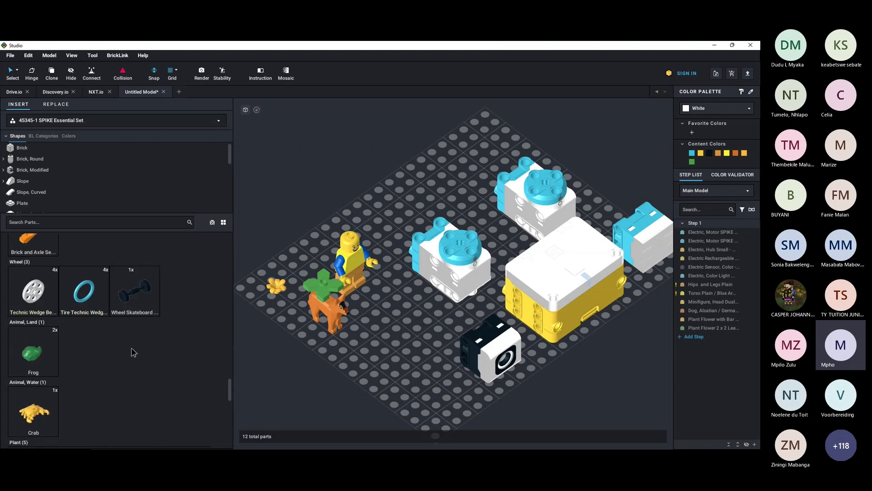
{"action": "scroll", "coordinate": [96, 335], "scroll_direction": "up", "scroll_amount": 5}
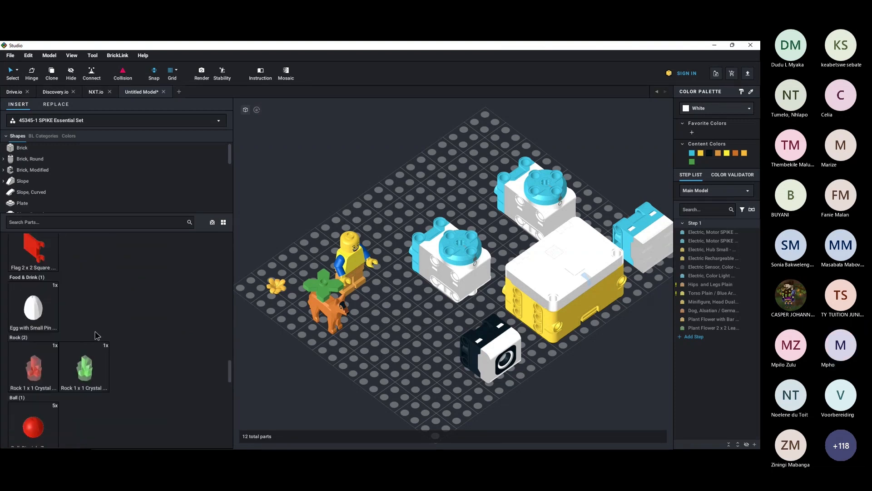
{"action": "scroll", "coordinate": [101, 335], "scroll_direction": "up", "scroll_amount": 8}
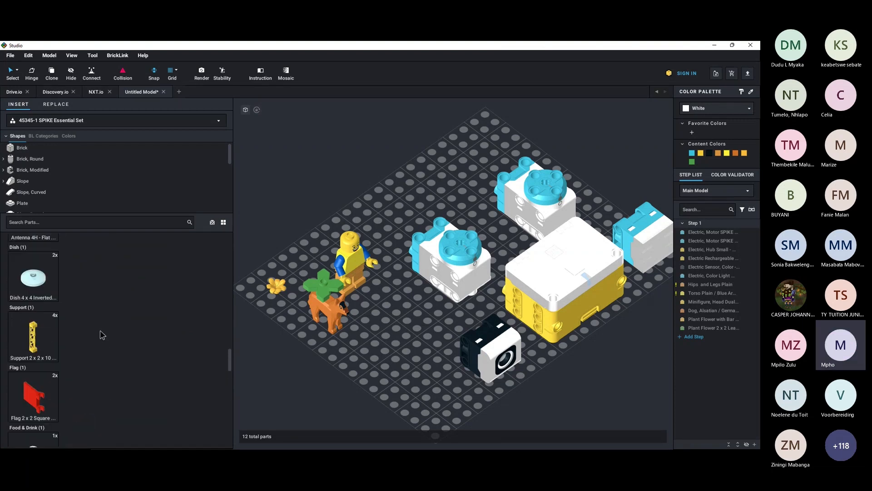
{"action": "scroll", "coordinate": [106, 335], "scroll_direction": "up", "scroll_amount": 3}
{"action": "scroll", "coordinate": [109, 334], "scroll_direction": "up", "scroll_amount": 10}
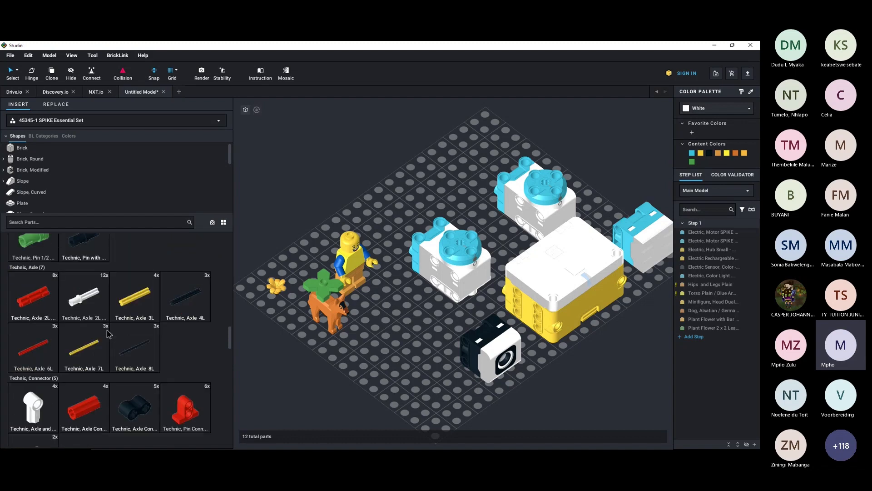
{"action": "scroll", "coordinate": [108, 332], "scroll_direction": "up", "scroll_amount": 10}
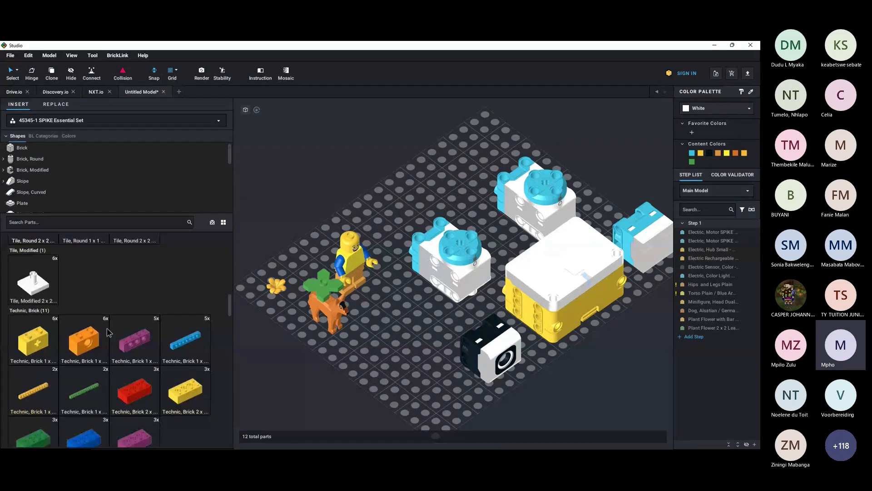
{"action": "scroll", "coordinate": [108, 332], "scroll_direction": "up", "scroll_amount": 10}
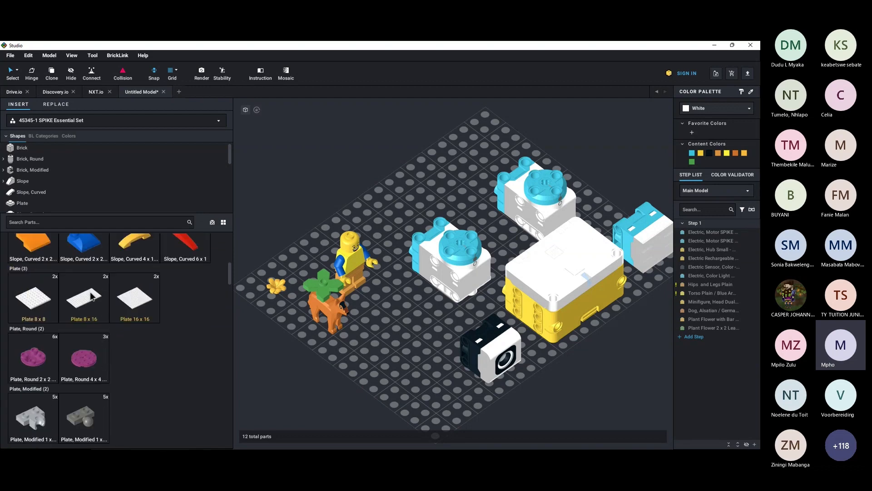
{"action": "left_click_drag", "start_coordinate": [93, 296], "coordinate": [381, 120]}
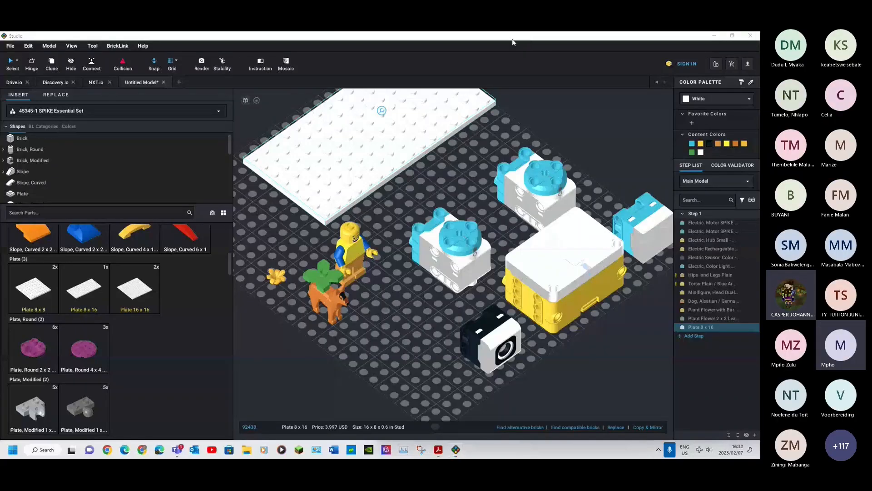
{"action": "left_click", "coordinate": [453, 187]}
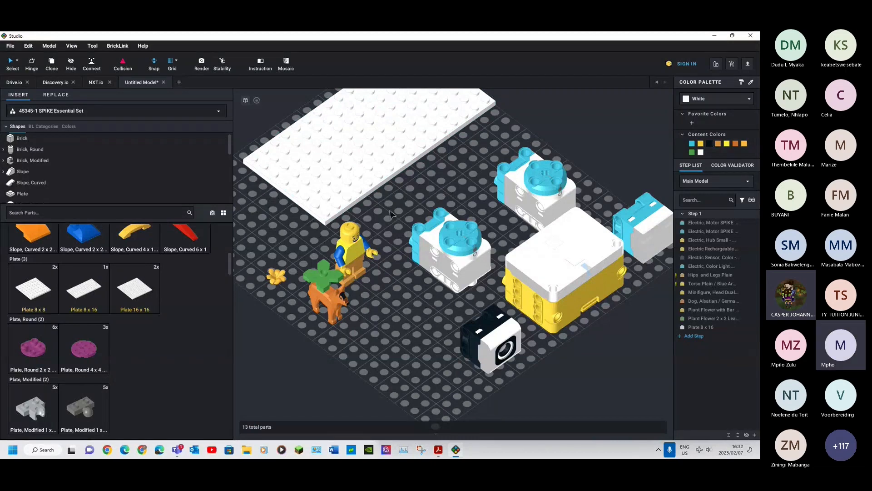
{"action": "right_click_drag", "start_coordinate": [448, 193], "coordinate": [397, 249]}
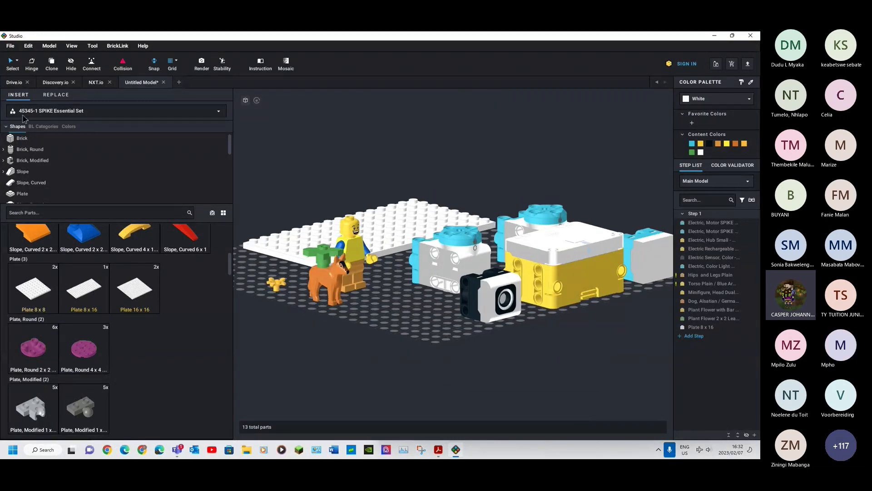
Preview official LEGO set 45345-1 for import as a custom palette and close the dialog without importing it.
{"action": "left_click", "coordinate": [40, 112]}
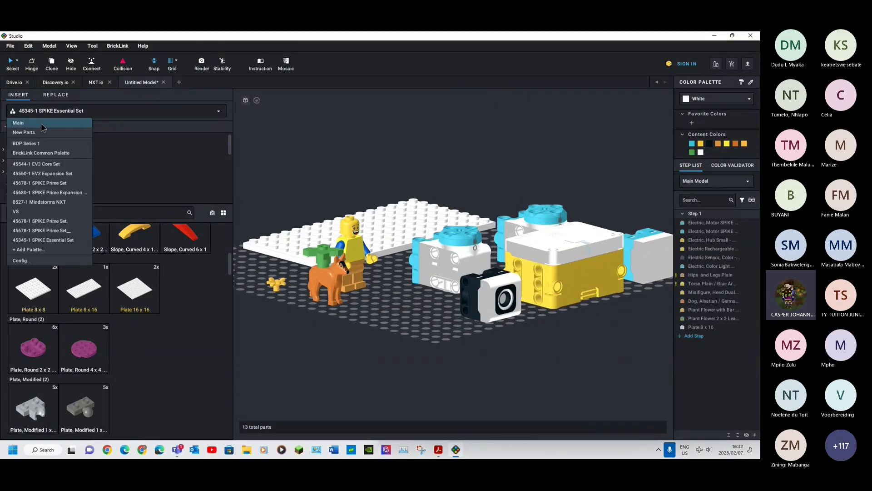
{"action": "left_click", "coordinate": [38, 260]}
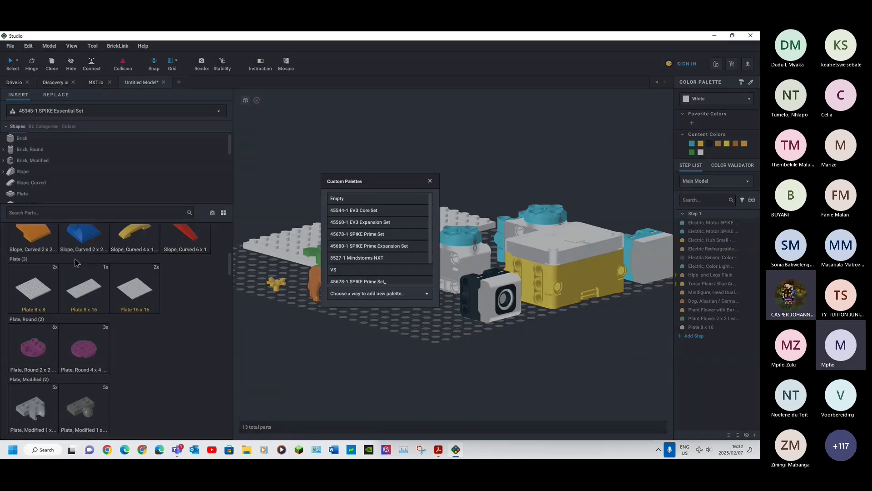
{"action": "left_click", "coordinate": [420, 294]}
{"action": "left_click", "coordinate": [378, 313]}
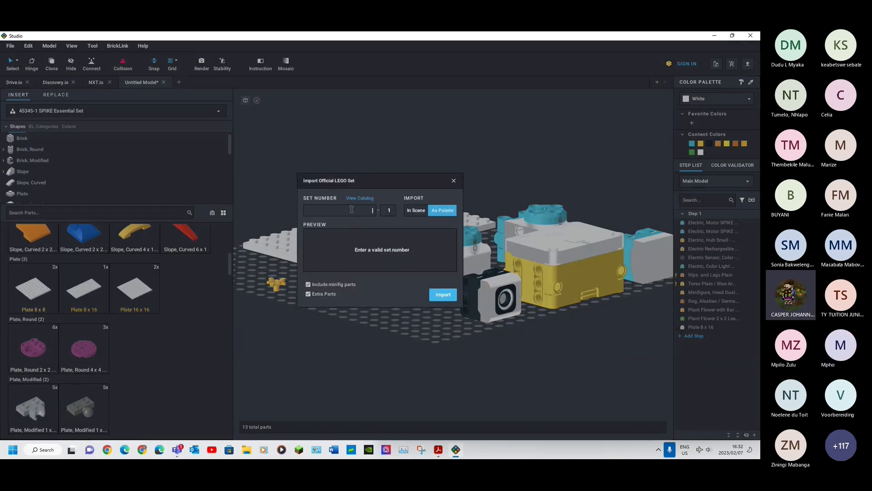
{"action": "type", "text": "45345"}
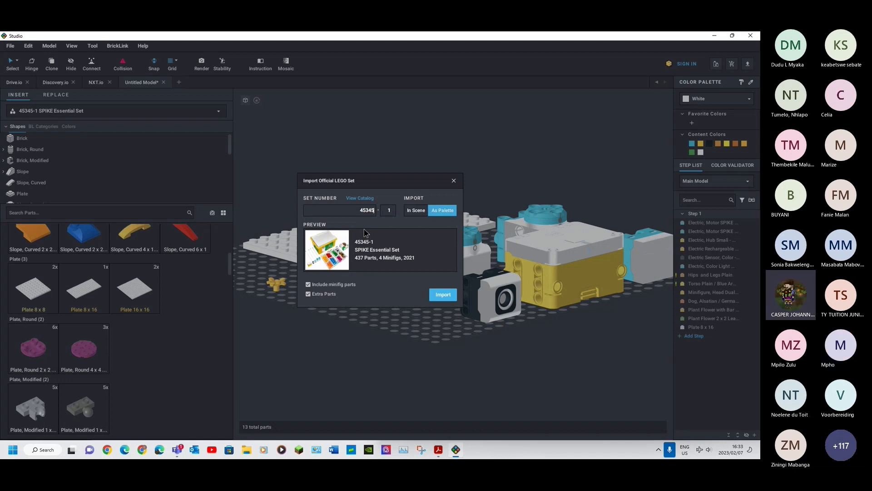
{"action": "left_click", "coordinate": [453, 181]}
{"action": "scroll", "coordinate": [516, 169], "scroll_direction": "up", "scroll_amount": 2}
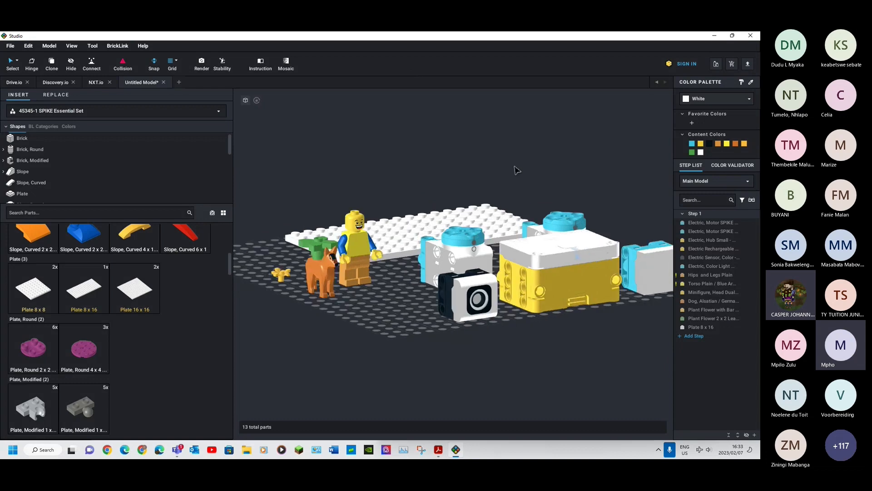
{"action": "right_click_drag", "start_coordinate": [517, 170], "coordinate": [512, 172]}
{"action": "scroll", "coordinate": [366, 318], "scroll_direction": "down", "scroll_amount": 2}
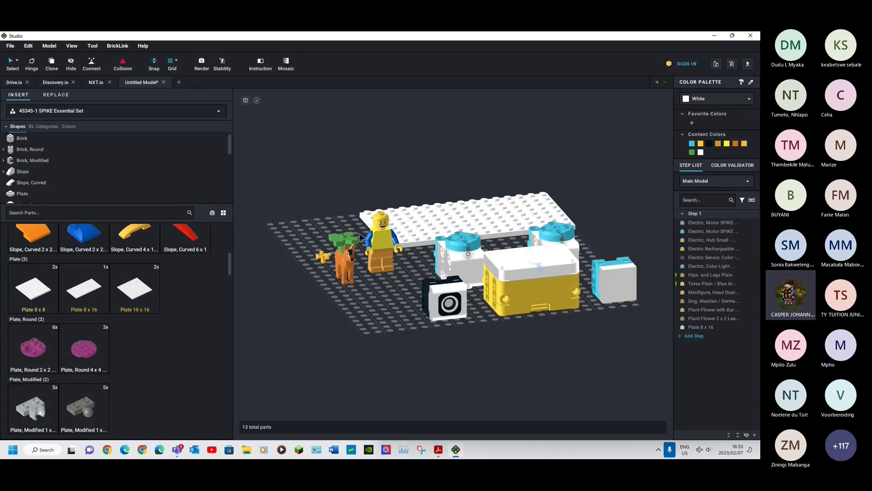
{"action": "scroll", "coordinate": [152, 354], "scroll_direction": "up", "scroll_amount": 2}
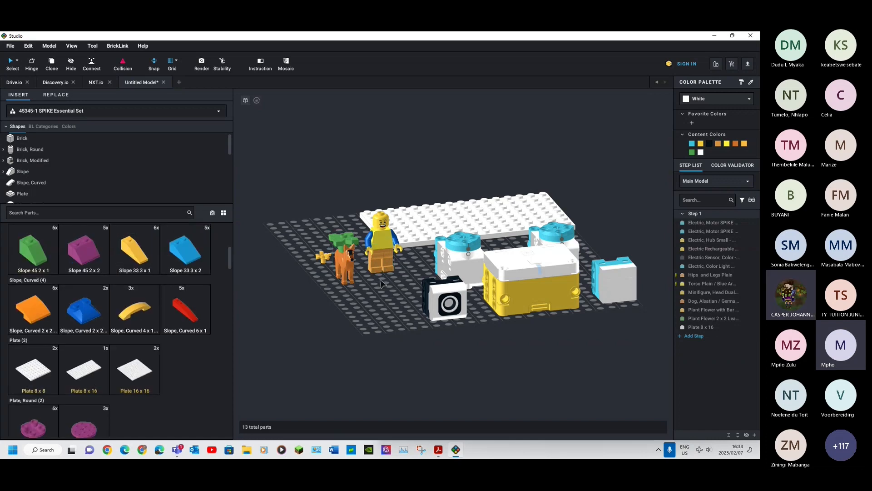
Shift the minifigure and white plate one stud right, and move the motor nearest the minifigure two studs left.
{"action": "key", "text": "7"}
{"action": "left_click_drag", "start_coordinate": [379, 167], "coordinate": [422, 249]}
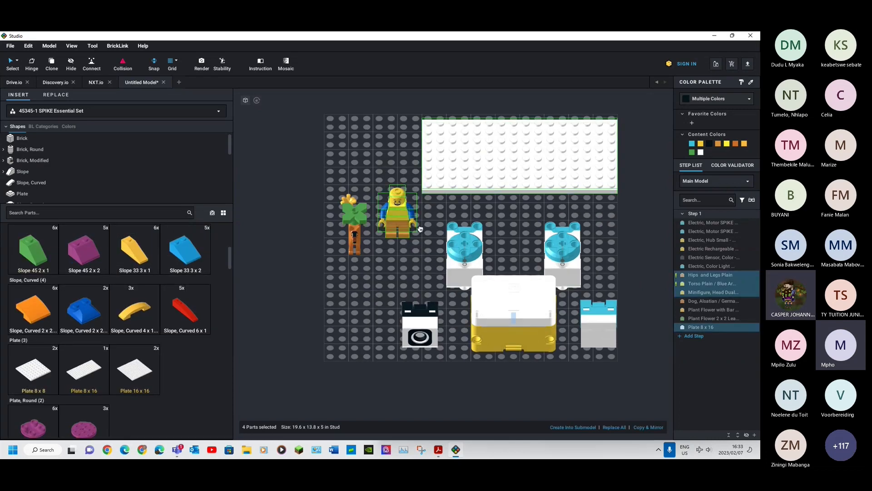
{"action": "key", "text": "Right"}
{"action": "left_click_drag", "start_coordinate": [457, 258], "coordinate": [332, 219]}
{"action": "scroll", "coordinate": [530, 341], "scroll_direction": "up", "scroll_amount": 3}
{"action": "scroll", "coordinate": [547, 332], "scroll_direction": "down", "scroll_amount": 3}
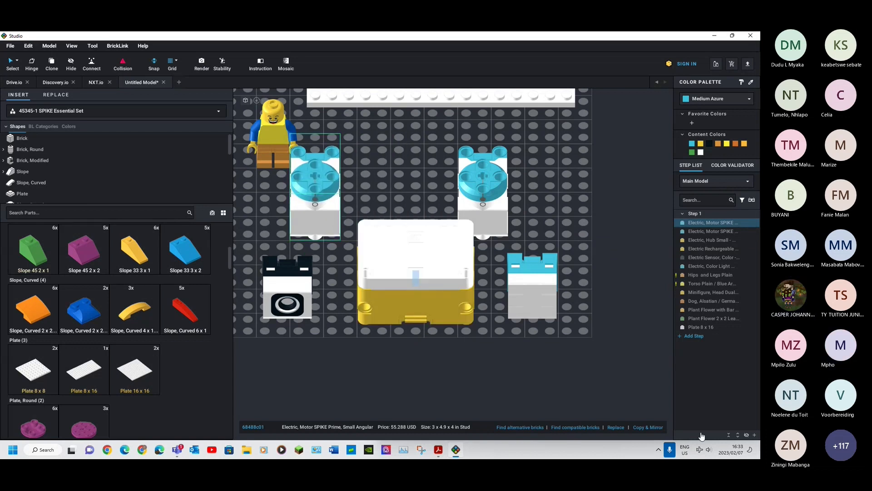